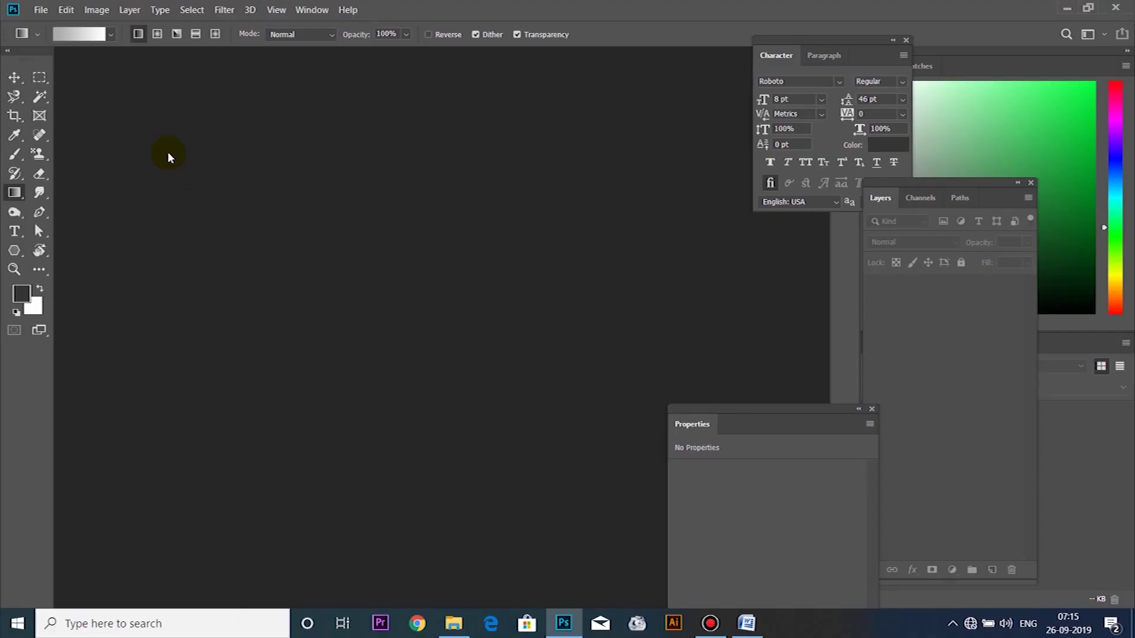
Step: Create a new A4 print document, 210 × 297 mm at 300 ppi, in CMYK Color mode
click(41, 10)
click(40, 12)
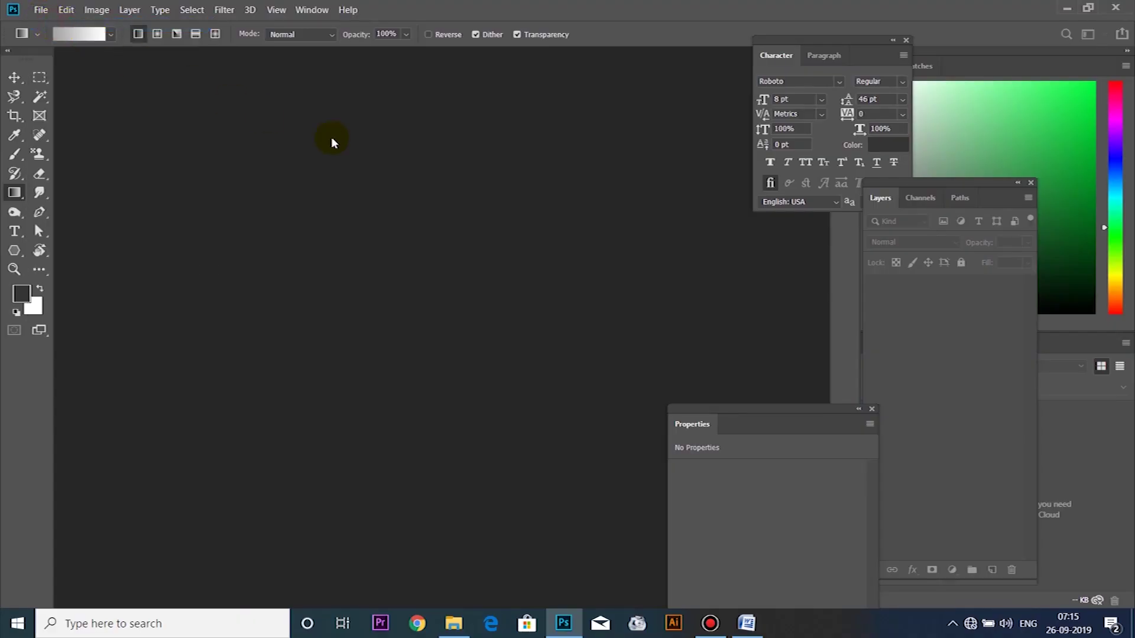
key(ctrl+n)
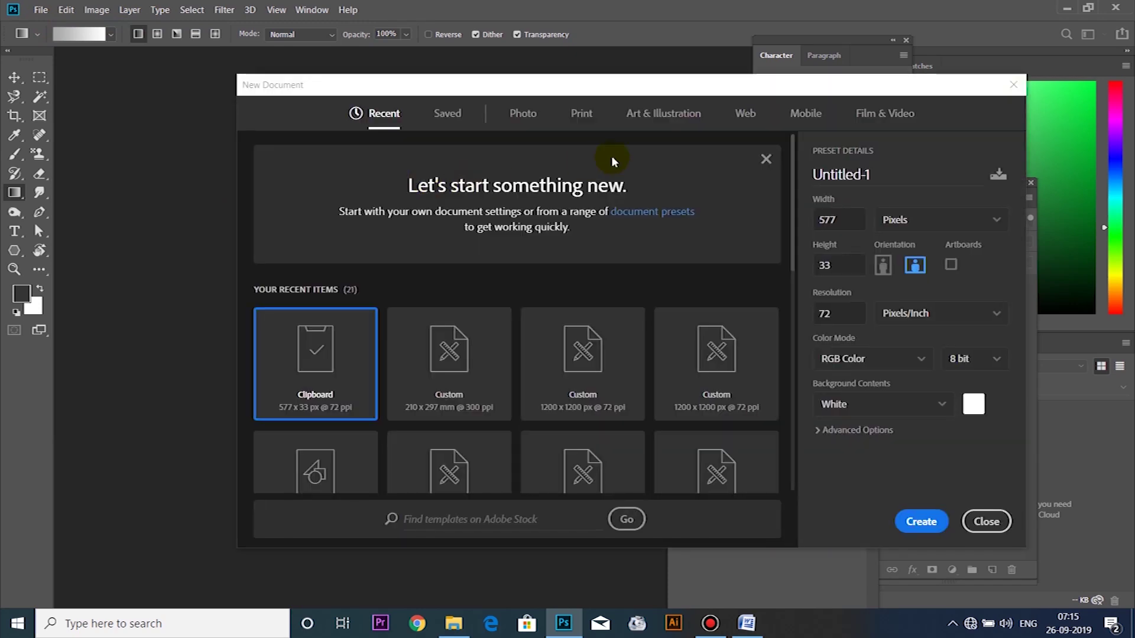
click(584, 120)
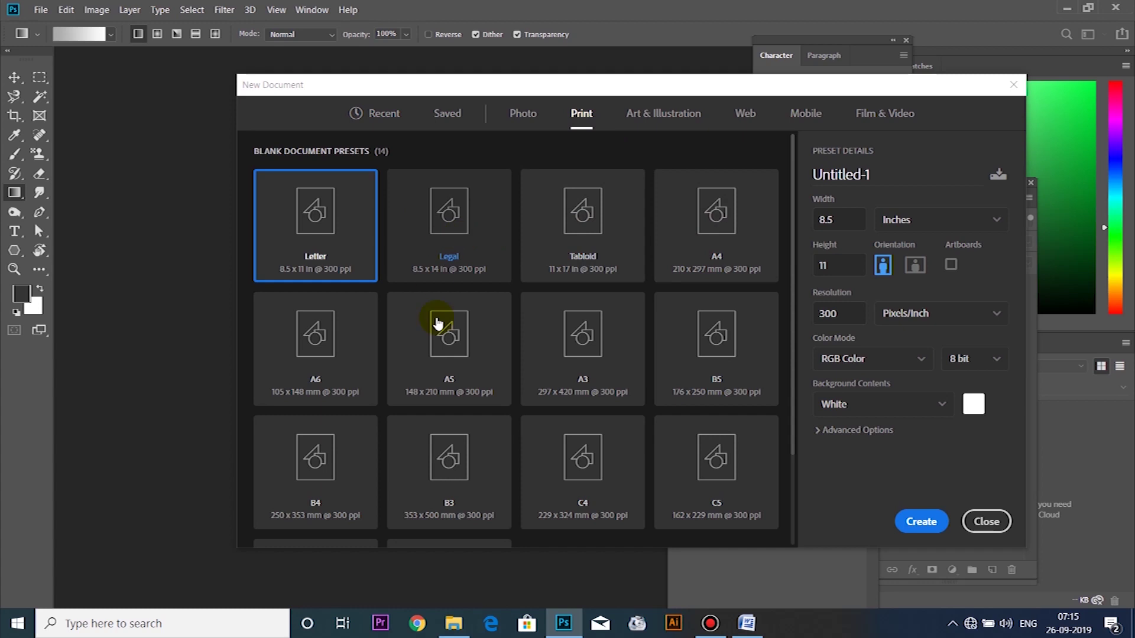
click(729, 249)
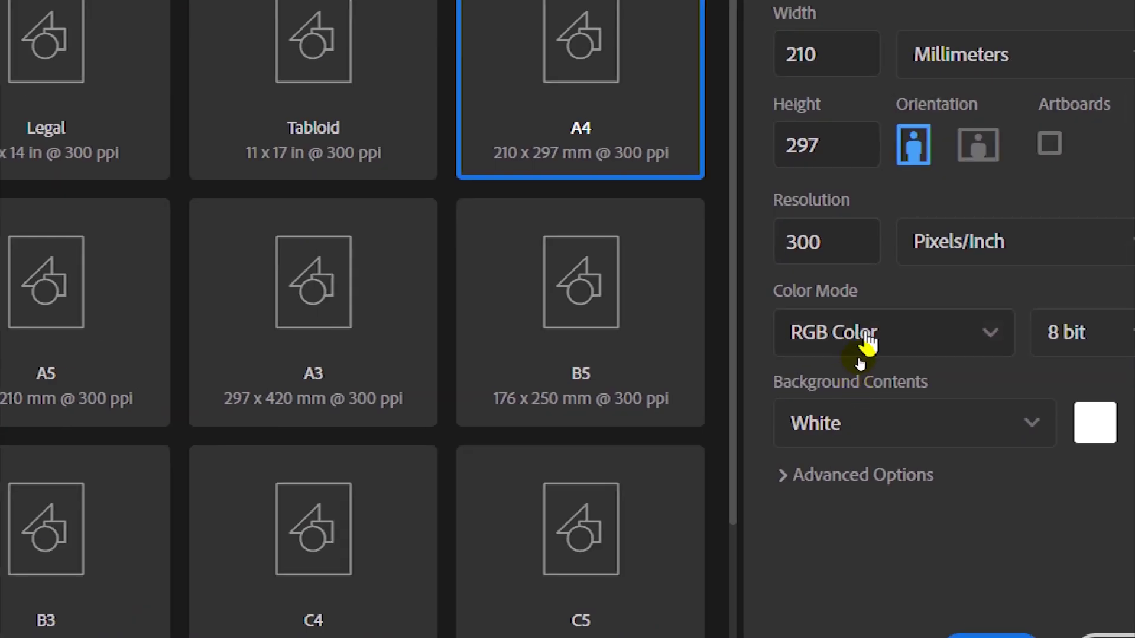
click(859, 359)
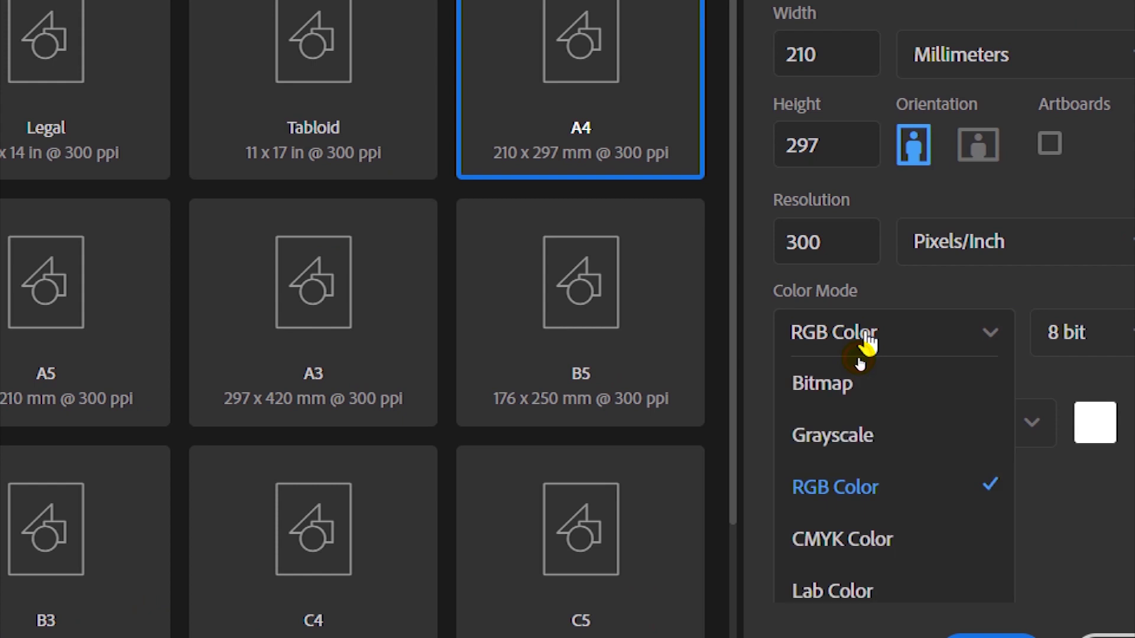
click(861, 552)
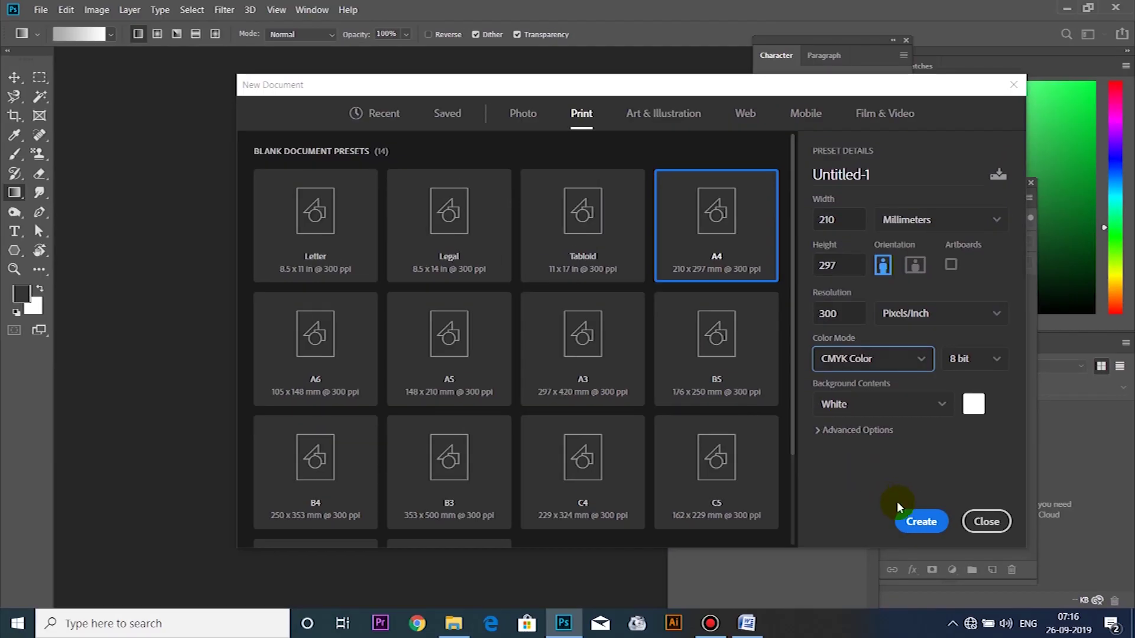
click(918, 522)
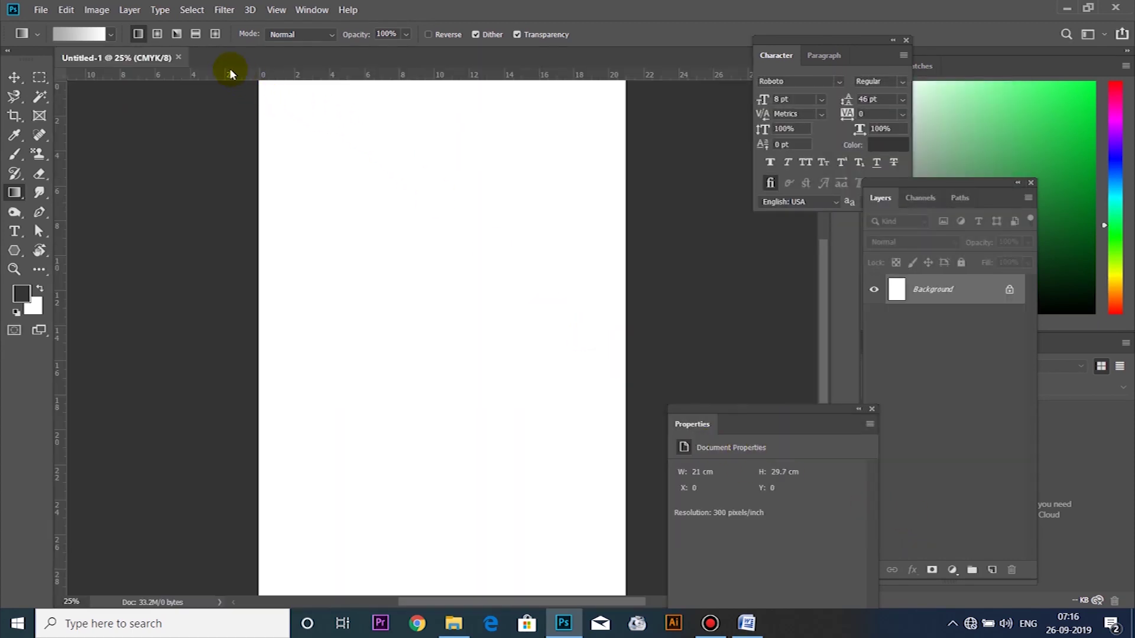
Step: Add a vertical guide at about 13 cm and draw a six-sided polygon about 589 × 680 px in the page's upper part
drag(63, 195, 489, 207)
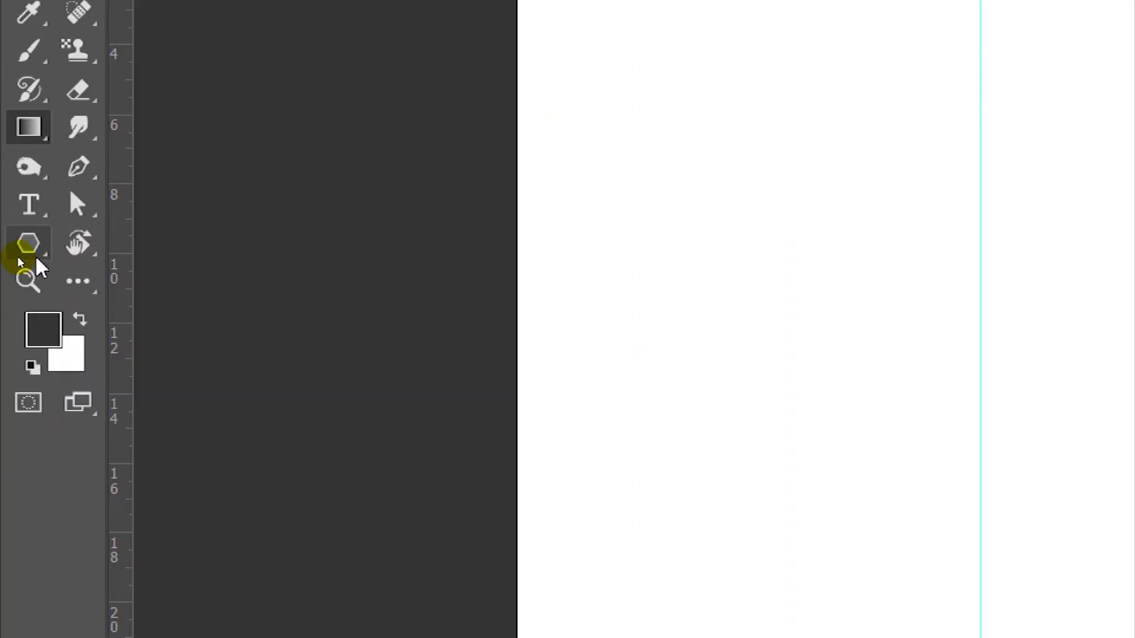
click(37, 258)
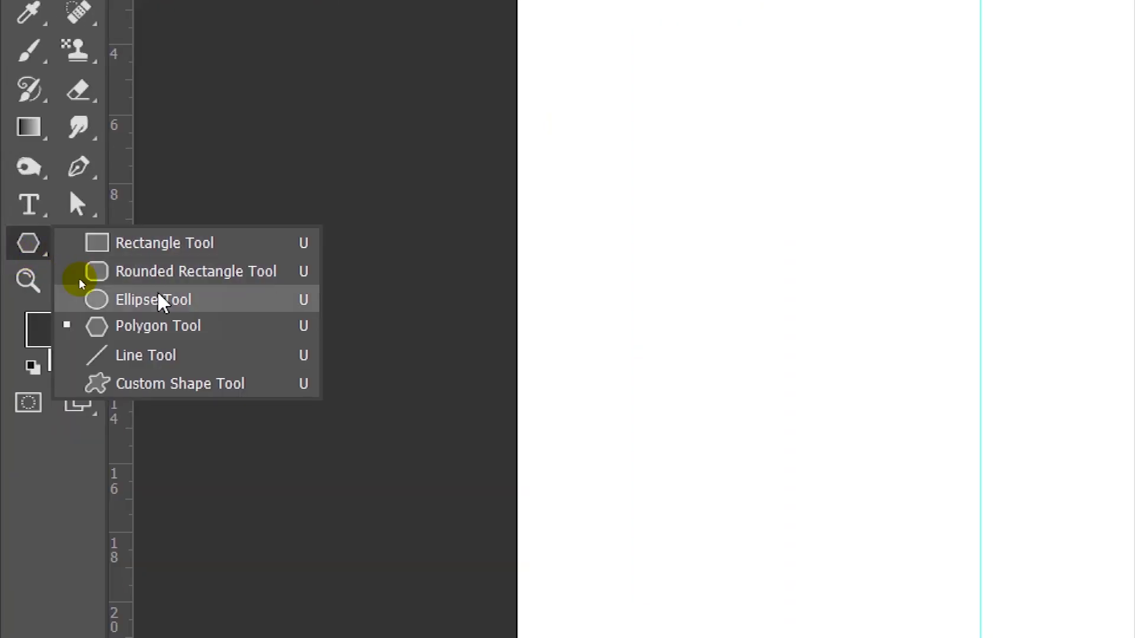
click(177, 328)
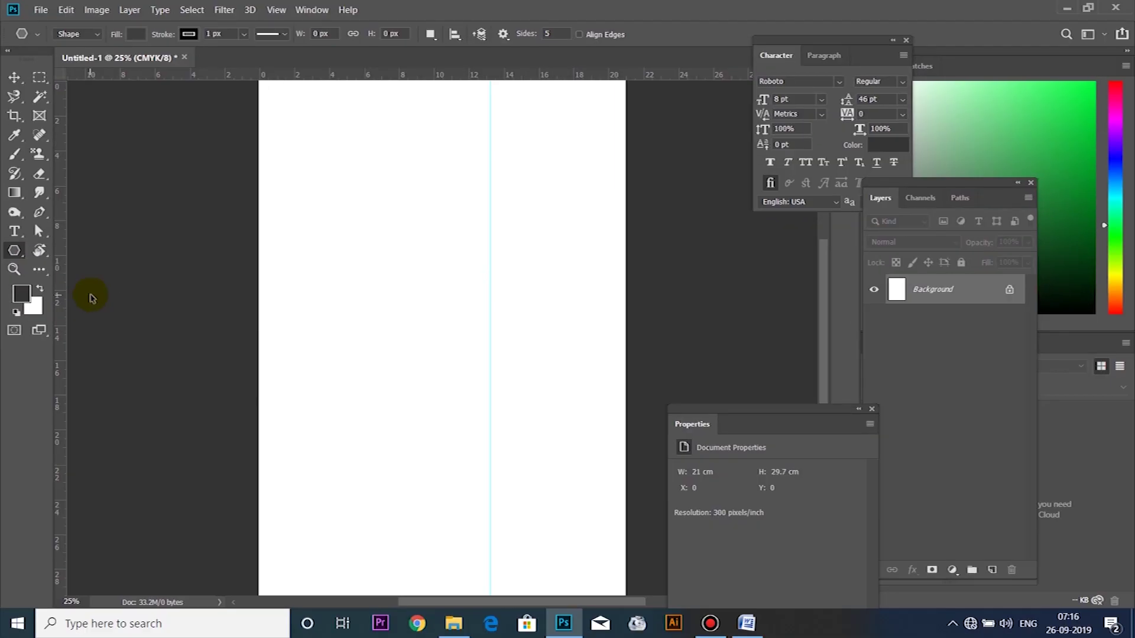
click(553, 34)
text(6)
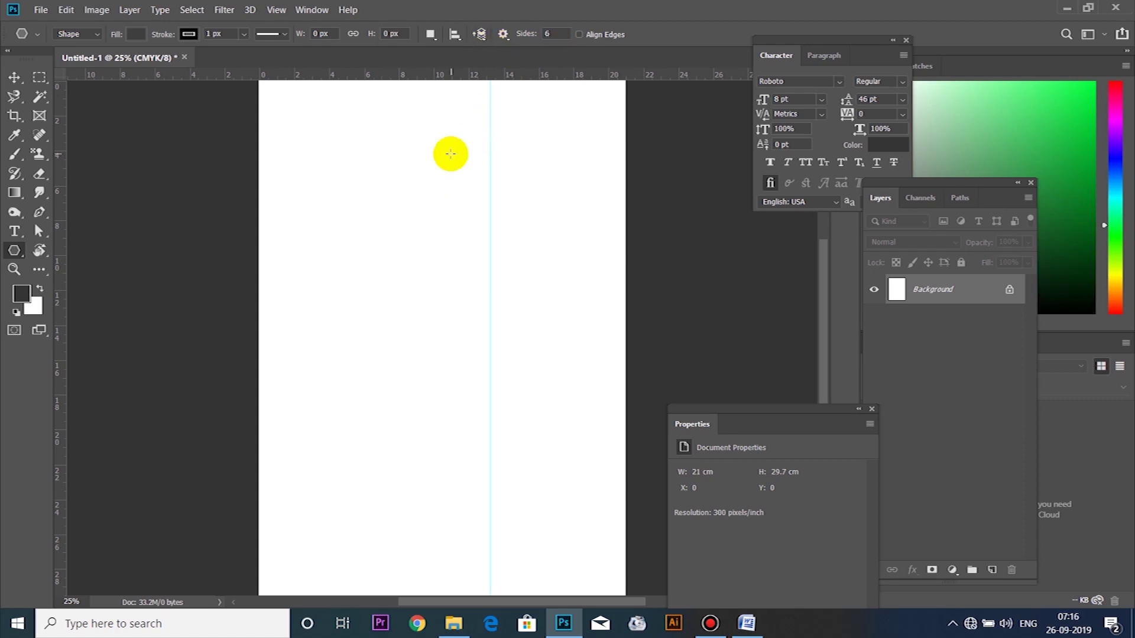
drag(387, 133, 419, 224)
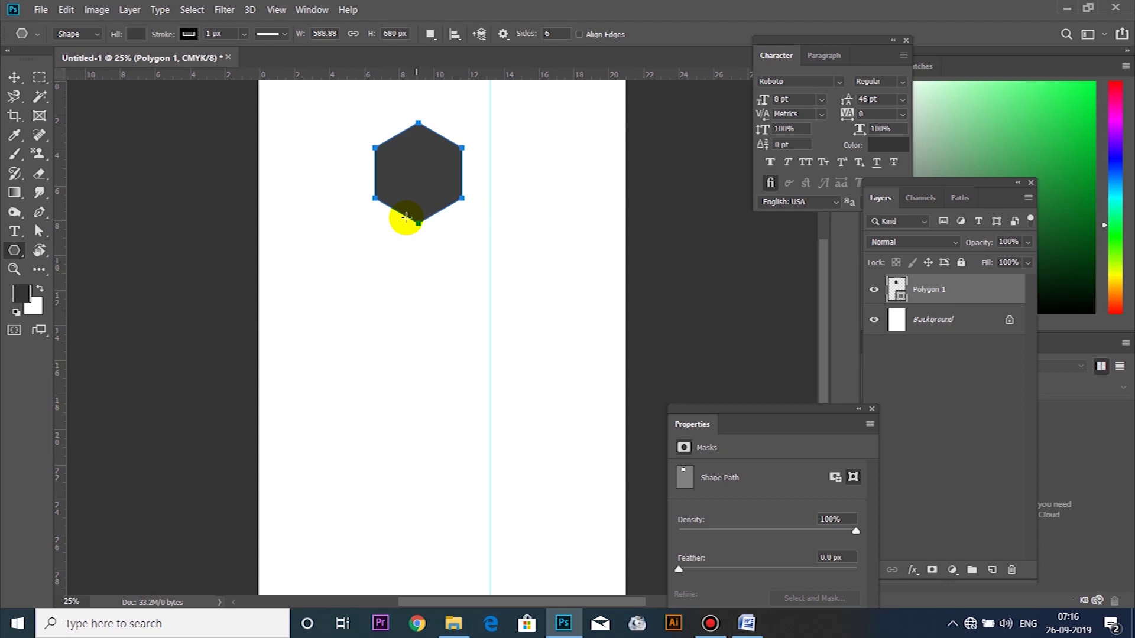
Step: Open the hexagon's stroke options, then move the hexagon to sit just left of the vertical guide
click(186, 33)
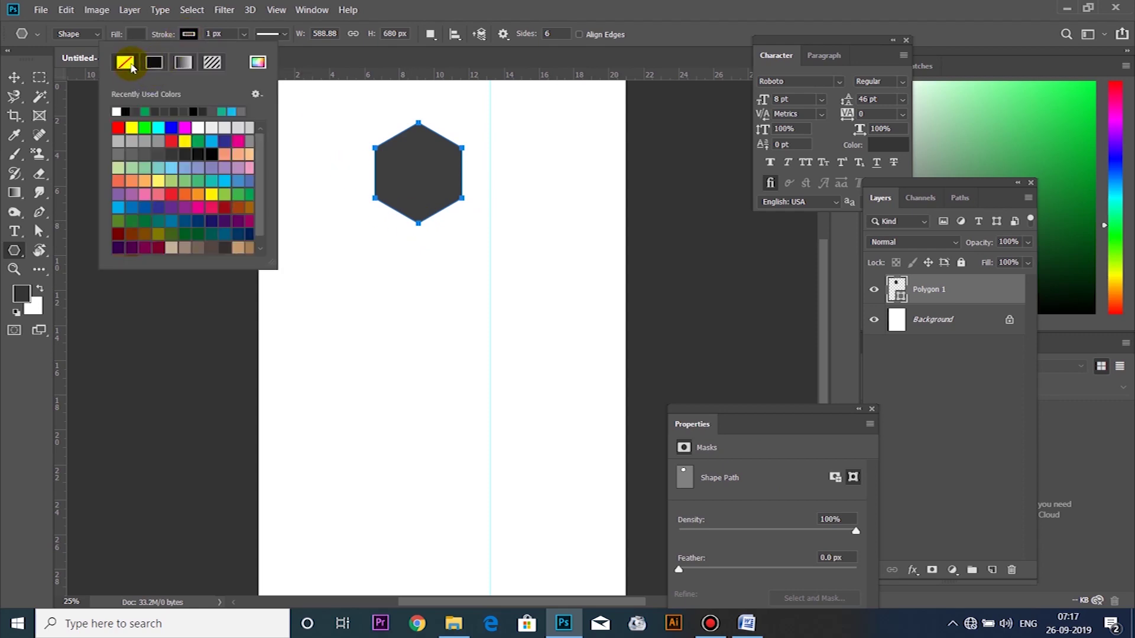
click(13, 79)
drag(434, 199, 470, 204)
scroll(471, 208, down, 1)
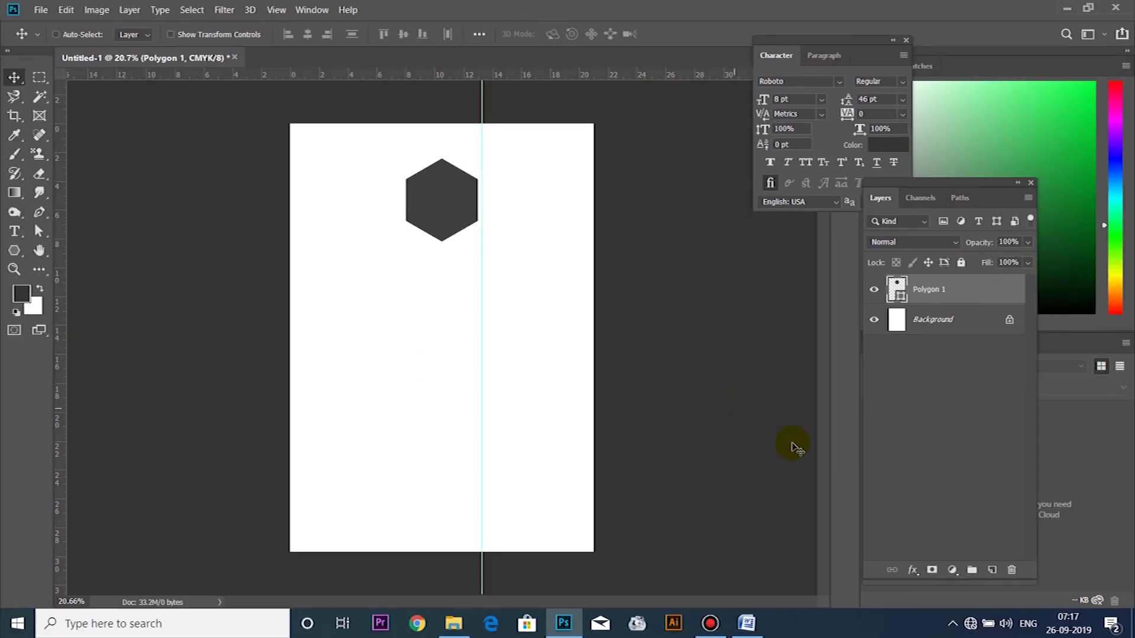
Step: Add a Gradient Overlay to the hexagon layer using the Foreground to Background preset
click(913, 571)
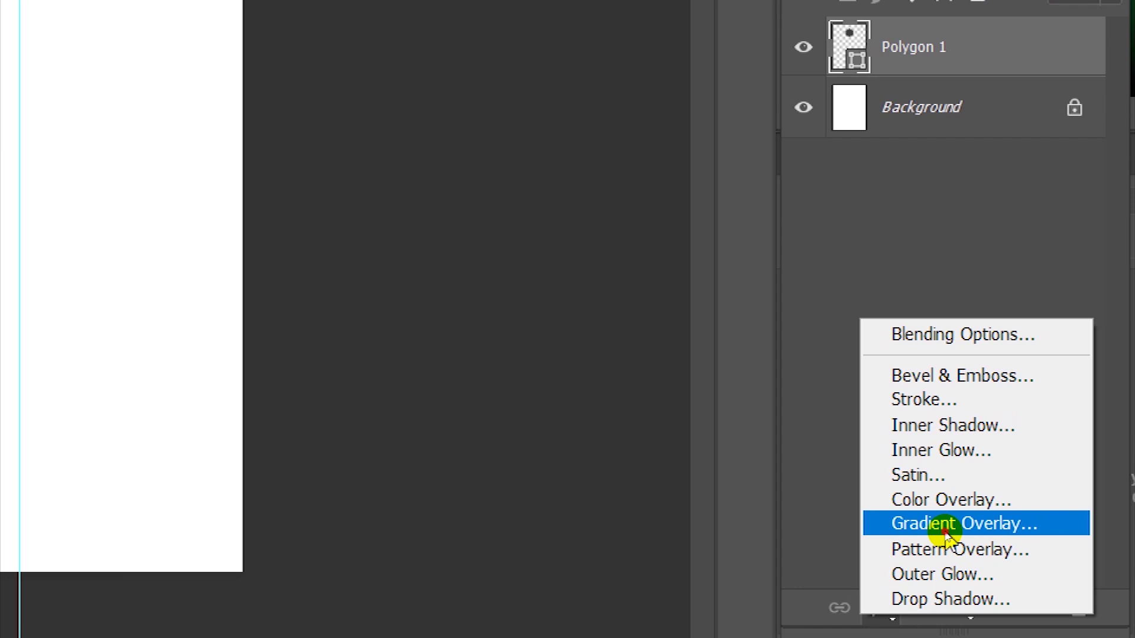
click(946, 527)
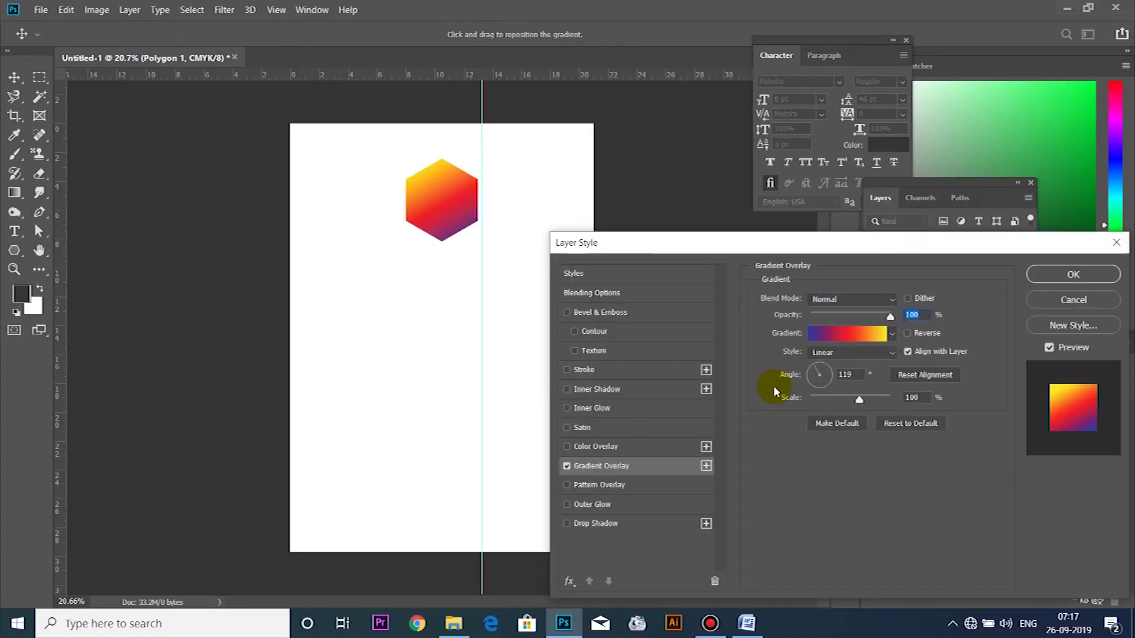
click(892, 337)
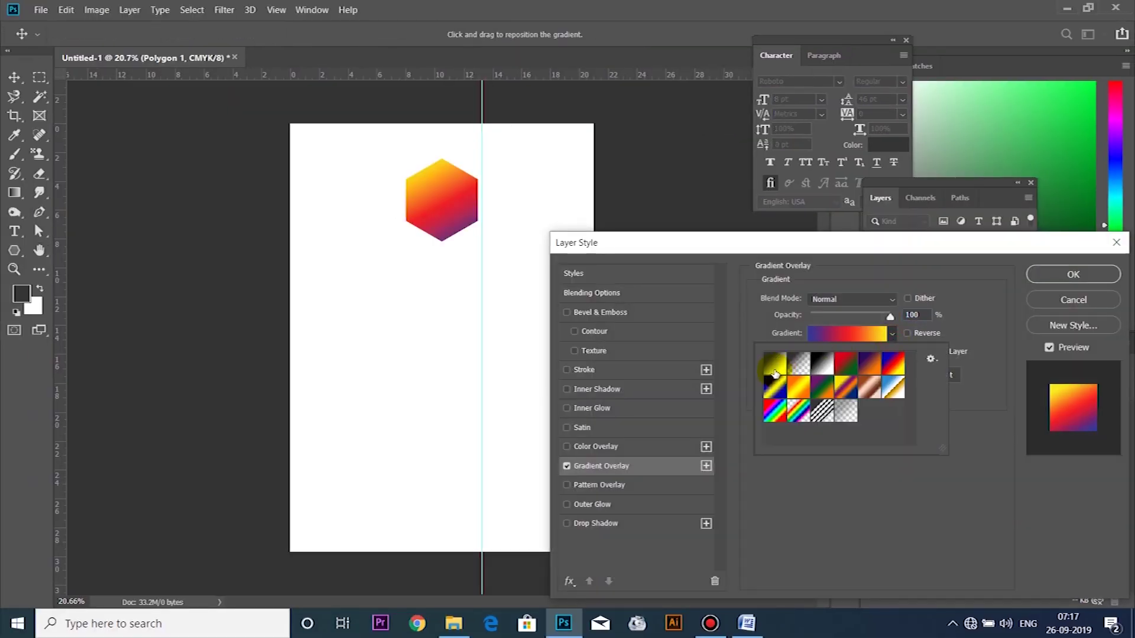
click(778, 368)
Step: Set the start colour stop of the hexagon's overlay gradient to teal #12b796
click(851, 333)
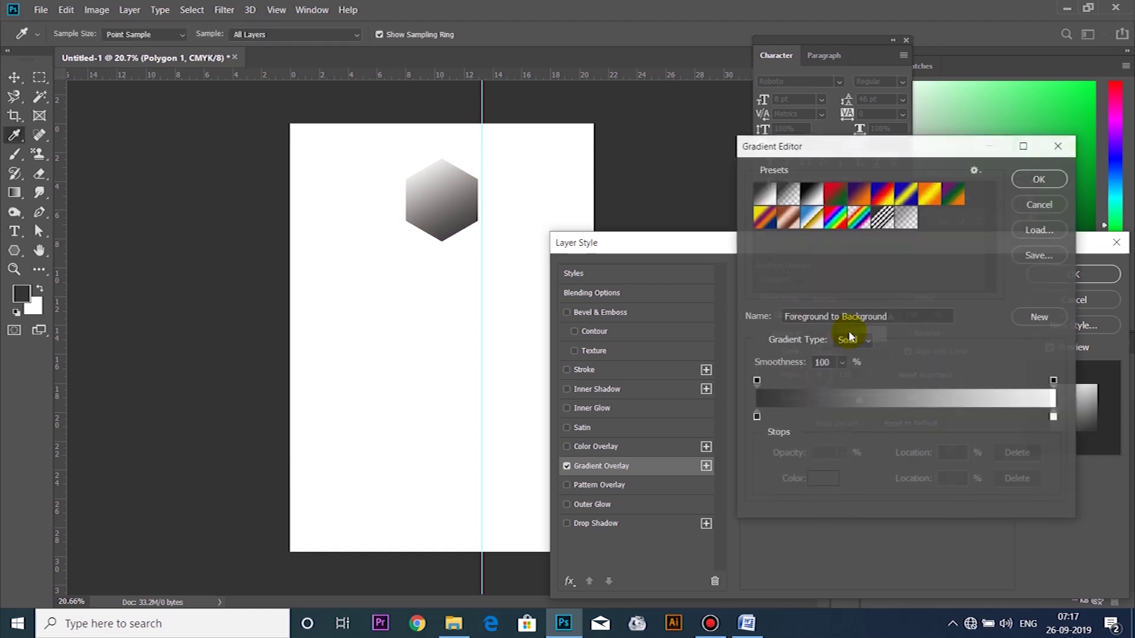
click(757, 418)
click(816, 480)
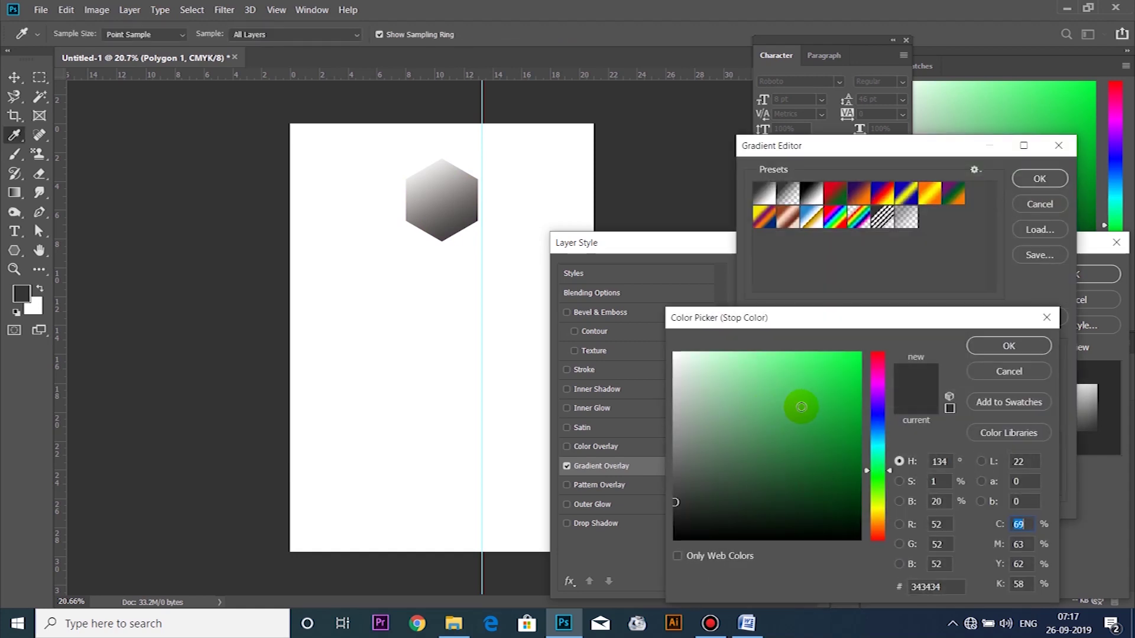
click(870, 458)
click(813, 409)
mouse_move(812, 409)
mouse_down()
mouse_move(826, 423)
mouse_move(844, 404)
mouse_up()
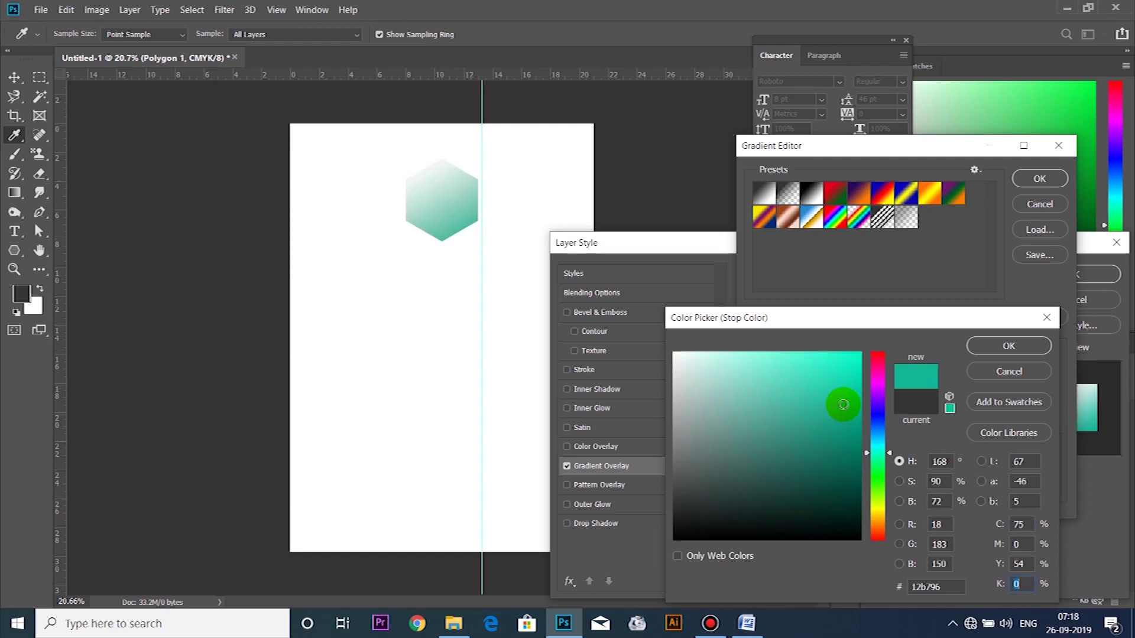
click(1006, 346)
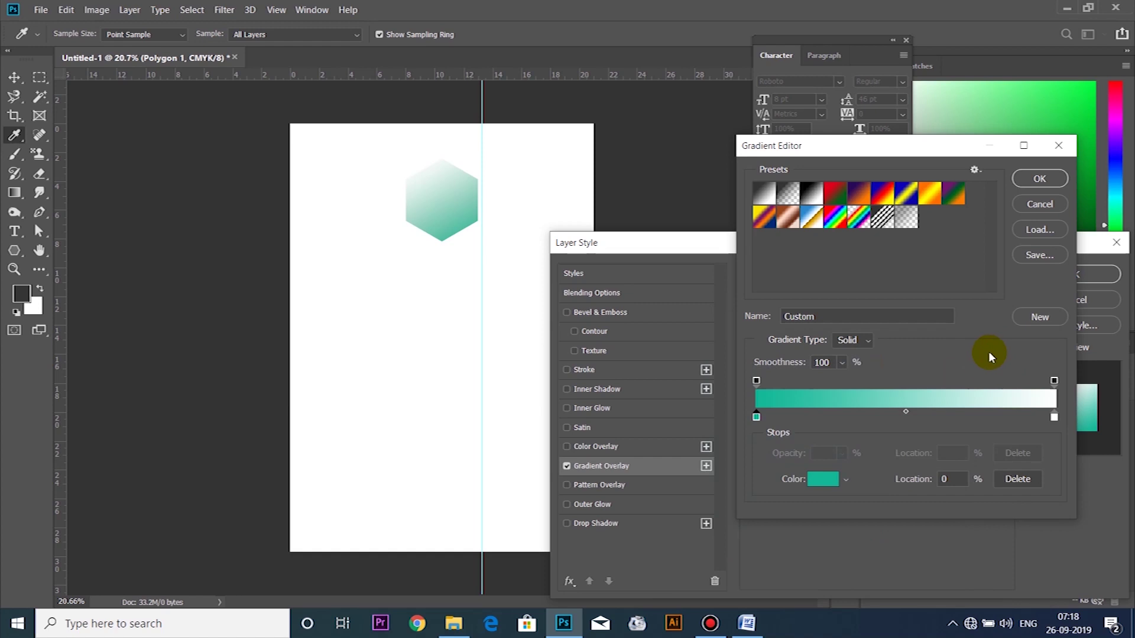
Step: Set the gradient's end colour stop to light teal, about #92e4d4, and apply the overlay at a 126° angle
double_click(1054, 417)
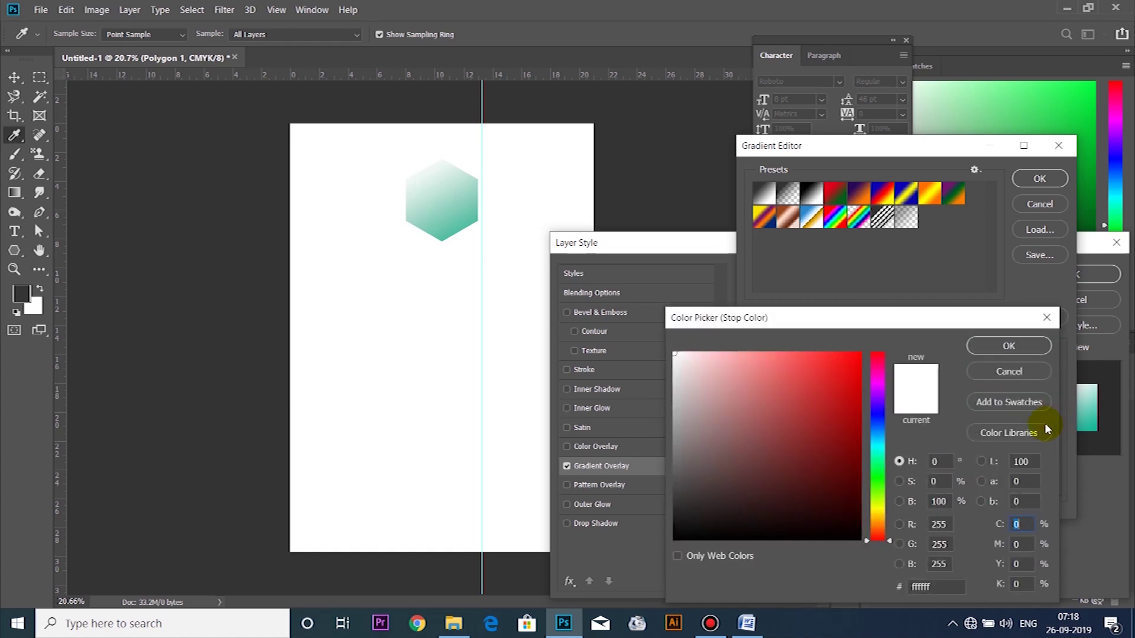
drag(757, 375, 735, 370)
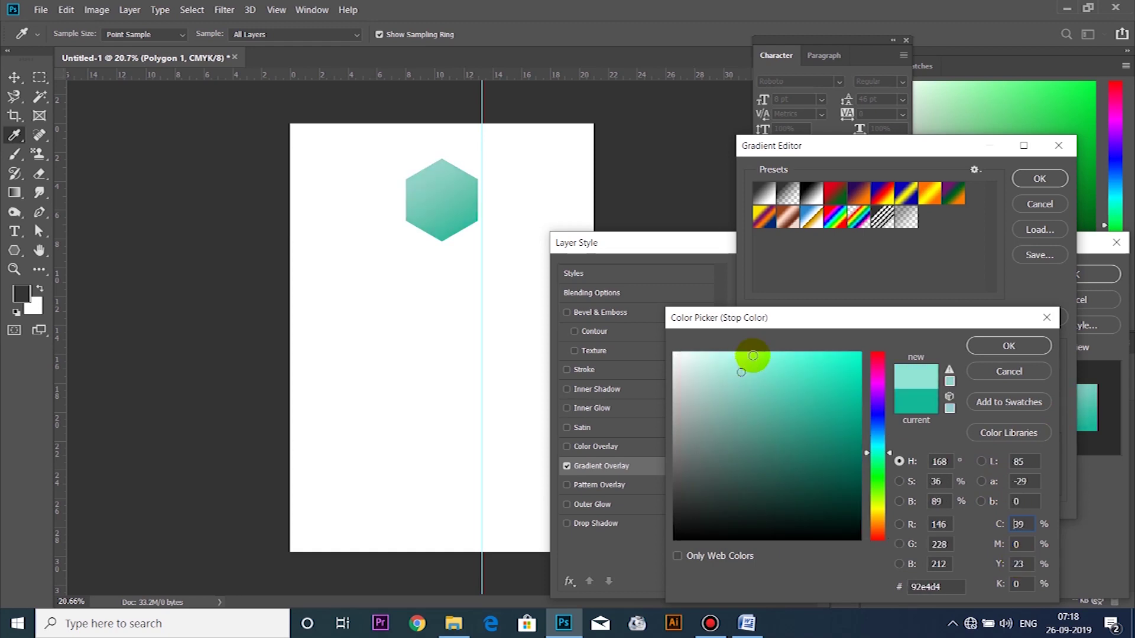
click(1006, 345)
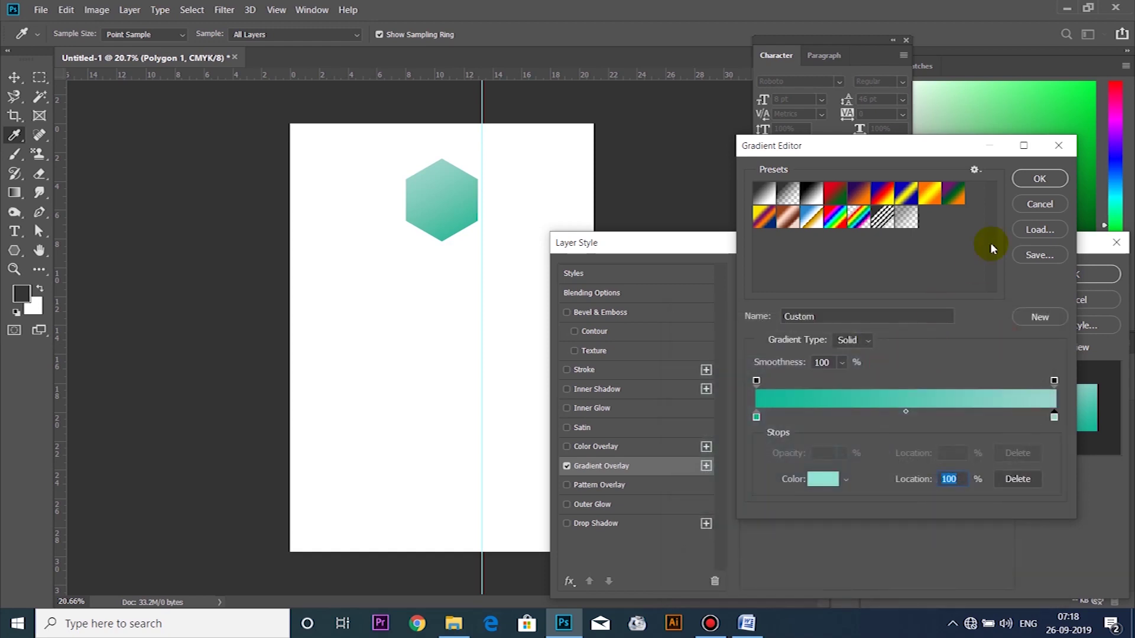
click(1038, 179)
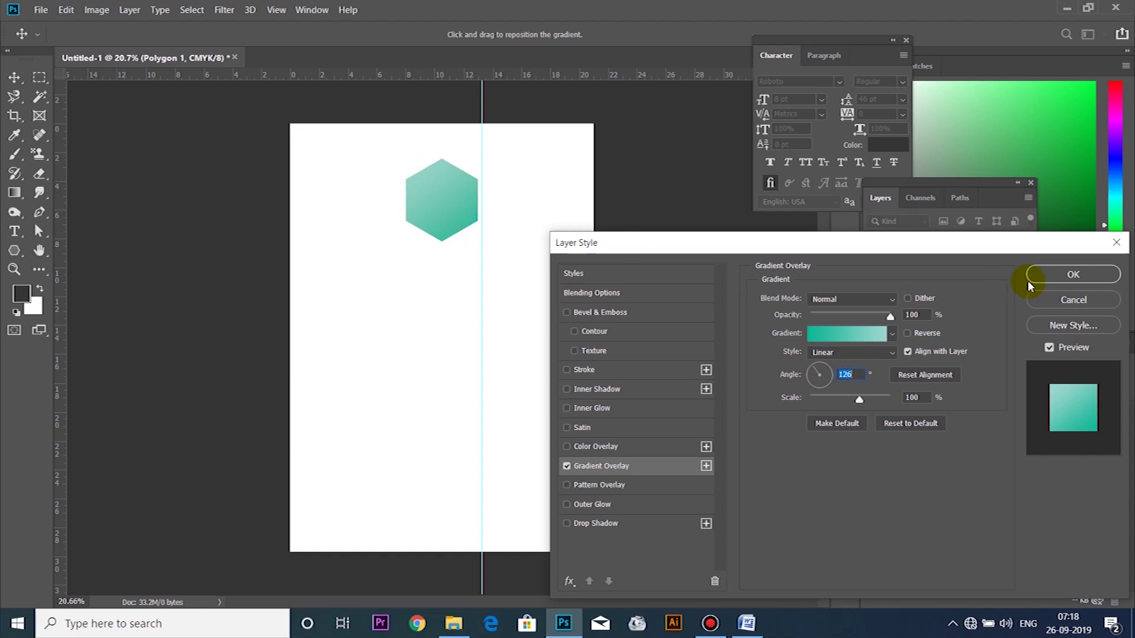
click(1064, 275)
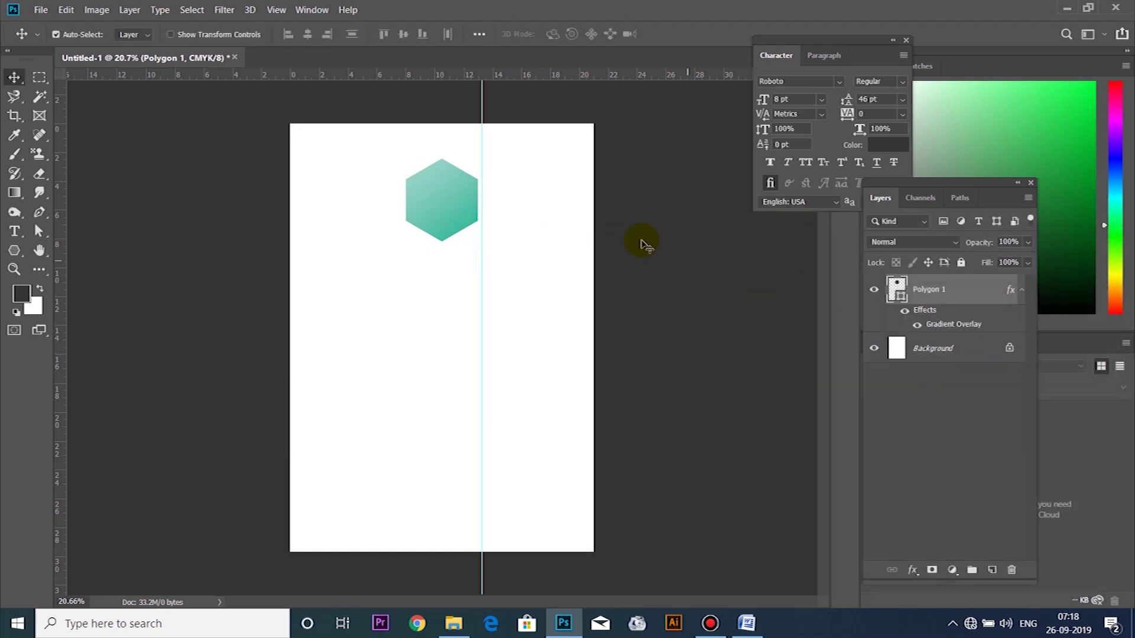
Step: Duplicate the gradient hexagon horizontally to the other side of the guide, leaving a narrow gap between the two
click(444, 223)
drag(448, 222, 519, 213)
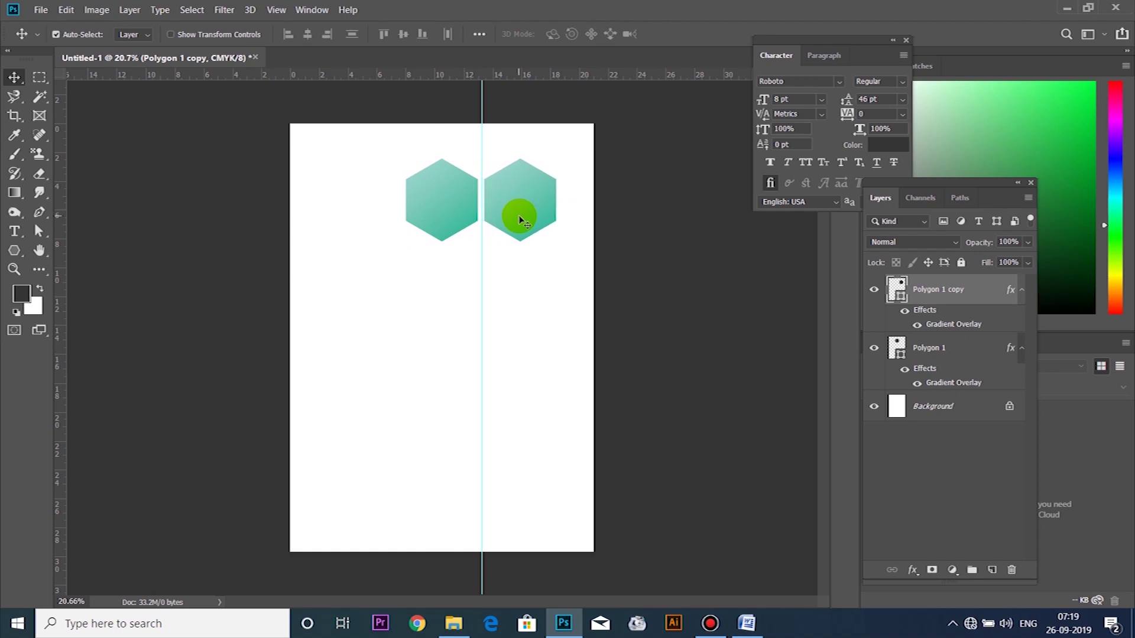
drag(466, 214, 493, 215)
click(493, 215)
Step: Duplicate the hexagon twice more, nesting one copy above and one below the pair, both centred on the guide
scroll(540, 283, up, 10)
scroll(509, 303, down, 6)
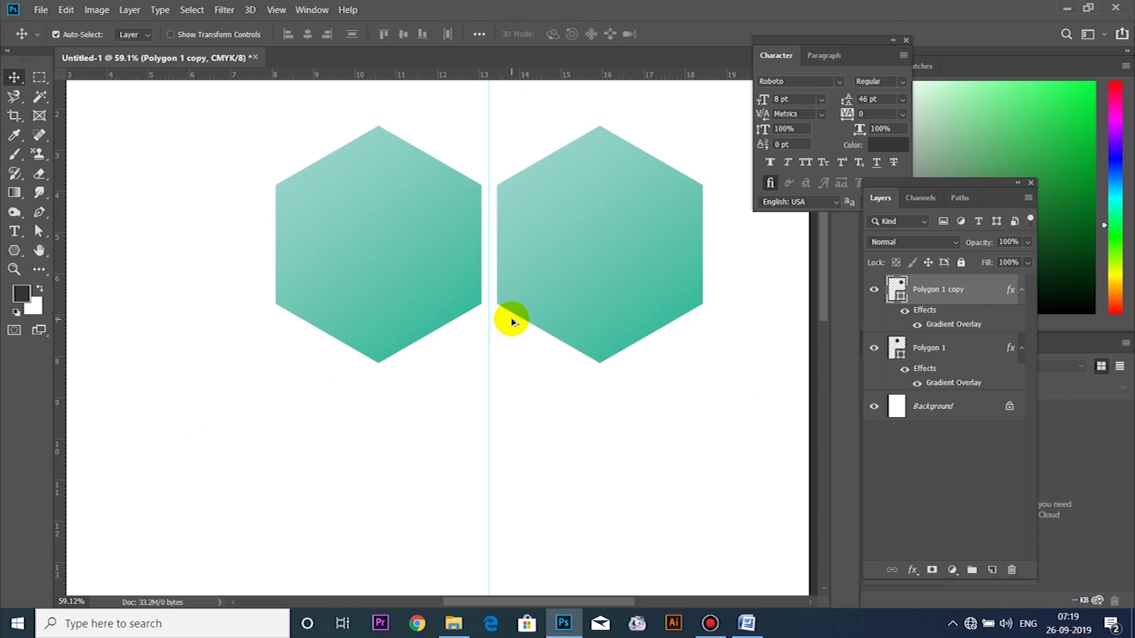
drag(560, 240, 521, 400)
scroll(520, 399, down, 3)
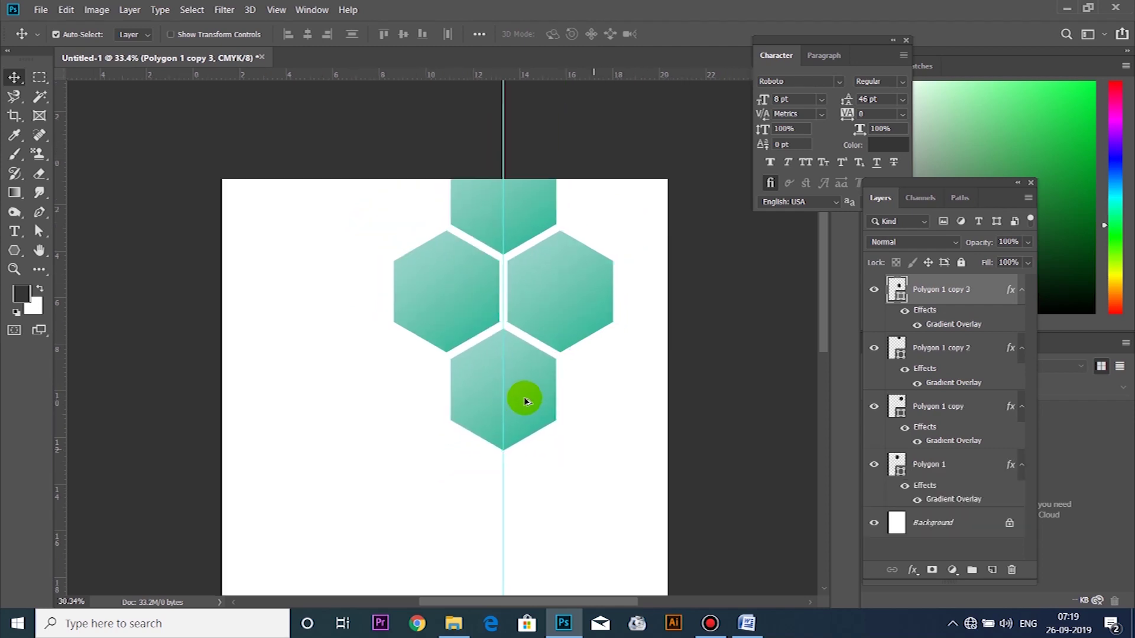
Step: Hide the top hexagon's layer effects and set its fill colour to dark grey #434343
click(517, 238)
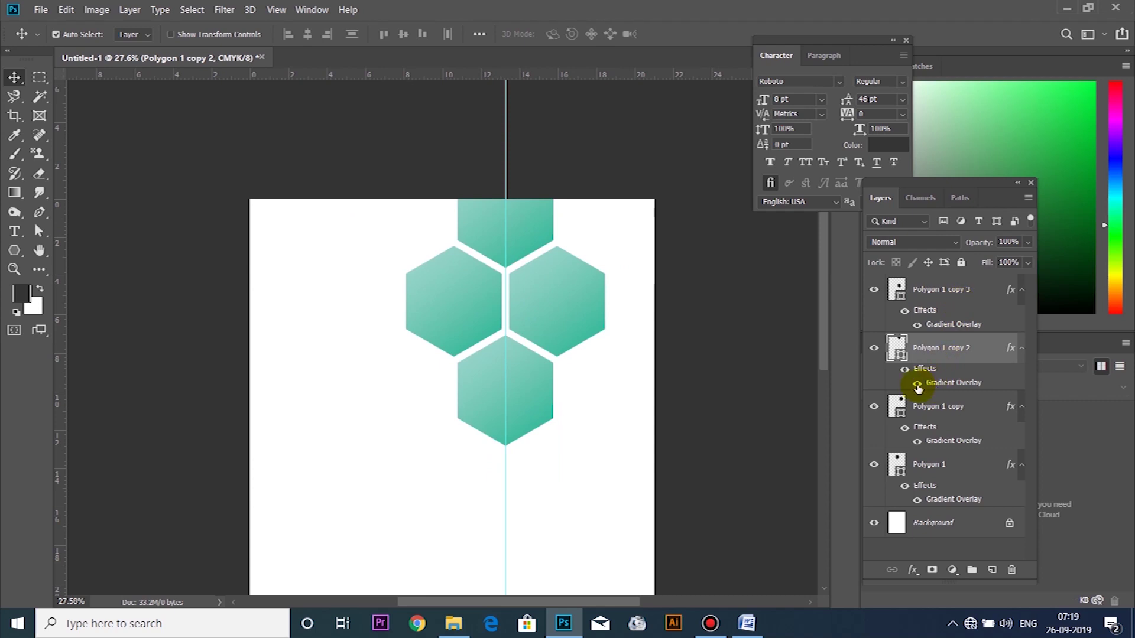
click(905, 369)
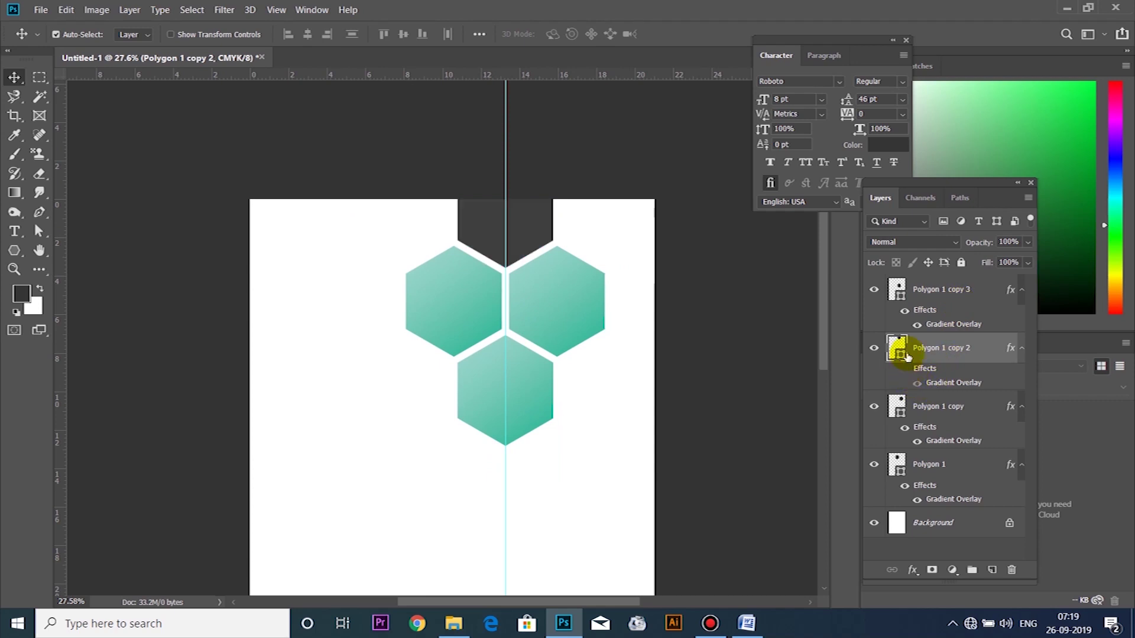
double_click(899, 353)
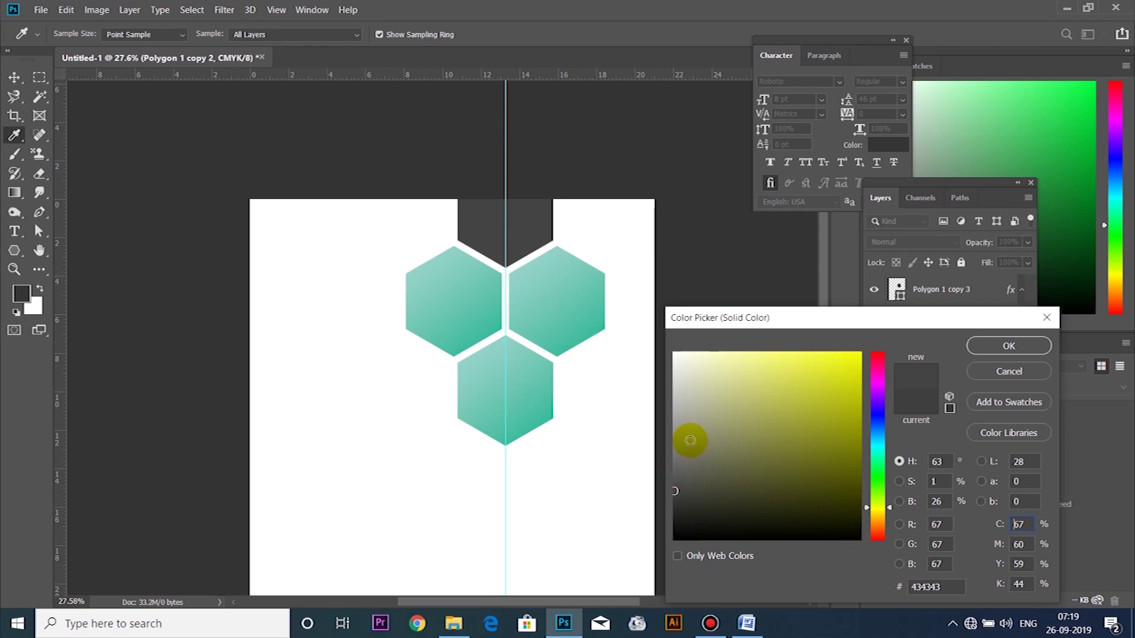
click(1007, 350)
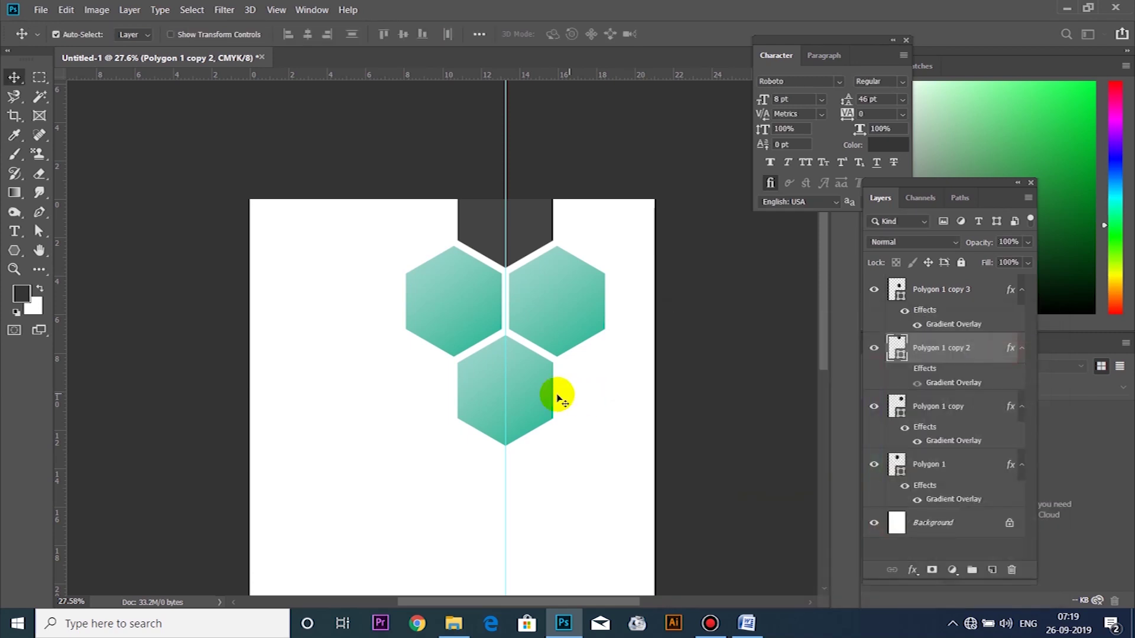
Step: Hide the layer effects of the hexagon below the middle pair
click(541, 387)
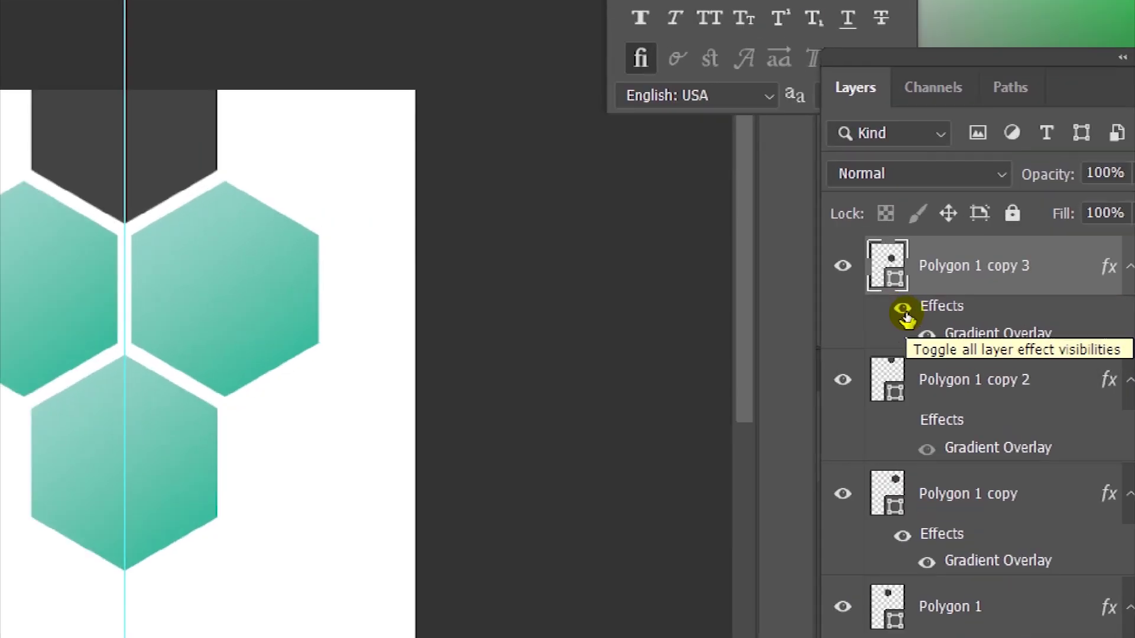
click(905, 312)
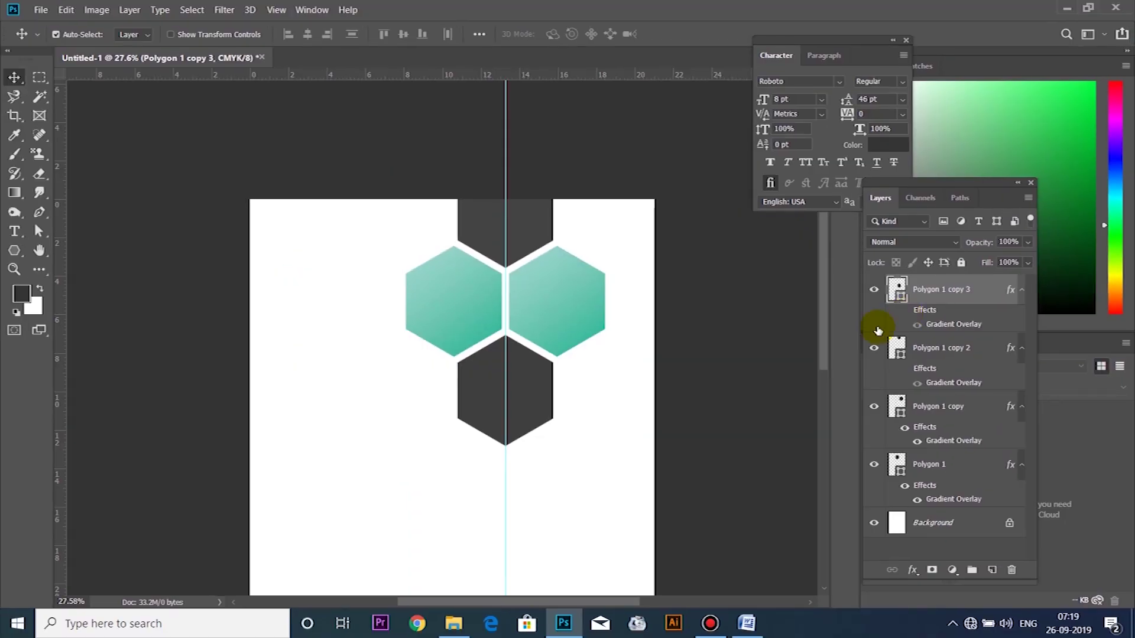
Step: Set the fill of the hexagon below the gradient pair to teal green #2e987f
key(i)
double_click(898, 289)
click(590, 322)
click(789, 407)
drag(789, 407, 801, 423)
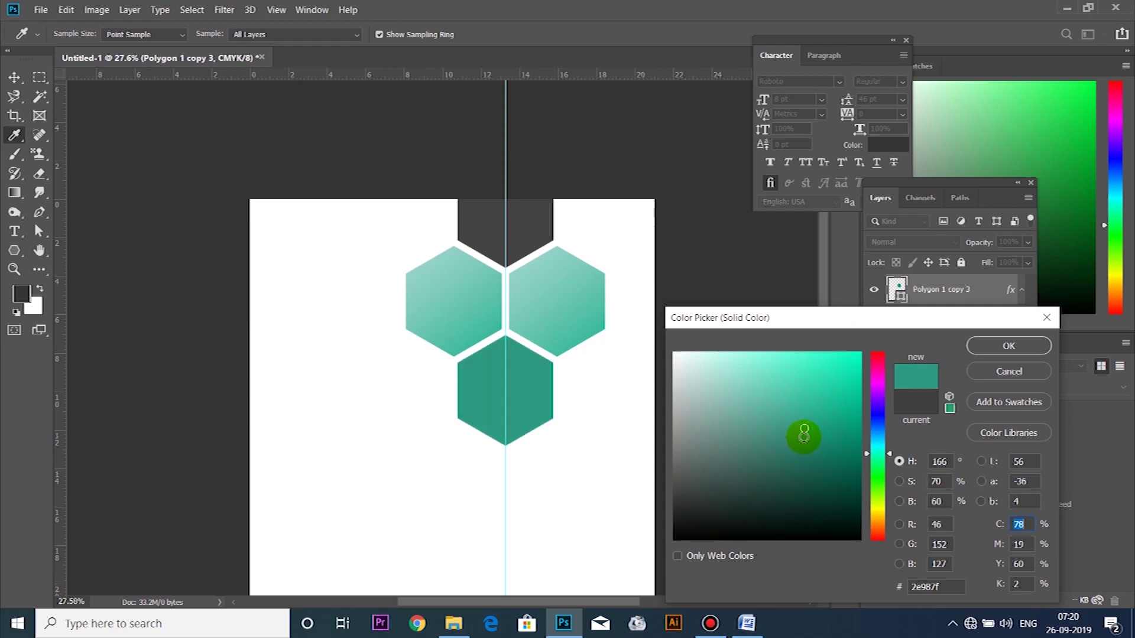
click(1009, 346)
key(v)
key(ctrl+minus)
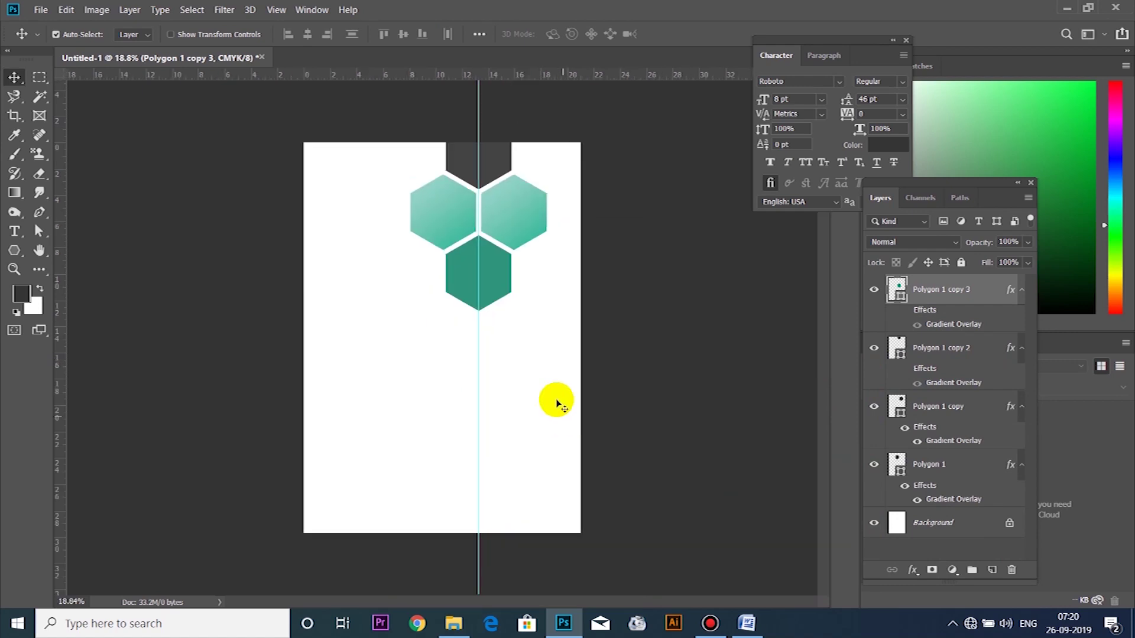
Step: Duplicate the solid teal hexagon, nesting the copy diagonally below it to the left
key(ctrl)
drag(498, 288, 473, 349)
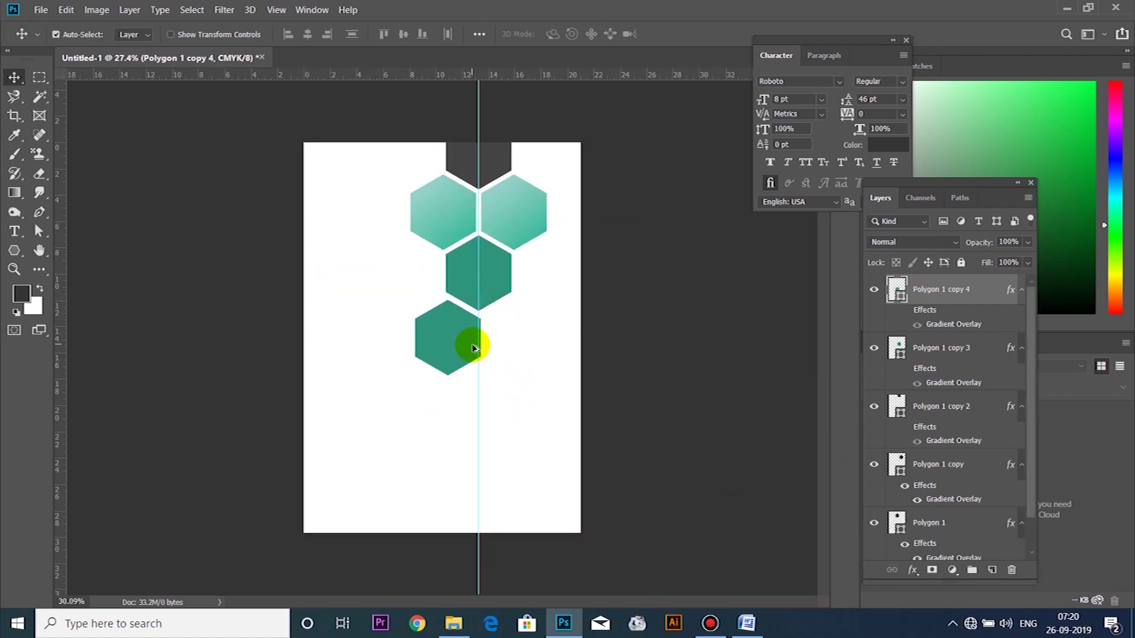
scroll(473, 348, up, 3)
Step: Enlarge the new hexagon copy to slightly more than twice its size, nested against the lower-left edge of the small teal hexagon
drag(459, 353, 544, 449)
key(ctrl+t)
scroll(507, 422, down, 3)
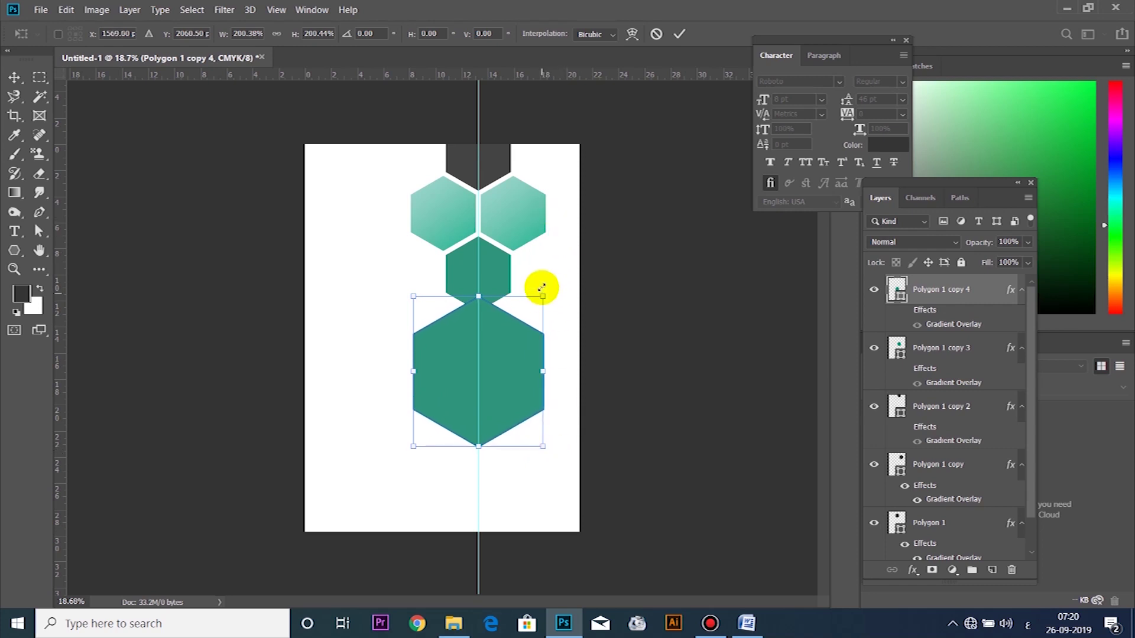
drag(493, 363, 463, 370)
scroll(467, 319, up, 4)
drag(453, 318, 448, 313)
scroll(537, 410, down, 3)
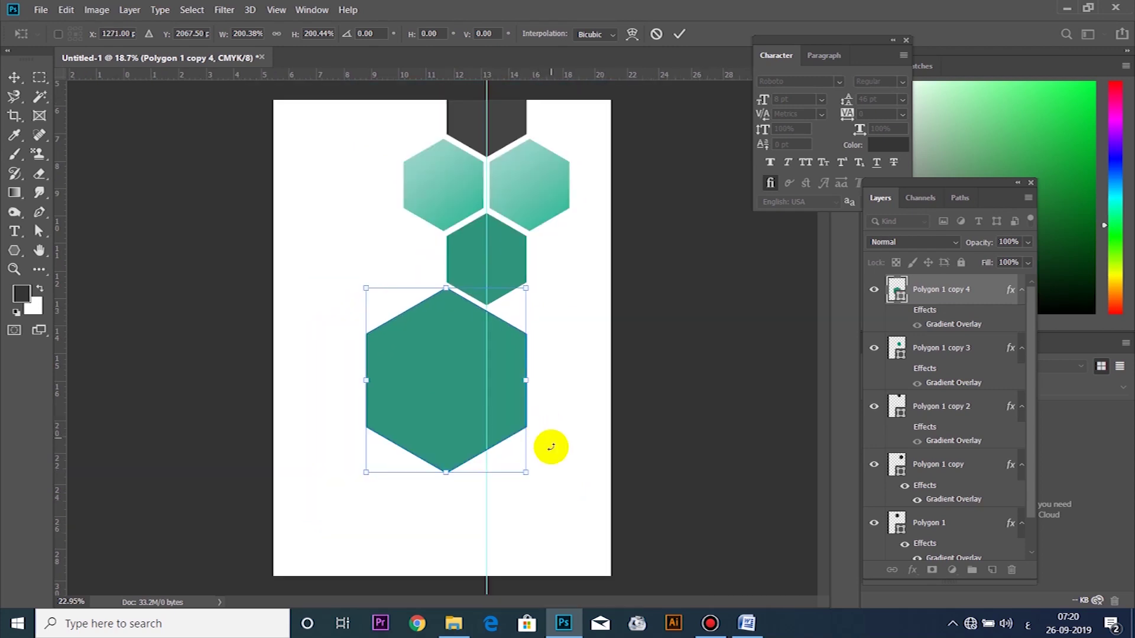
key(Return)
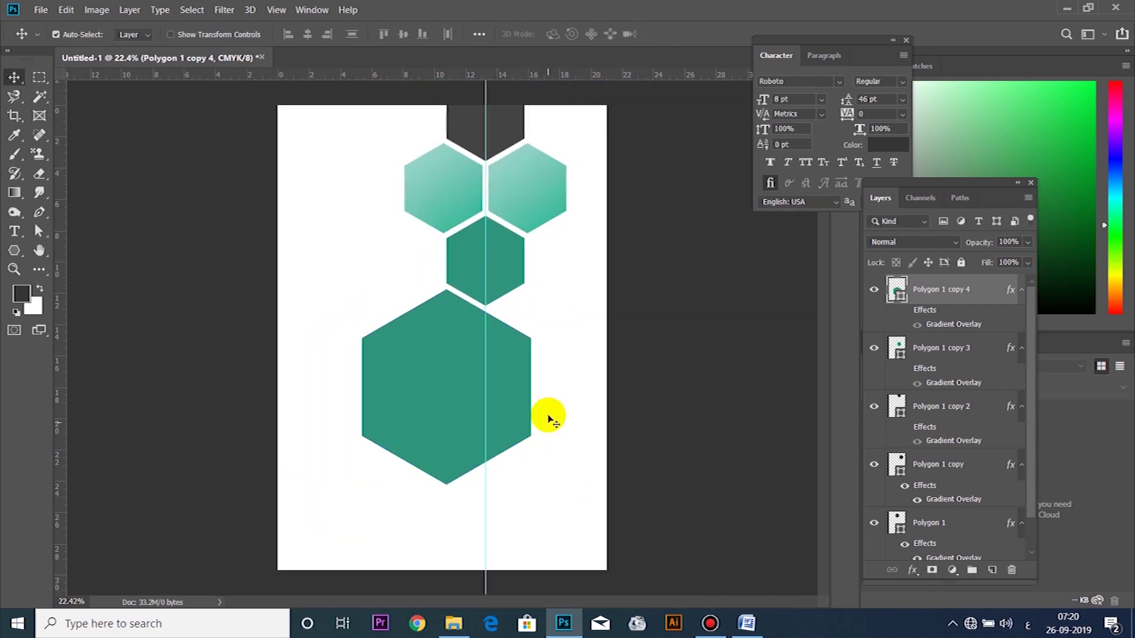
Step: Duplicate the small solid teal hexagon horizontally to its right, leaving a narrow gap between the two
click(471, 256)
drag(474, 256, 561, 266)
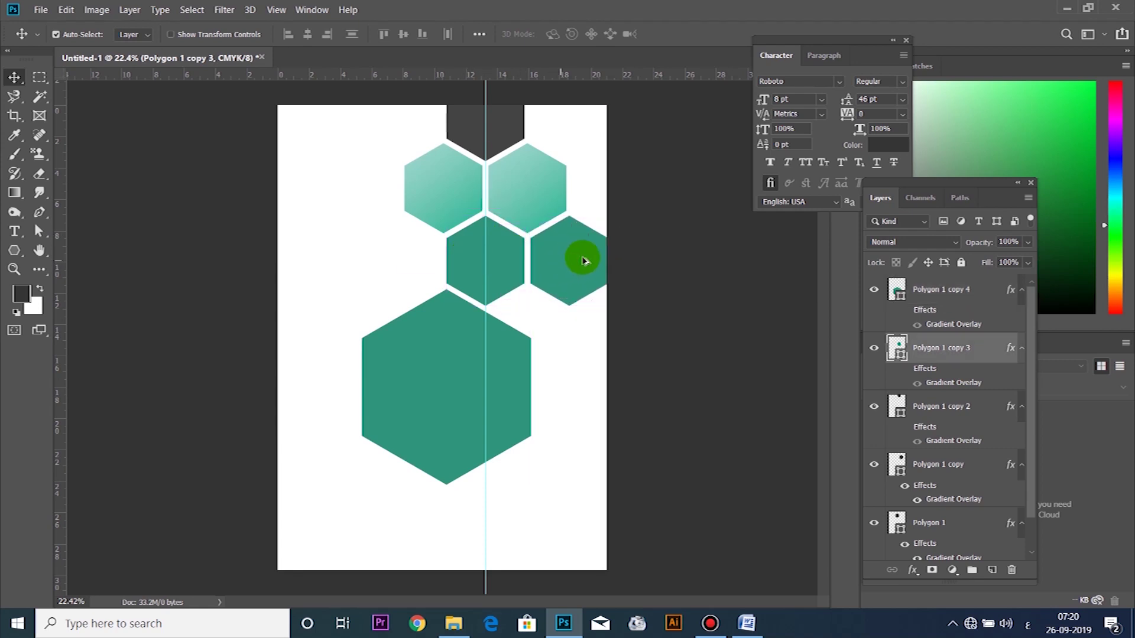
Step: Scale all the hexagons together to about 96% so the cluster fits inside the page's right edge
key(ctrl+minus)
drag(423, 172, 542, 377)
key(ctrl+t)
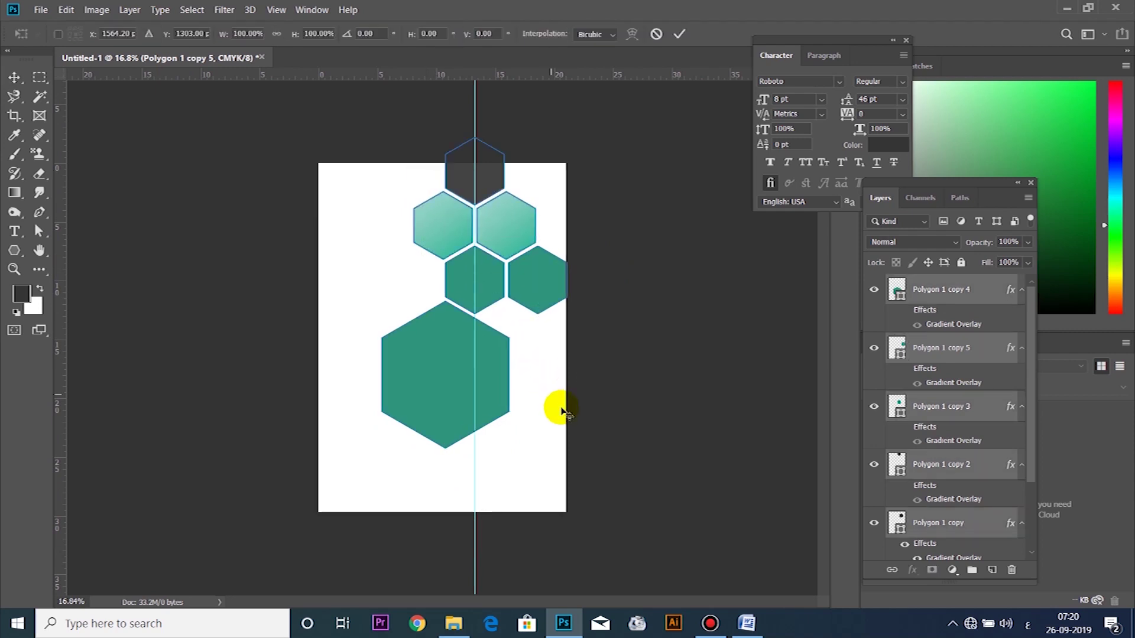
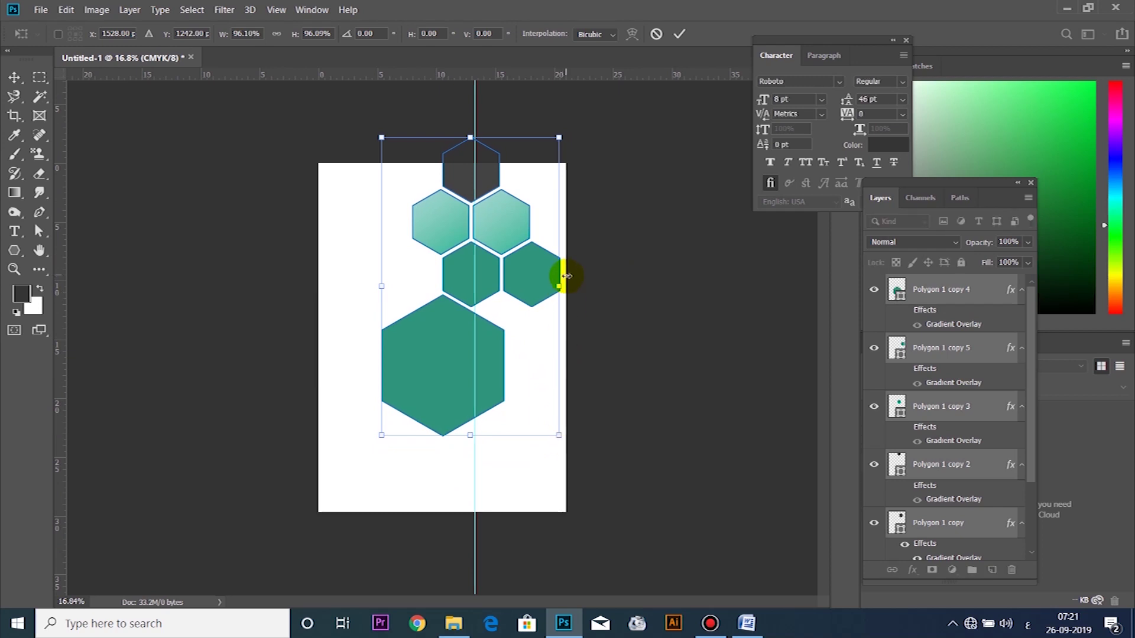
scroll(520, 322, up, 2)
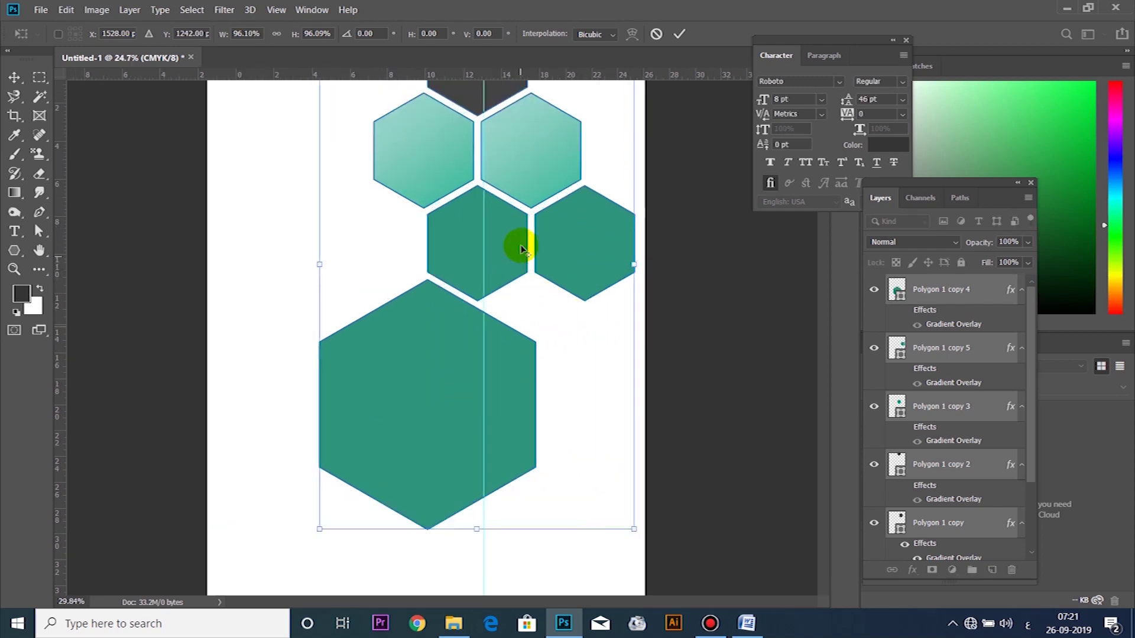
key(Return)
Step: Move the vertical guide slightly left to line up with the centre of the dark grey top hexagon
scroll(520, 248, down, 1)
drag(481, 468, 481, 445)
scroll(502, 244, down, 1)
scroll(453, 185, up, 2)
scroll(463, 400, up, 3)
scroll(539, 453, down, 1)
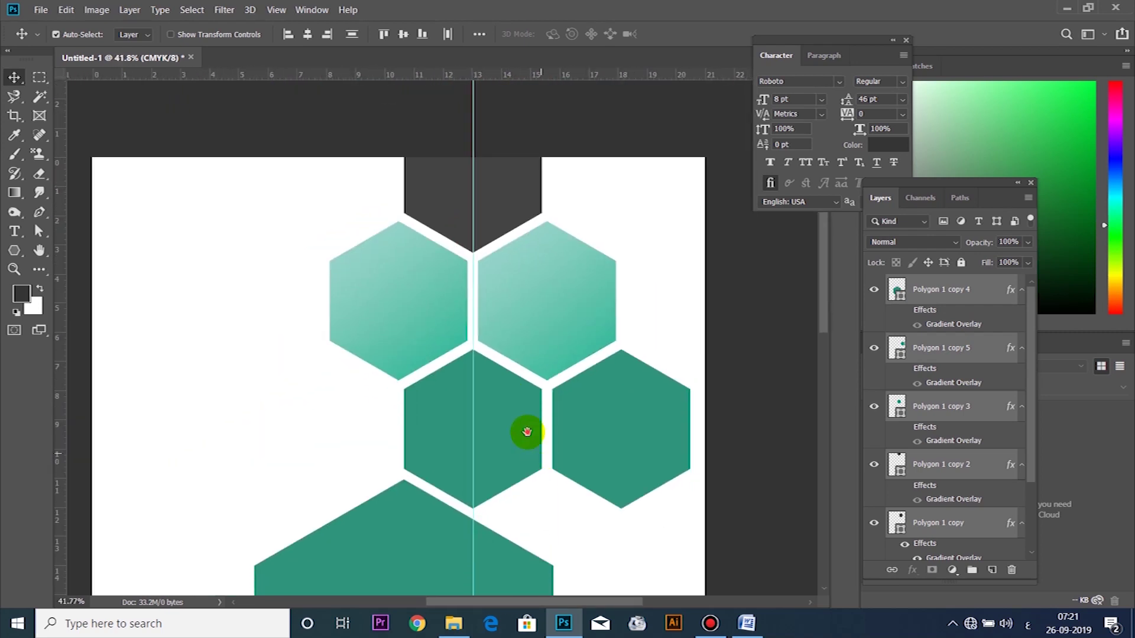
scroll(538, 453, down, 2)
scroll(502, 324, down, 2)
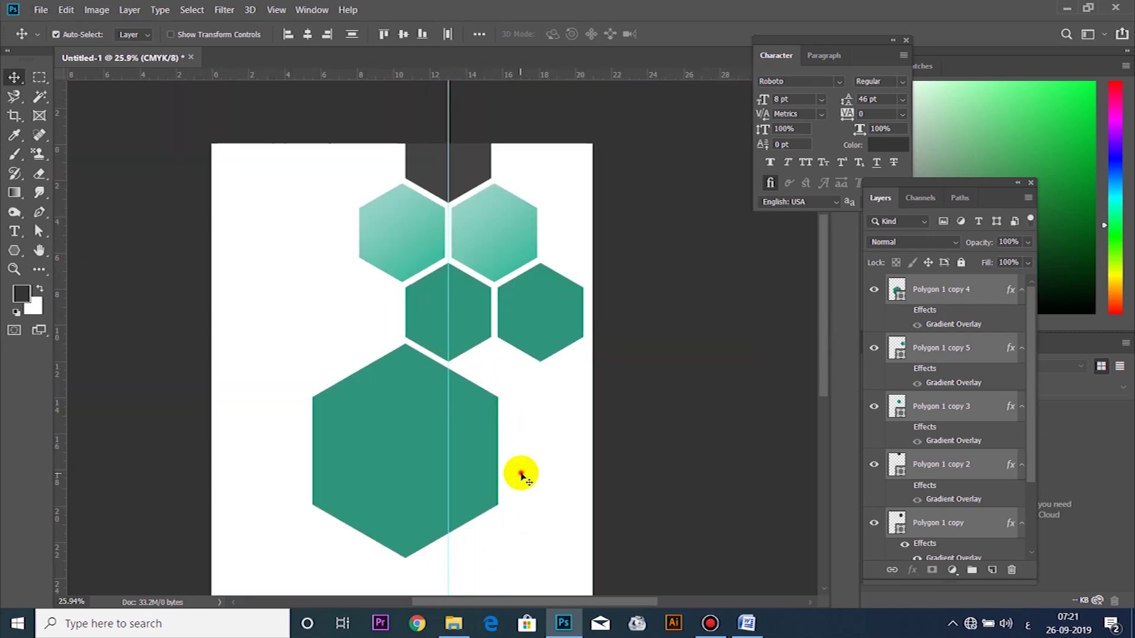
Step: Duplicate the small solid teal hexagon, nesting the copy below the solid teal pair and overlapping the large hexagon
drag(464, 317, 512, 369)
scroll(511, 393, up, 1)
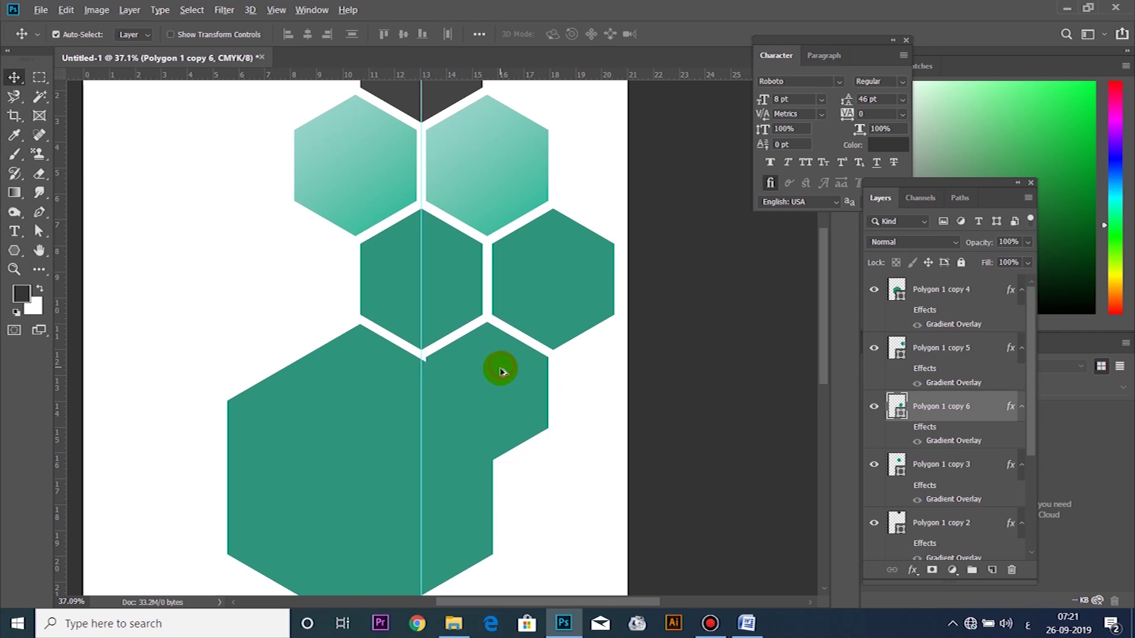
scroll(500, 370, down, 2)
Step: Scale the new copy to about 204%, aligning its right edge with the small right-hand hexagon above
key(ctrl+t)
mouse_move(559, 364)
mouse_down()
mouse_move(598, 412)
mouse_move(541, 370)
mouse_up()
drag(576, 415, 537, 380)
drag(583, 431, 585, 444)
drag(557, 405, 561, 405)
drag(590, 445, 590, 446)
key(Return)
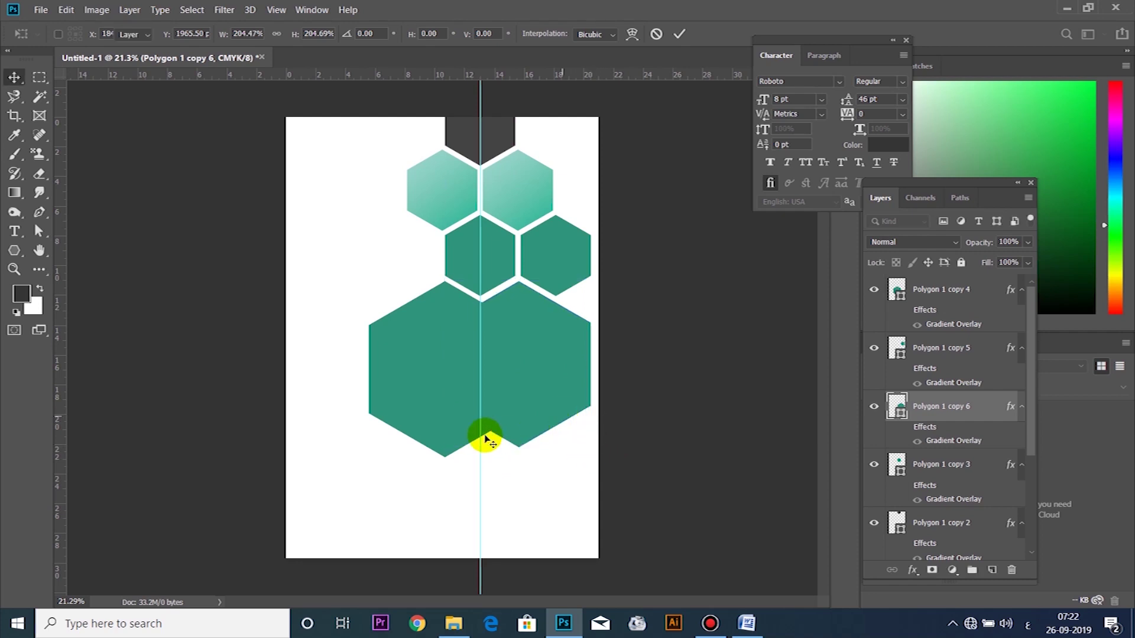
Step: Enlarge the large left hexagon to about 110%, roughly 11.25 by 13 cm, extending it down and to the left
click(433, 441)
click(439, 456)
drag(368, 456, 354, 471)
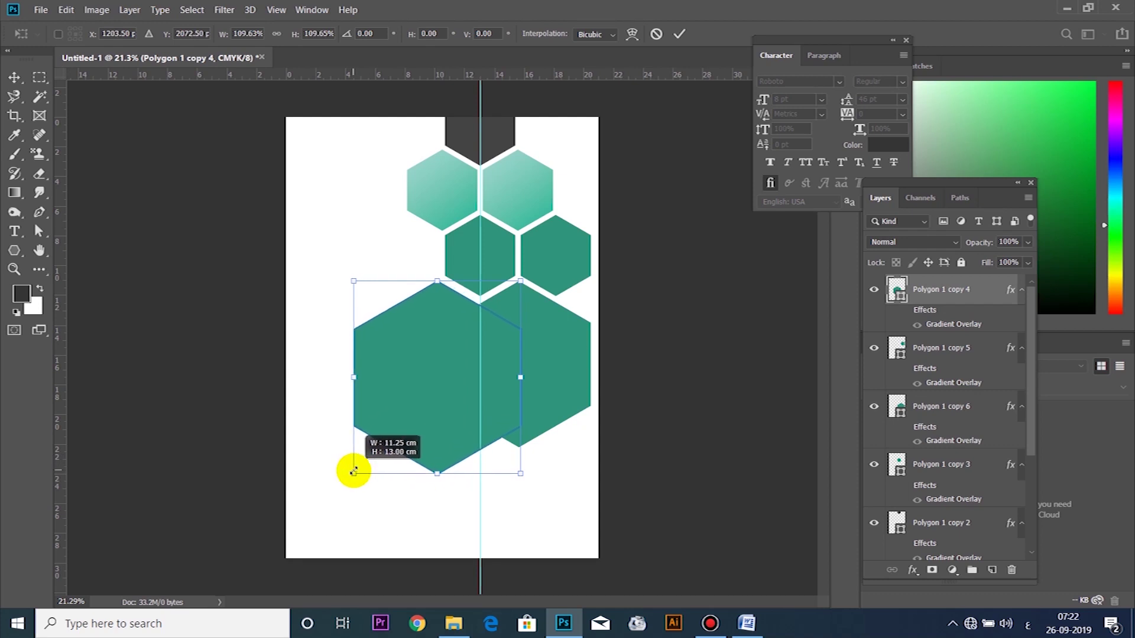
key(Return)
Step: Set the large right hexagon's fill to dark teal #2b544a and bring its layer in front of the left hexagon
scroll(620, 375, down, 1)
click(550, 388)
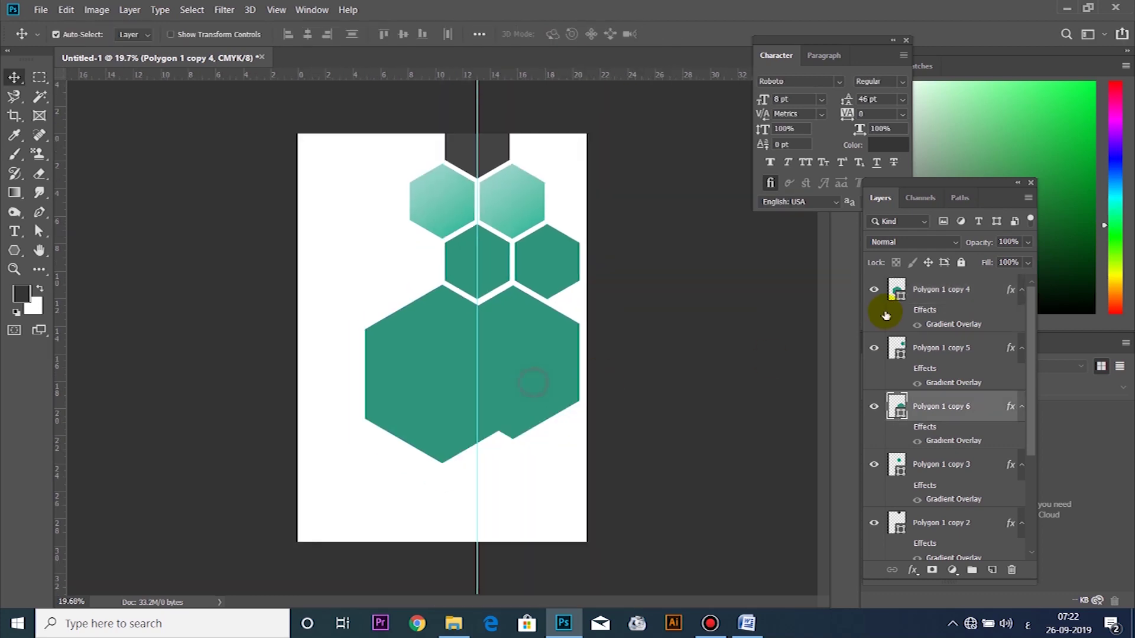
double_click(899, 406)
drag(813, 487, 764, 476)
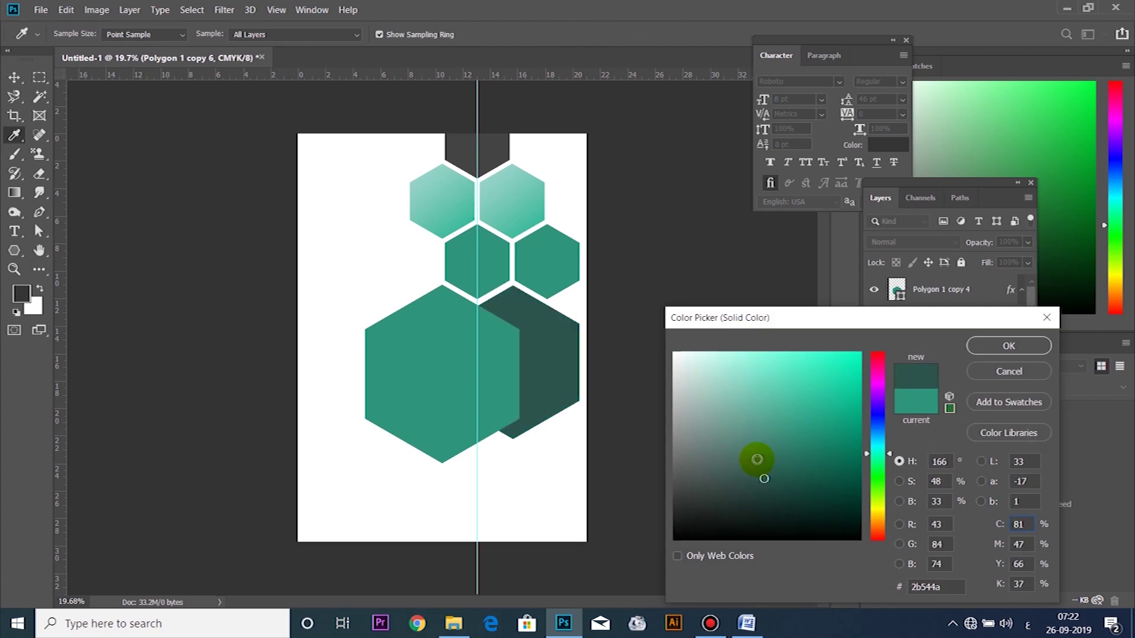
click(1008, 346)
key(ctrl+bracketright)
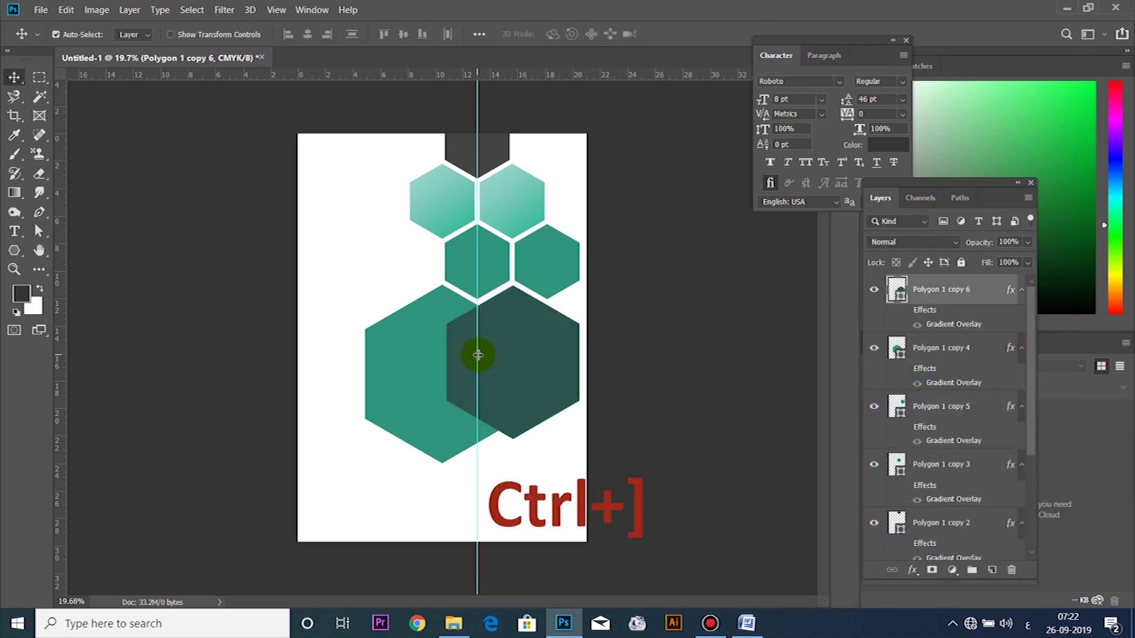
Step: Enlarge the teal hexagon behind the dark one so it extends further beyond it at the lower left
click(424, 405)
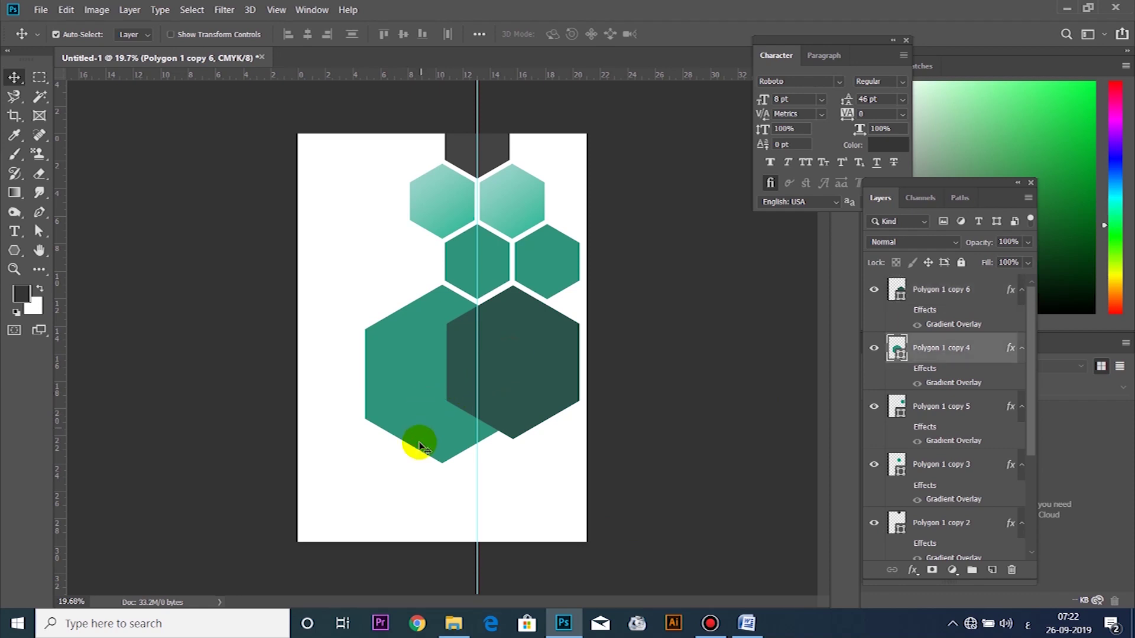
key(ctrl+t)
drag(517, 464, 536, 491)
key(Return)
scroll(509, 331, up, 1)
Step: Place the MRI-Scanning image as an embedded layer directly above the large dark teal hexagon, positioned over it
click(510, 331)
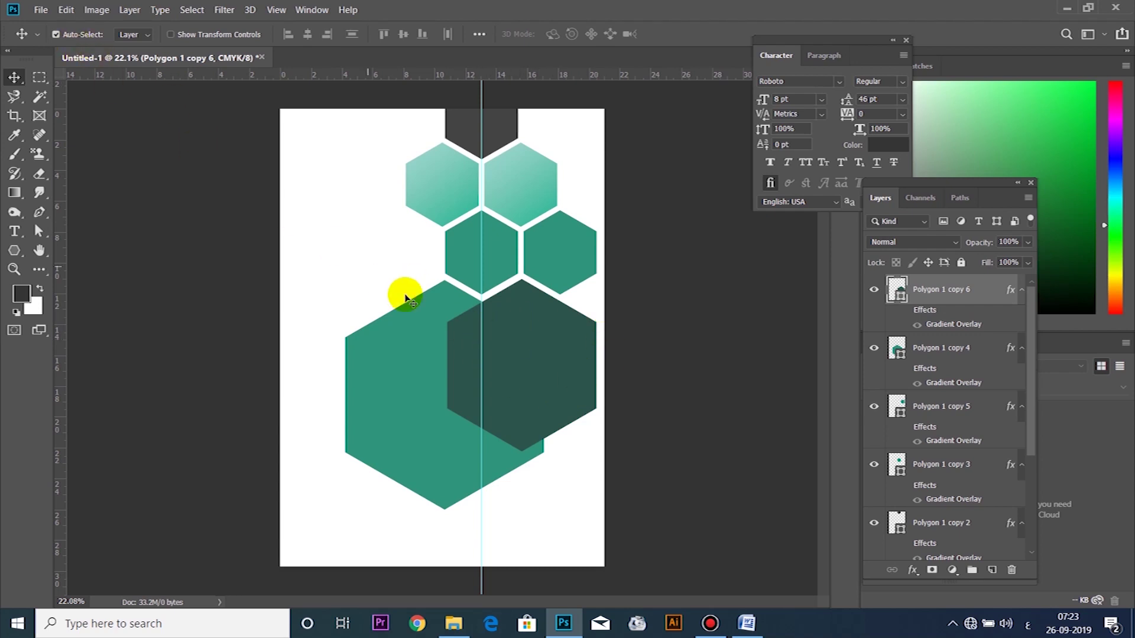
key(alt+f)
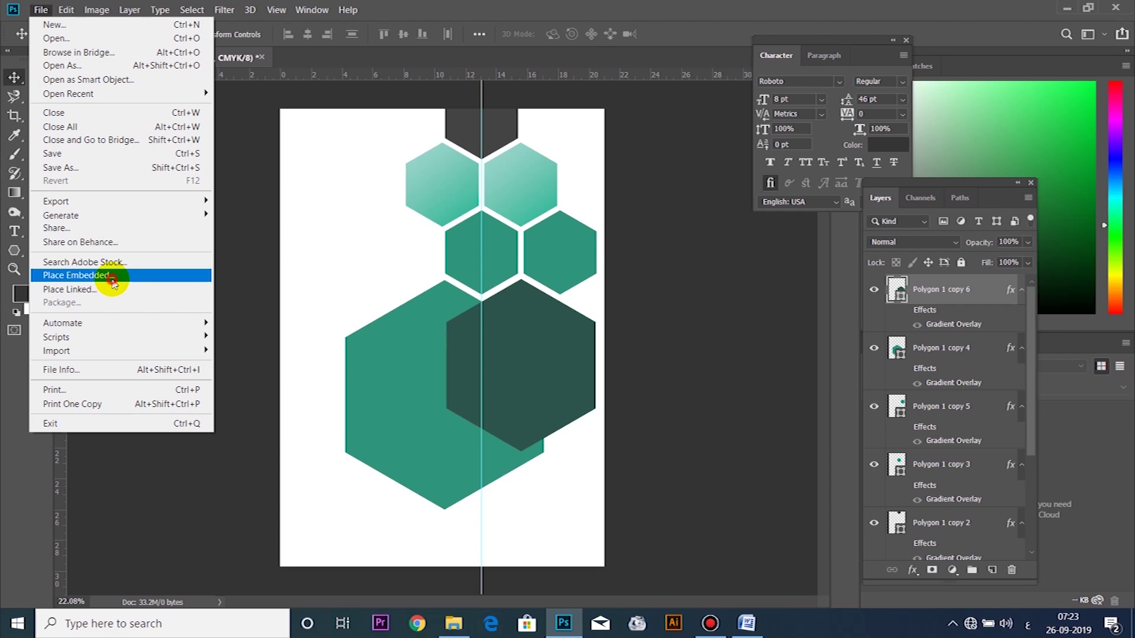
key(Escape)
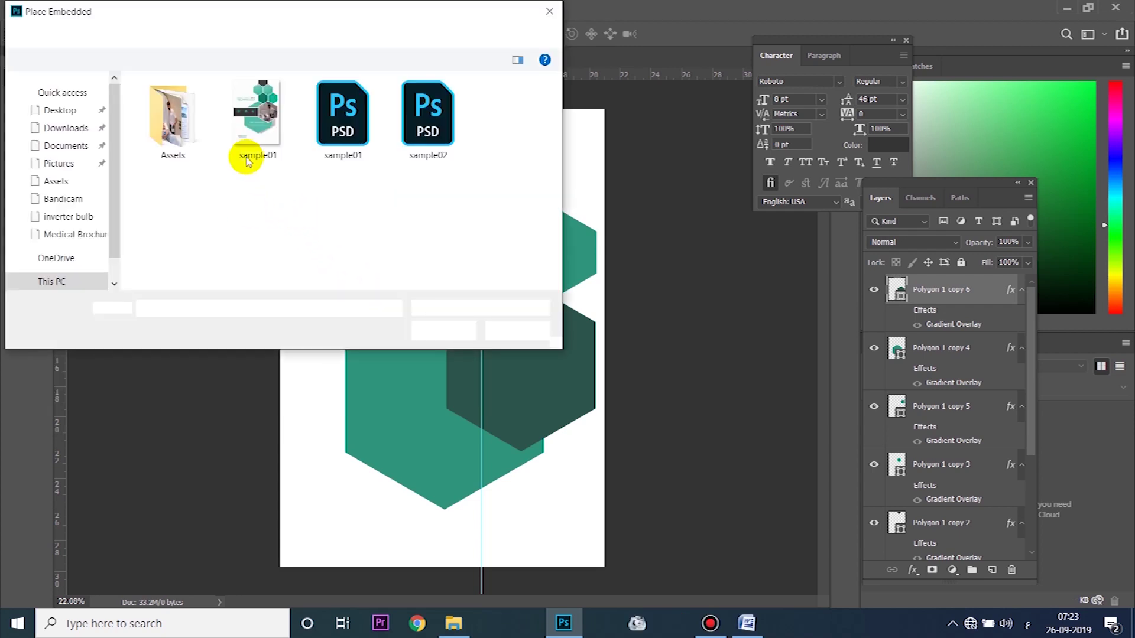
click(349, 148)
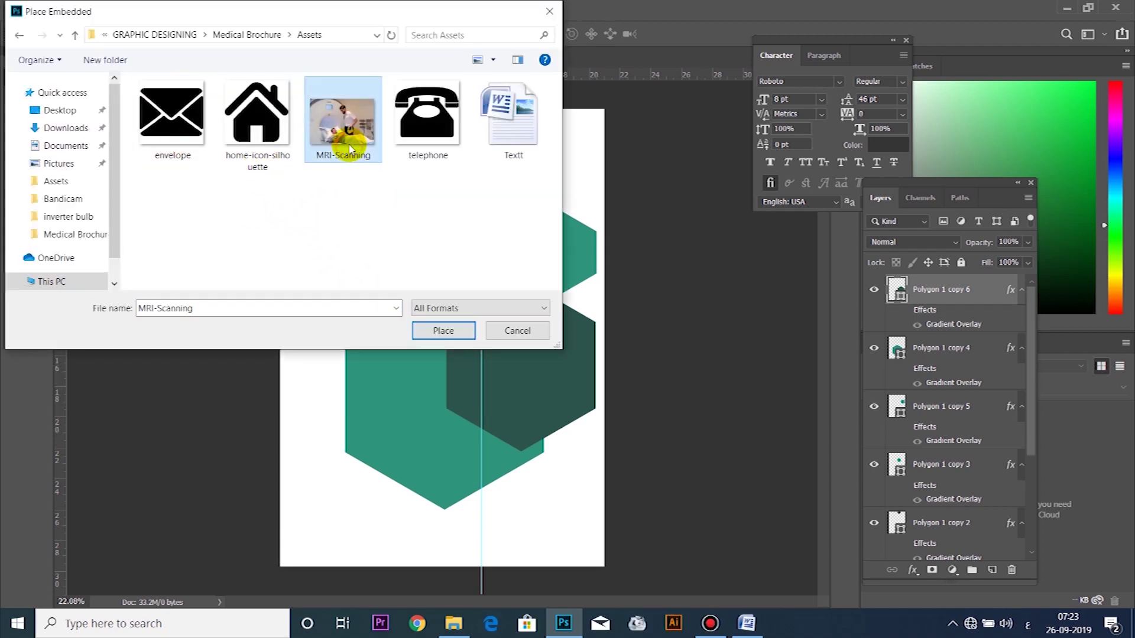
double_click(349, 146)
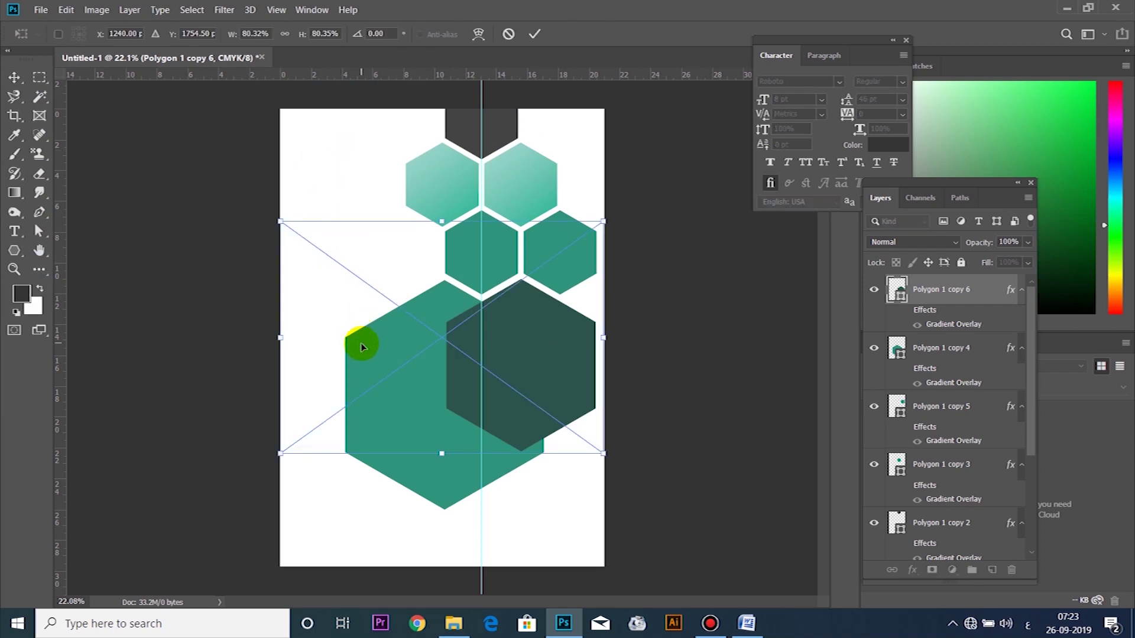
drag(349, 353, 437, 360)
key(Return)
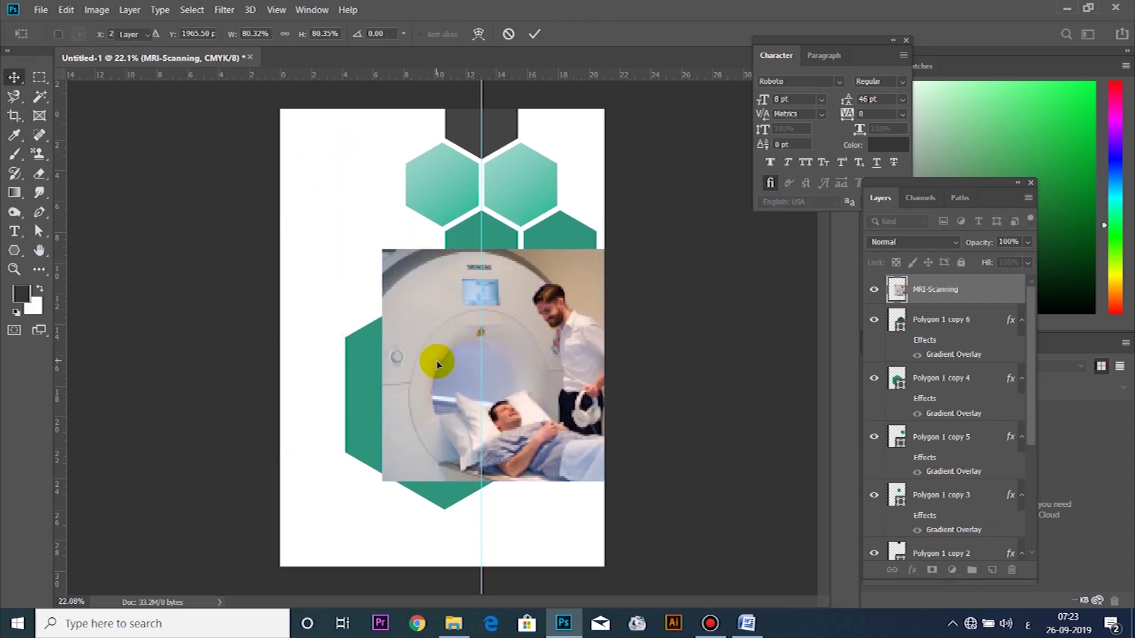
Step: Clip the MRI photo to the dark teal hexagon and scale it to about 59% so both people fit inside
right_click(927, 290)
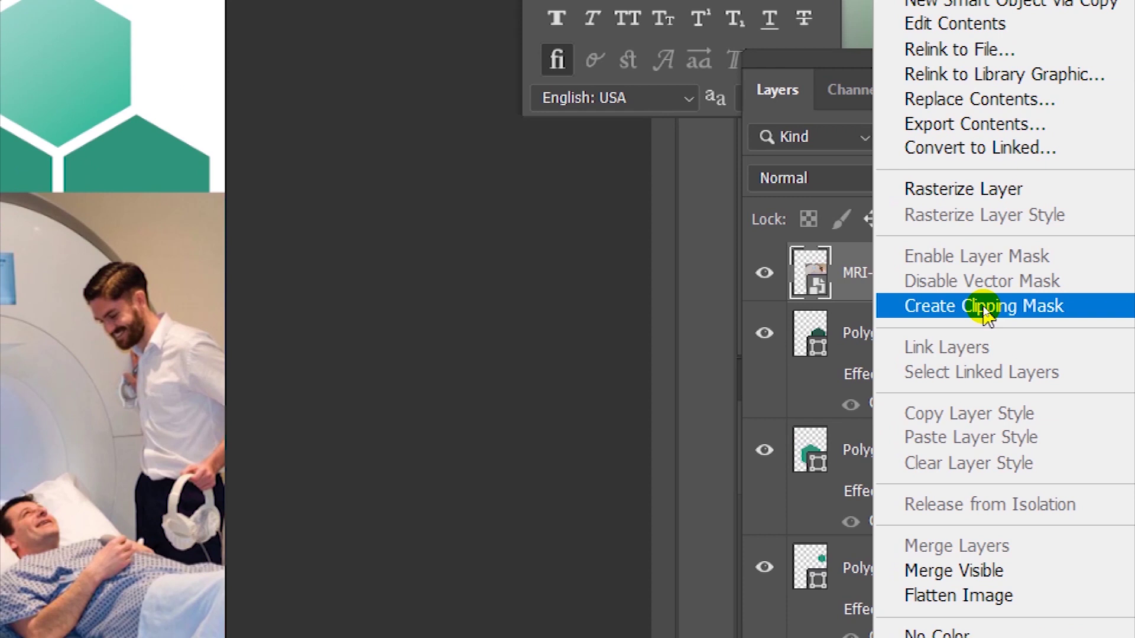
click(985, 308)
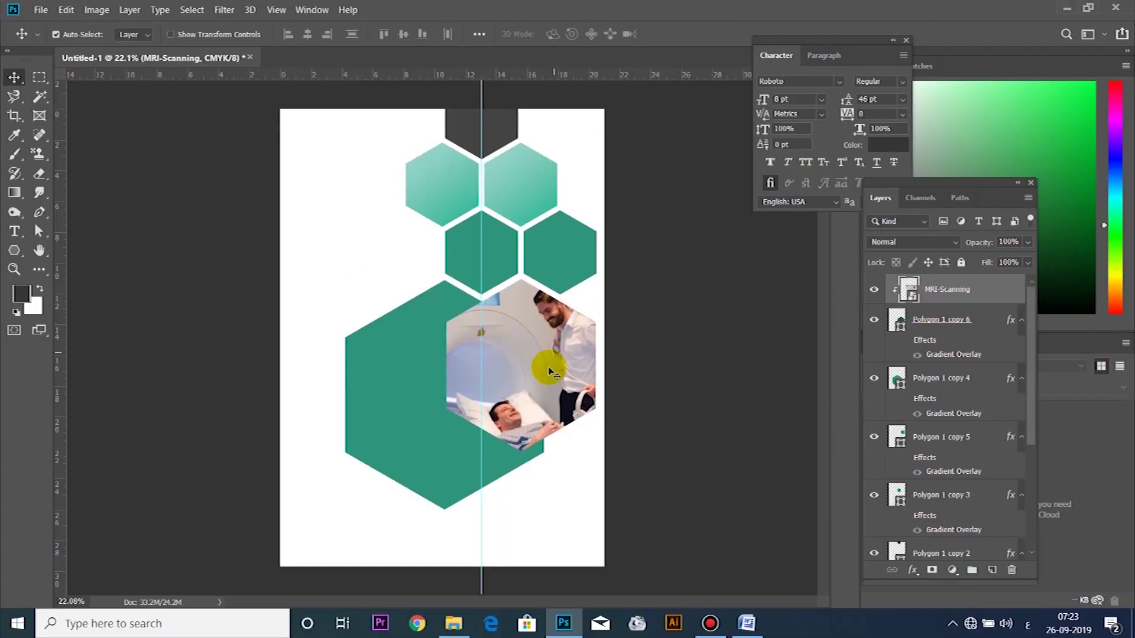
drag(547, 372, 525, 367)
key(ctrl+t)
drag(682, 248, 643, 275)
key(Return)
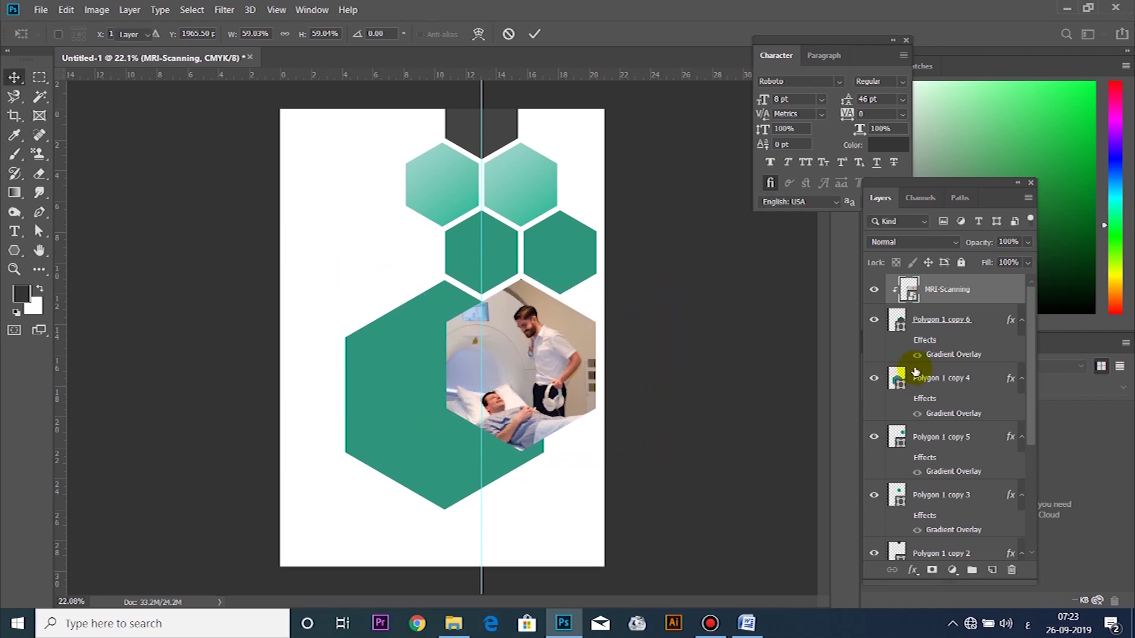
Step: Rasterize the MRI-Scanning layer and desaturate the photo
right_click(957, 292)
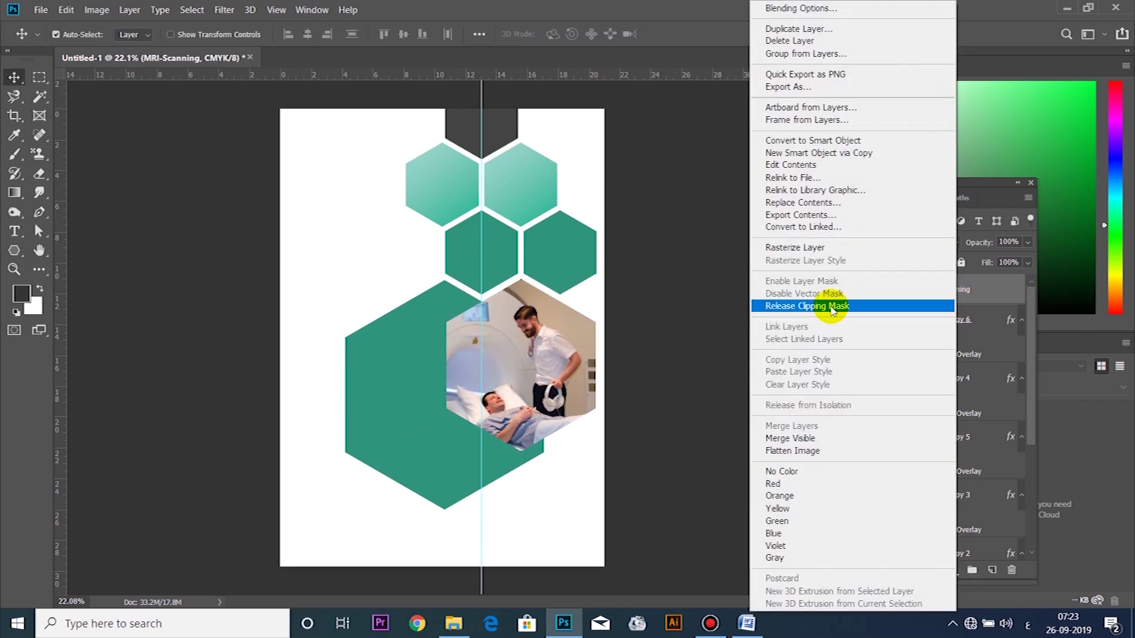
click(820, 253)
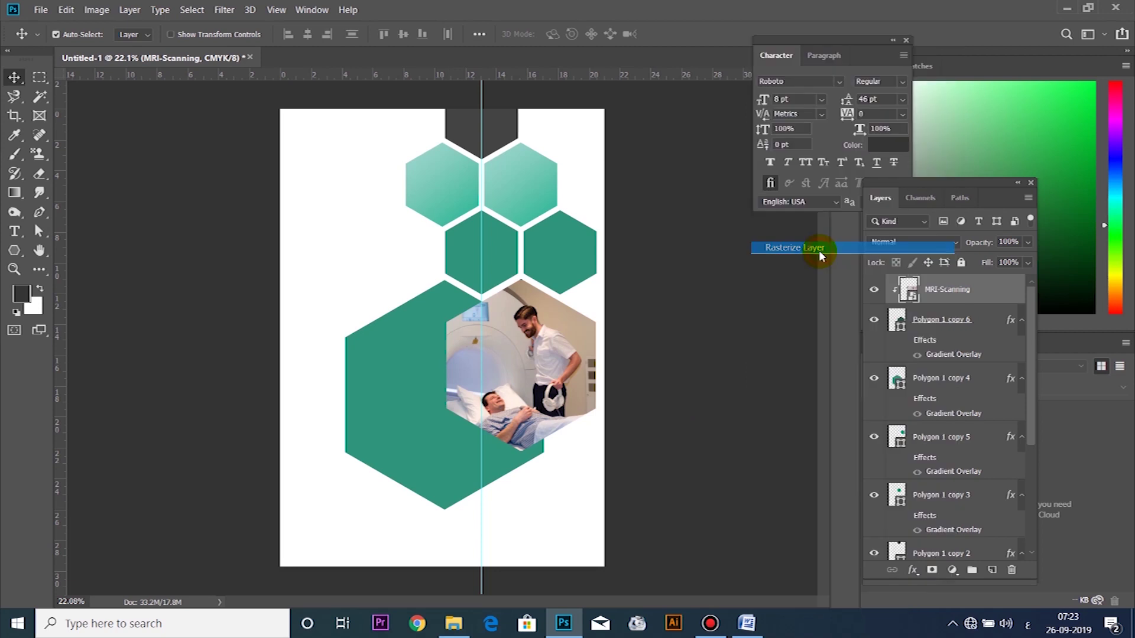
click(95, 11)
mouse_move(113, 46)
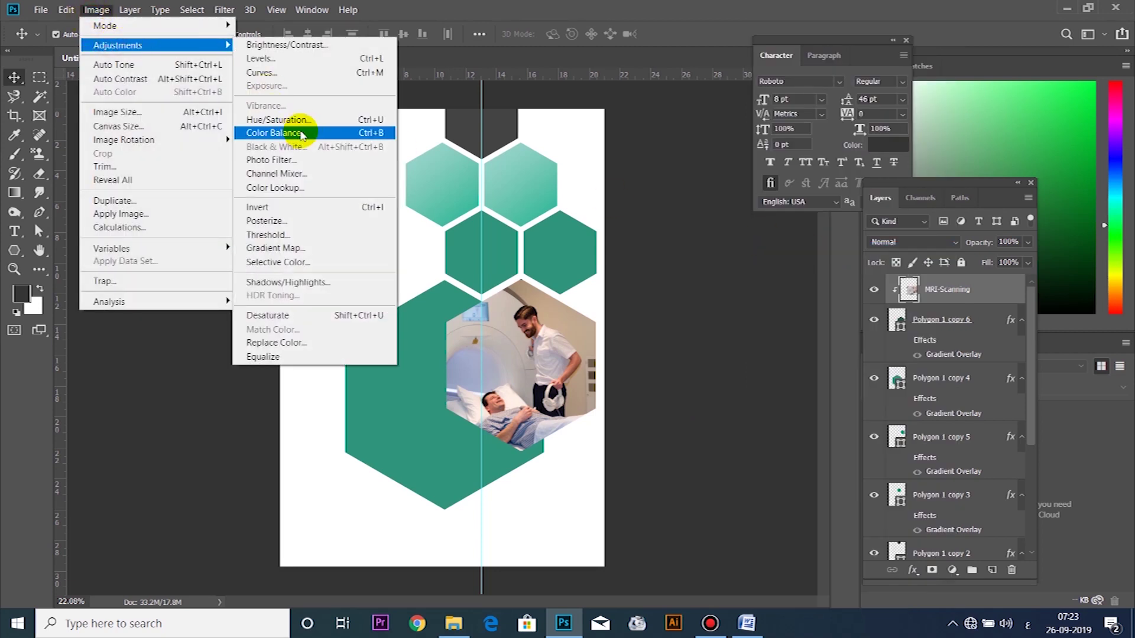
click(301, 315)
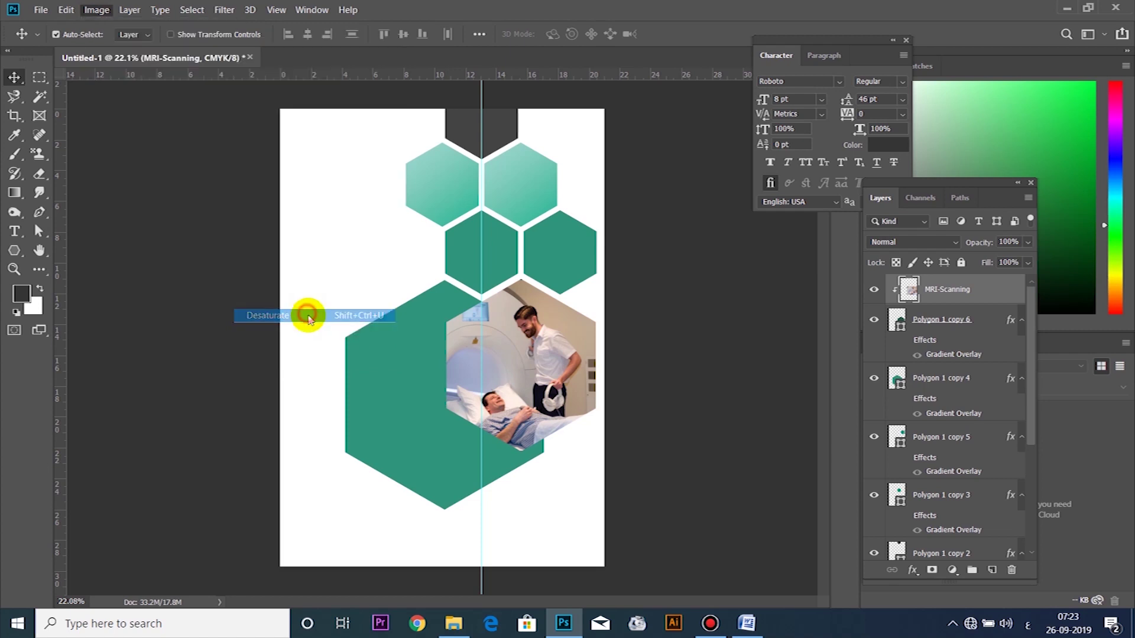
Step: Darken the MRI photo's midtones with a Levels adjustment, setting the middle input level to 0.75
key(ctrl)
key(ctrl+l)
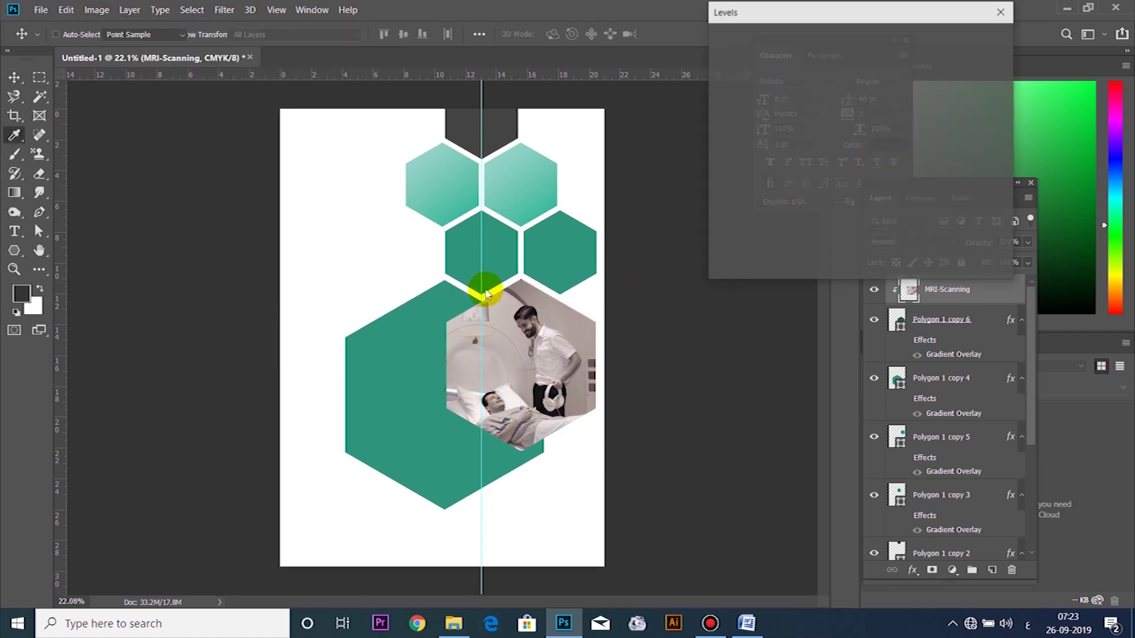
drag(828, 176, 838, 179)
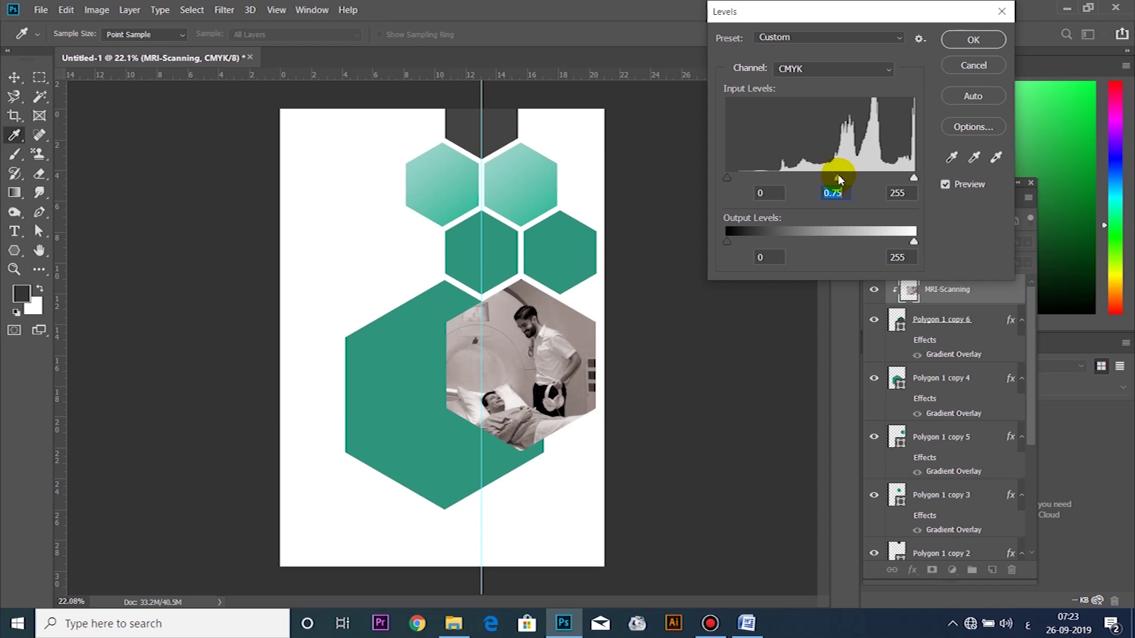
click(979, 47)
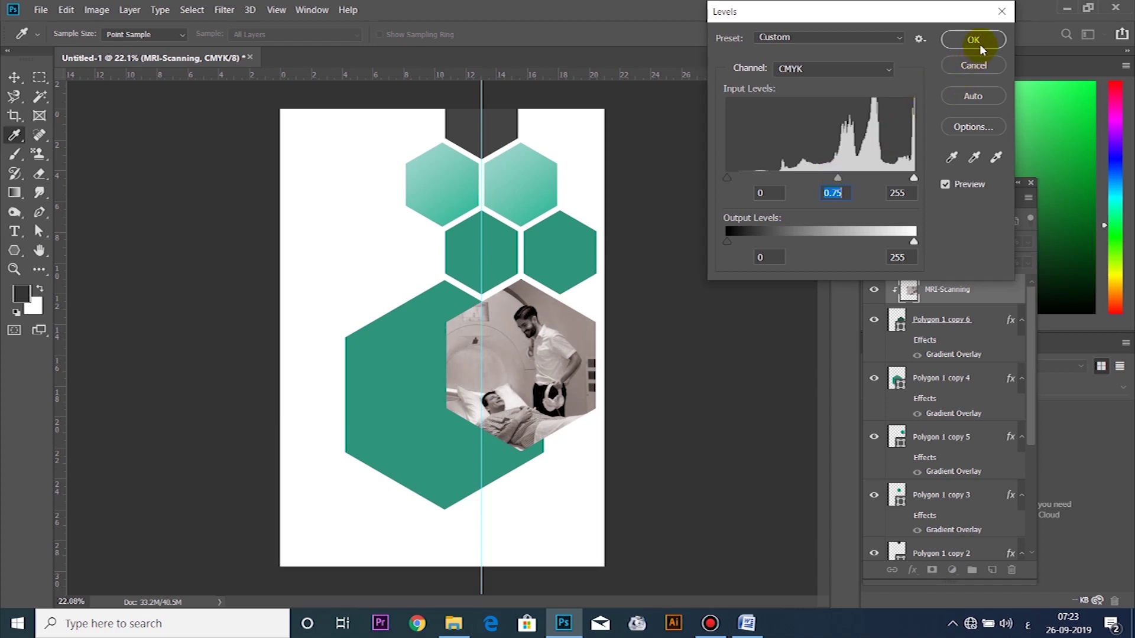
Step: Set the middle input level to 0.74 and apply the Levels adjustment to the MRI photo
drag(838, 178, 839, 178)
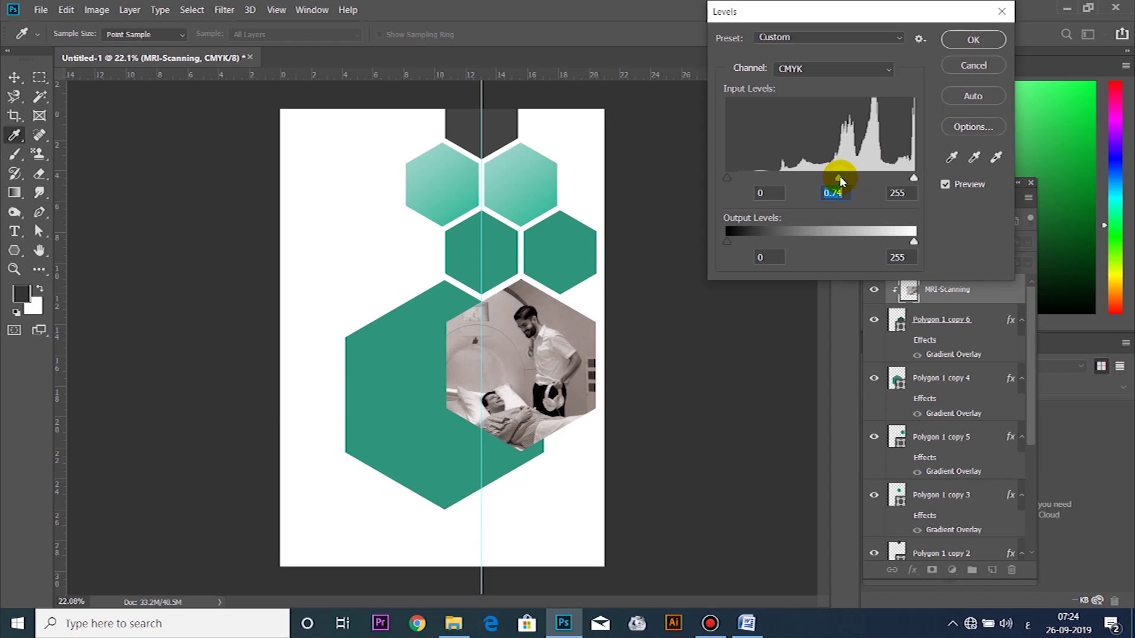
click(973, 39)
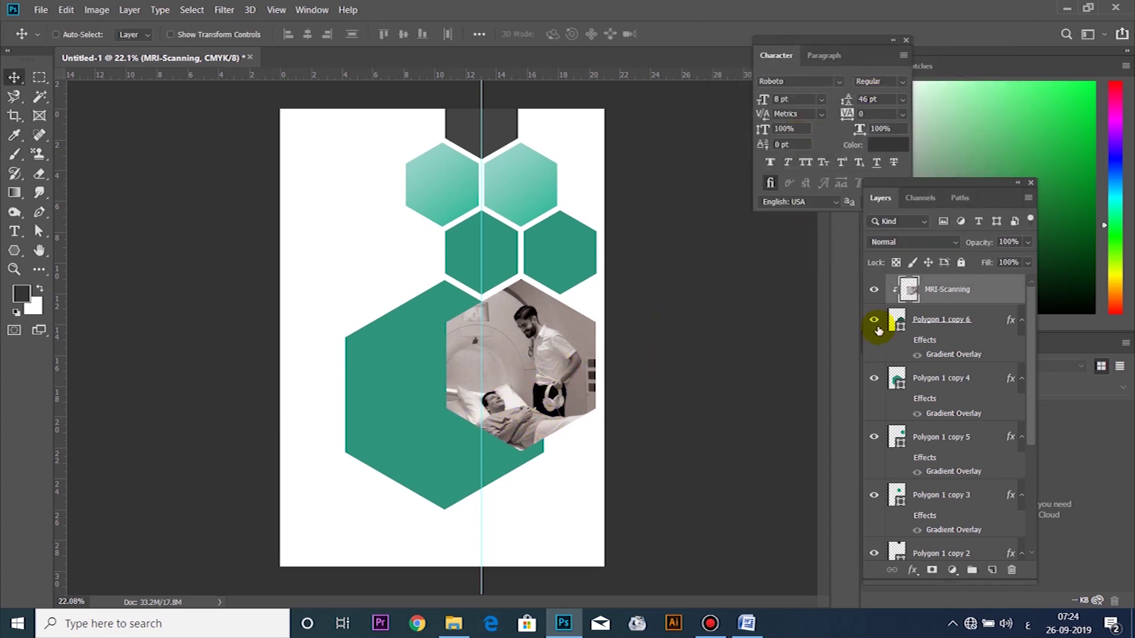
key(ctrl)
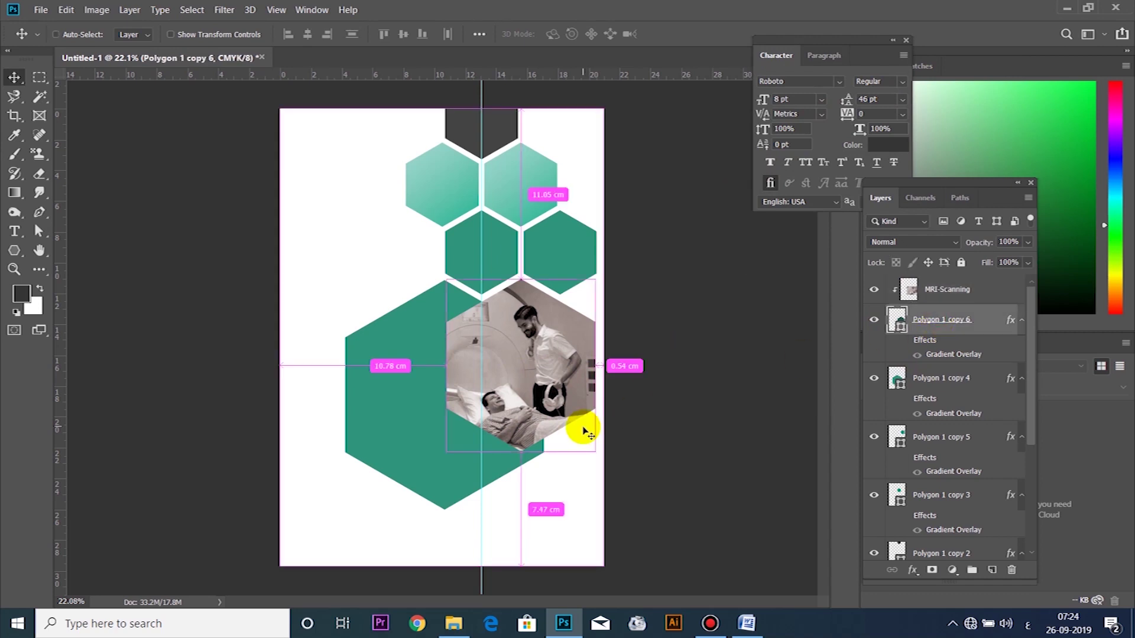
key(ctrl+q)
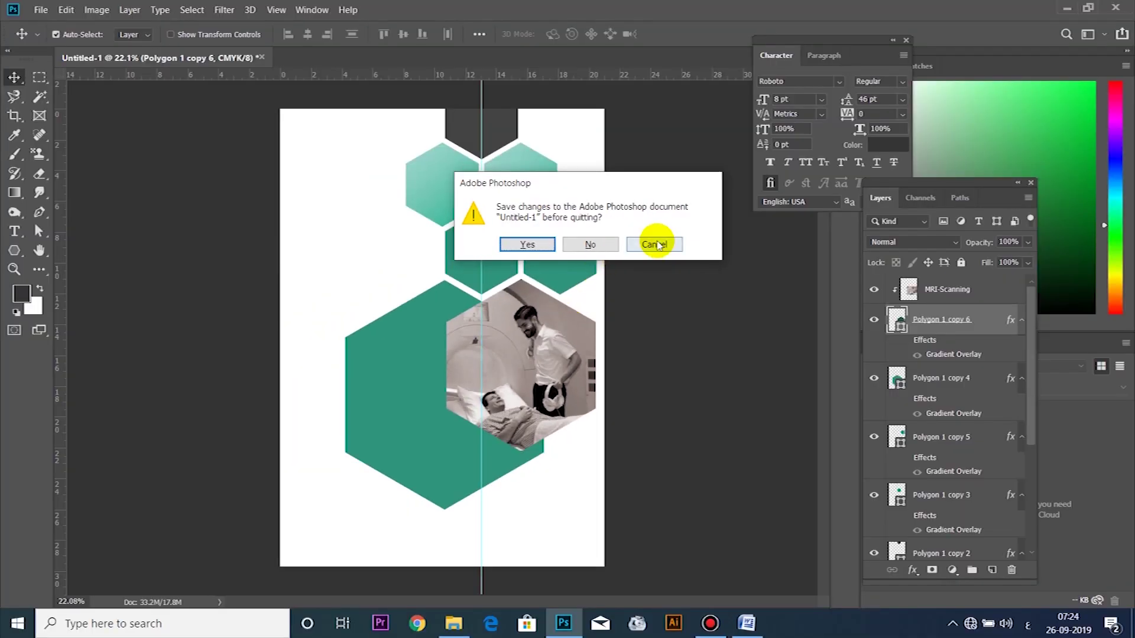
click(797, 108)
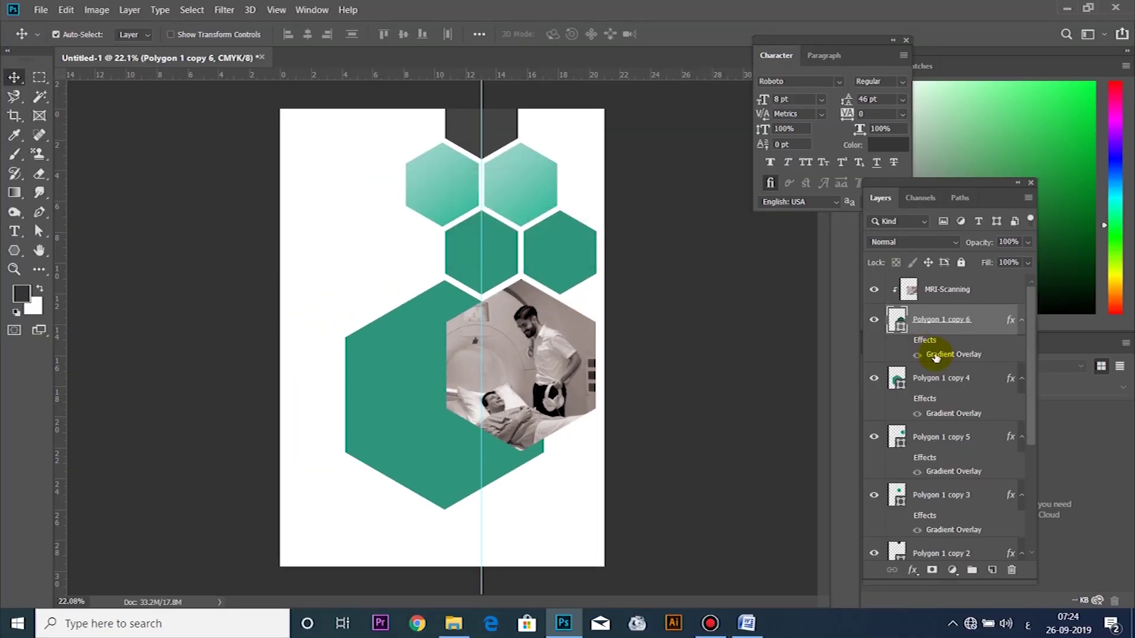
Step: Give the photo hexagon a white 46 px outside stroke, leaving its gradient overlay disabled
click(908, 343)
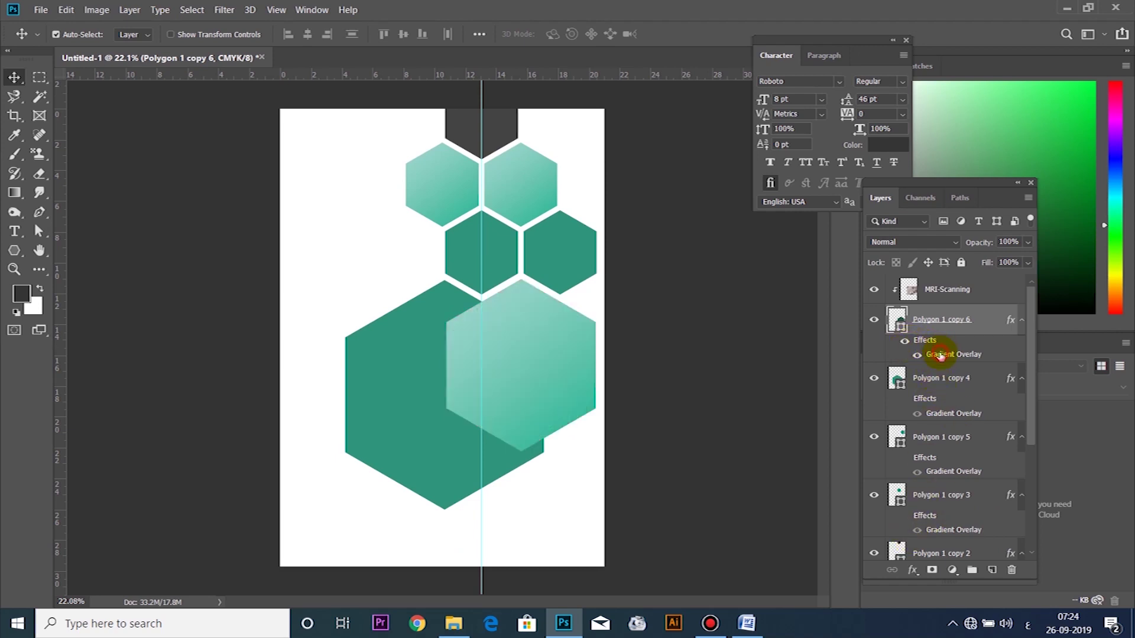
double_click(927, 357)
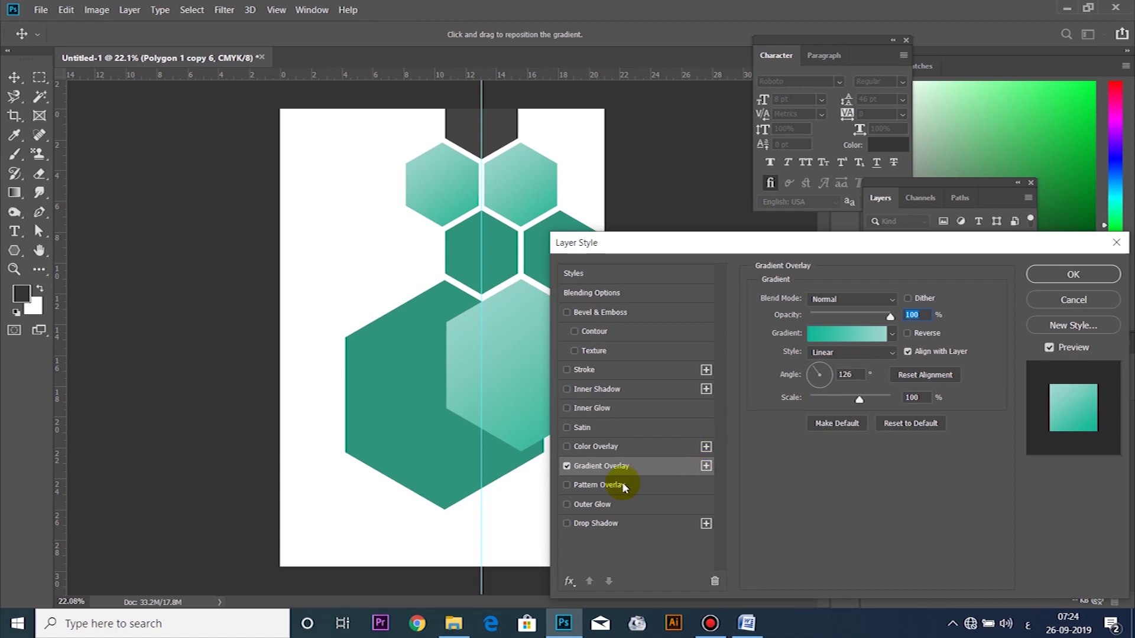
click(566, 466)
click(567, 370)
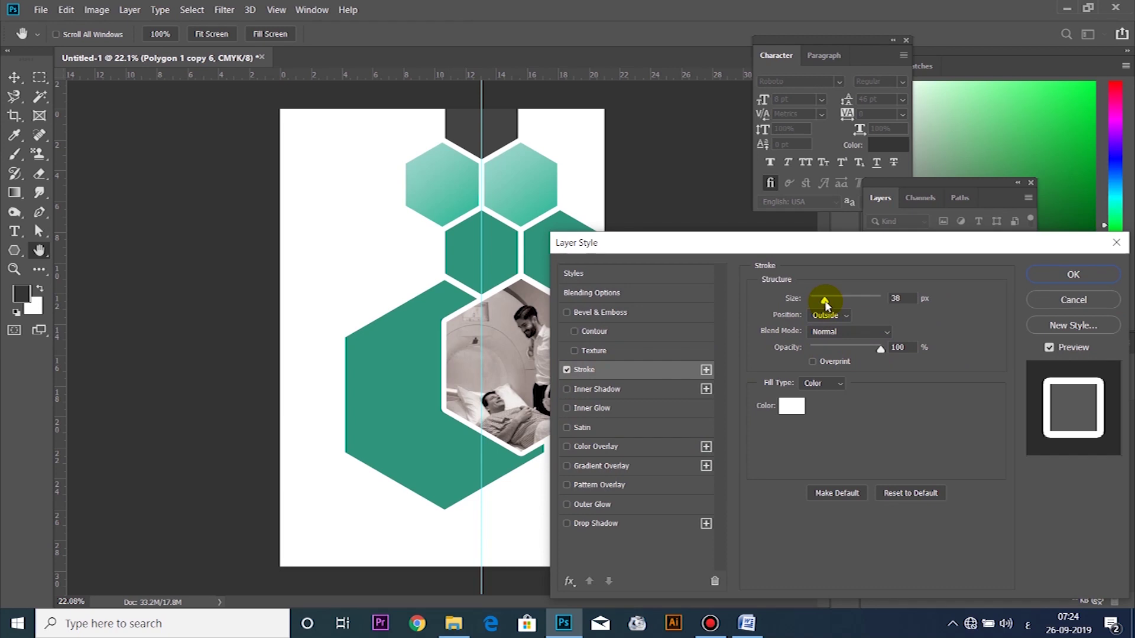
click(898, 299)
drag(825, 303, 827, 303)
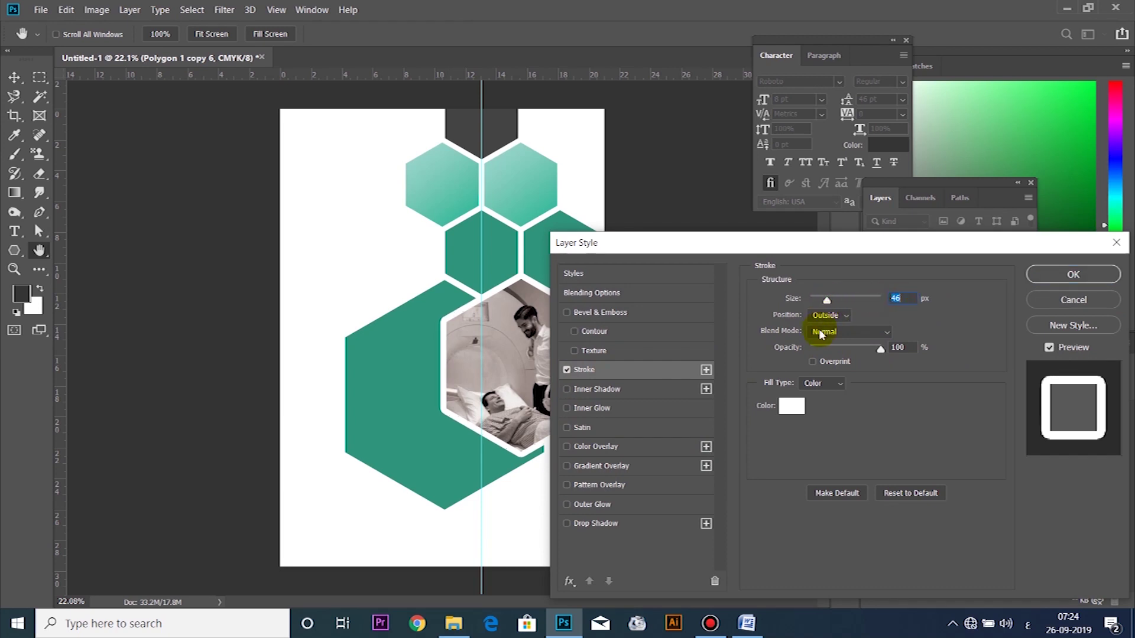
click(1073, 275)
Step: Duplicate the large teal hexagon and offset the copy slightly to the right of the original
scroll(499, 402, down, 2)
scroll(512, 430, up, 3)
key(alt+space)
click(431, 469)
scroll(437, 473, down, 2)
click(431, 471)
drag(431, 462, 453, 462)
Step: Recolour the duplicated large hexagon to the muted grey-green #90aca5
double_click(896, 395)
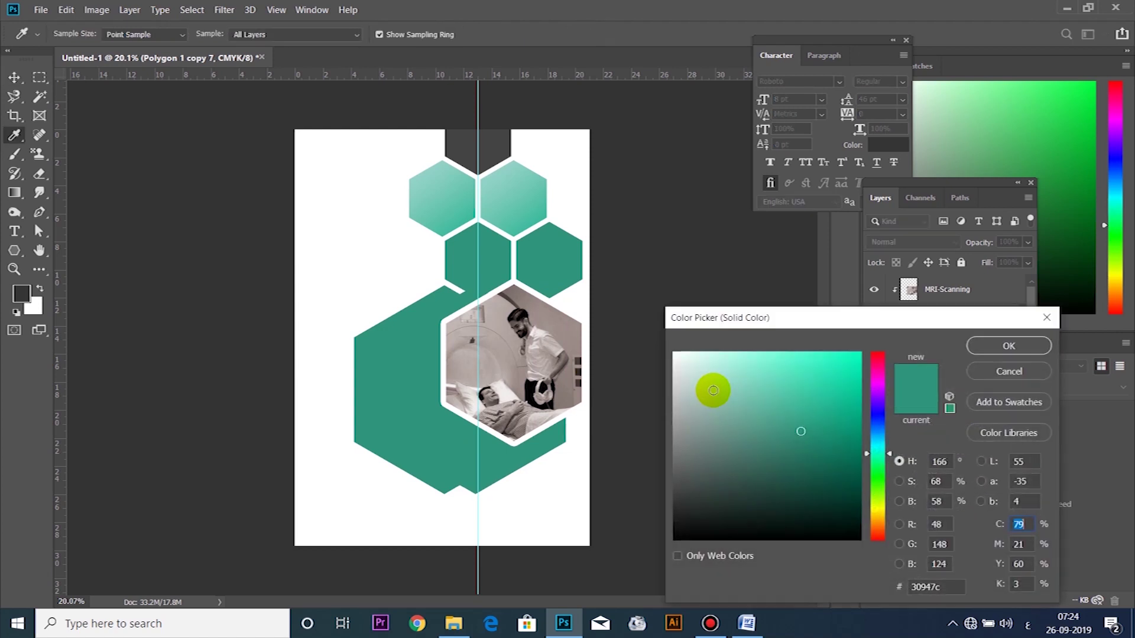
click(725, 422)
click(708, 408)
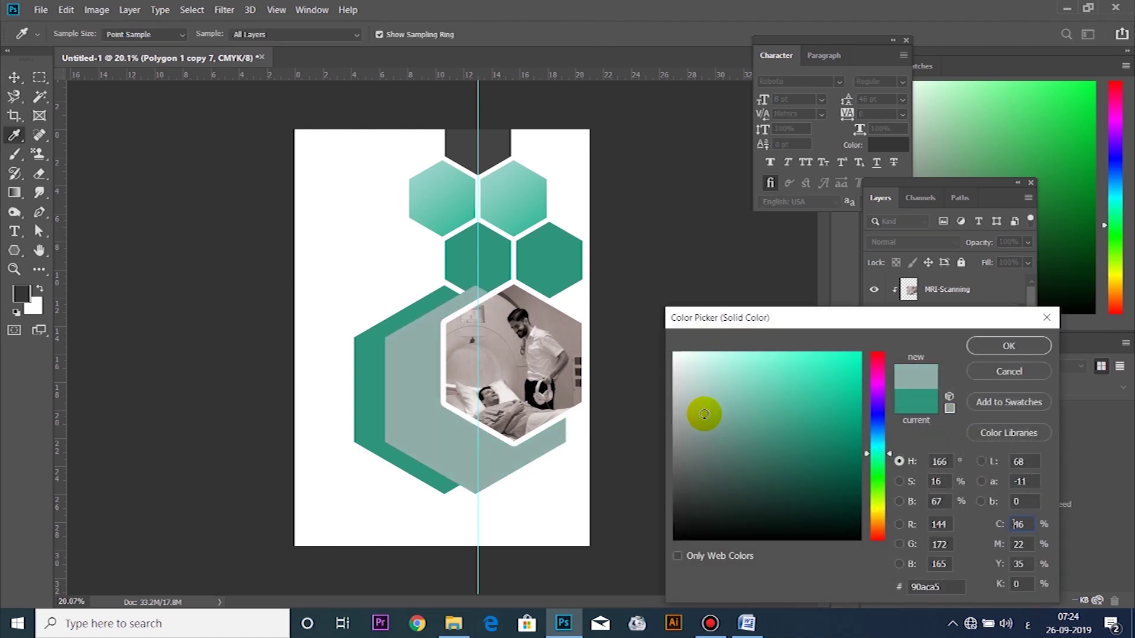
click(1008, 346)
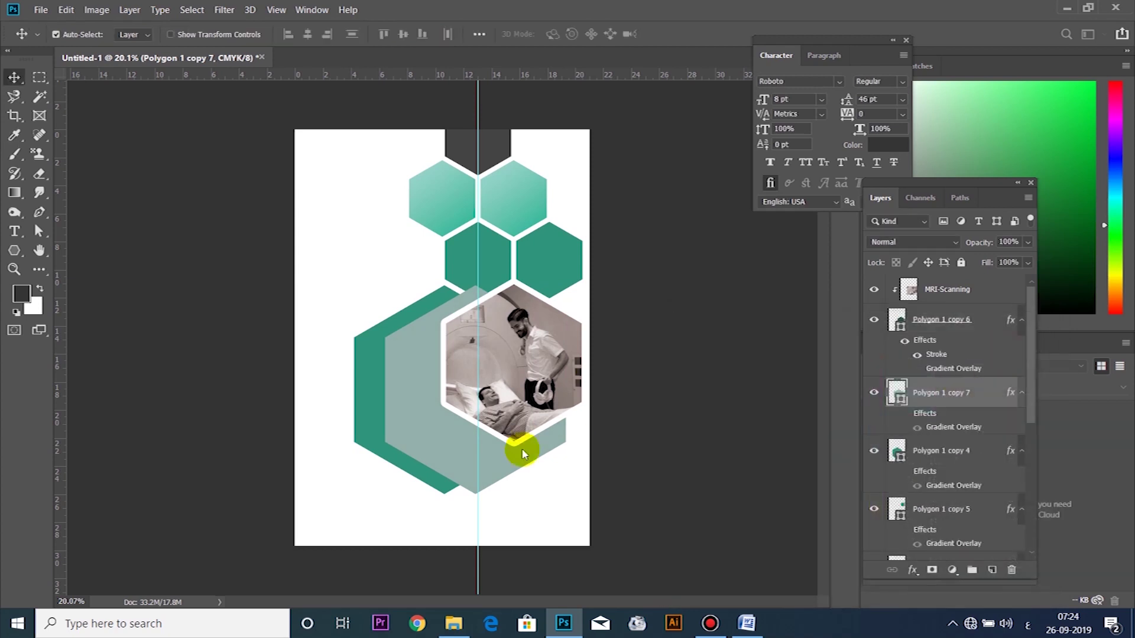
Step: Send the grey-green hexagon behind all other shapes, just above the background, and nudge it slightly up and to the right
drag(493, 471, 494, 471)
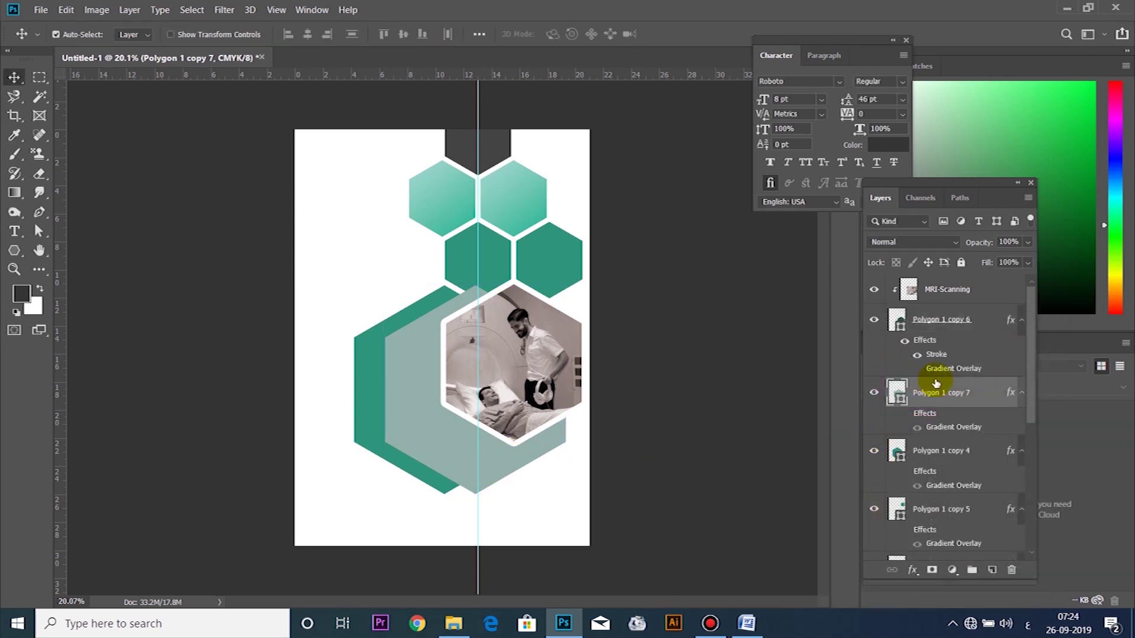
scroll(925, 465, down, 3)
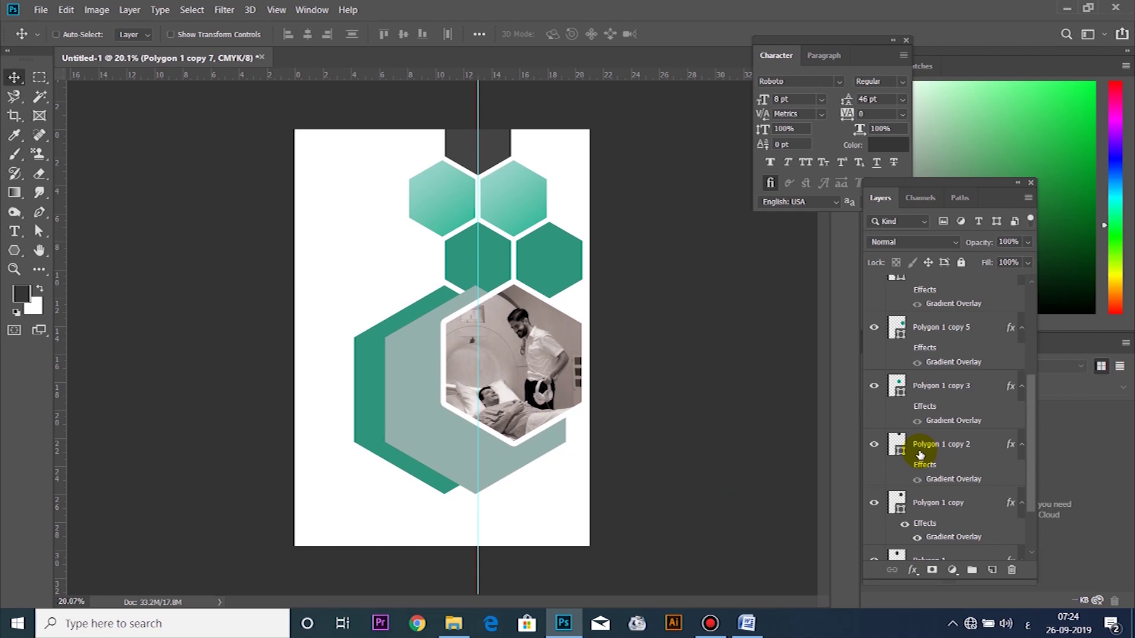
key(ctrl+shift+bracketleft)
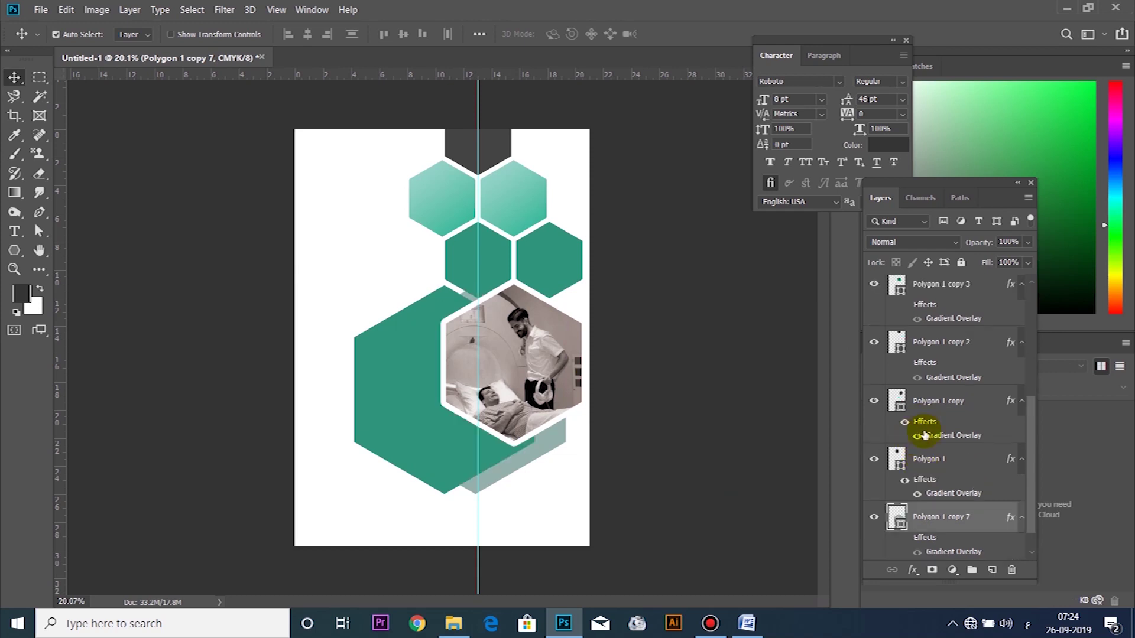
scroll(926, 436, down, 1)
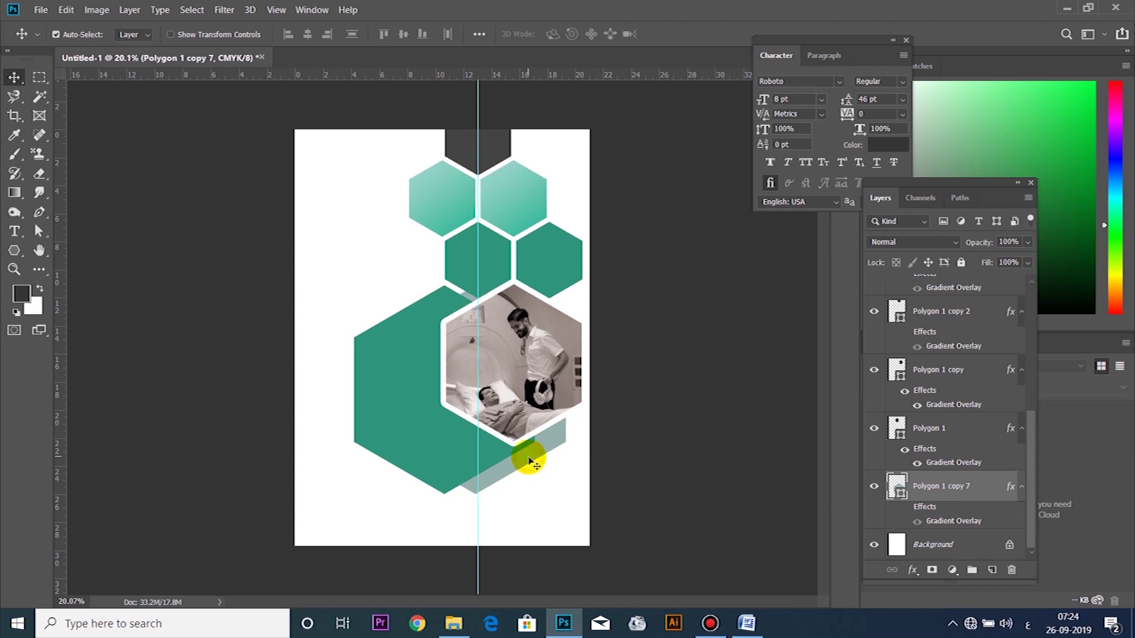
mouse_move(532, 466)
mouse_down()
mouse_move(528, 452)
mouse_move(534, 463)
mouse_up()
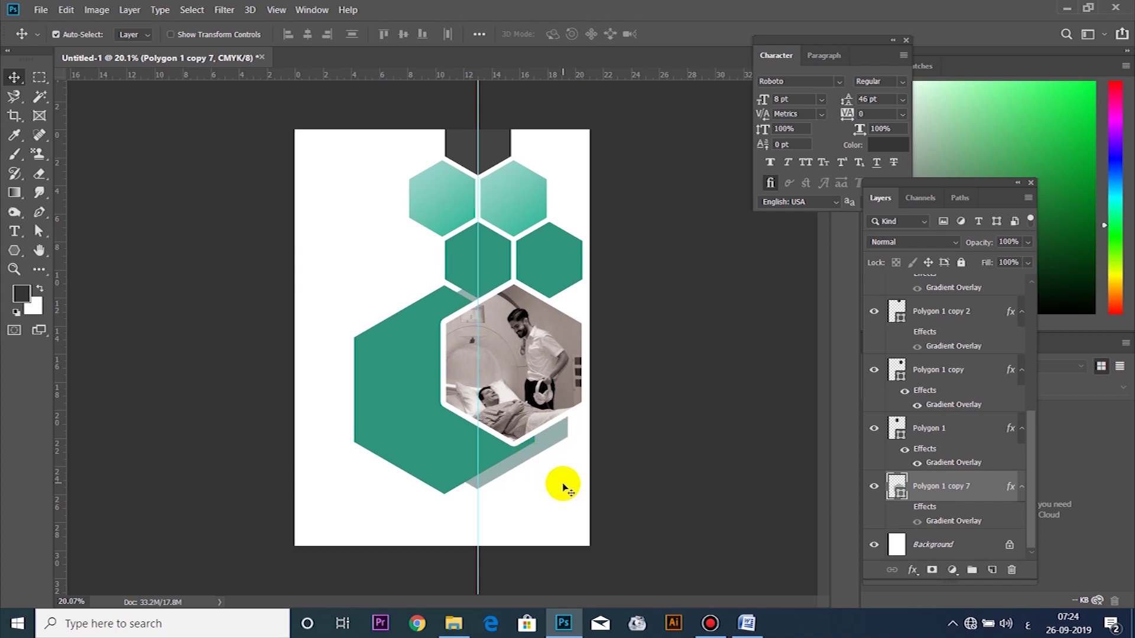
Step: Rasterize the grey-green hexagon layer and delete its upper part with a rectangular selection, keeping only the lower edge below the photo
key(ctrl+minus)
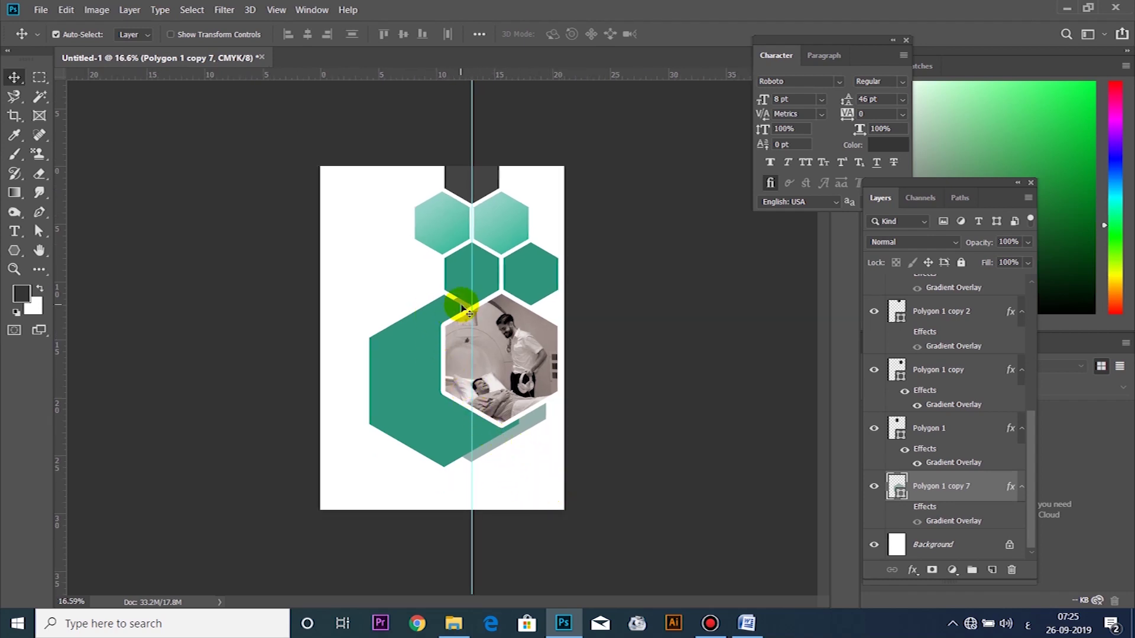
right_click(932, 489)
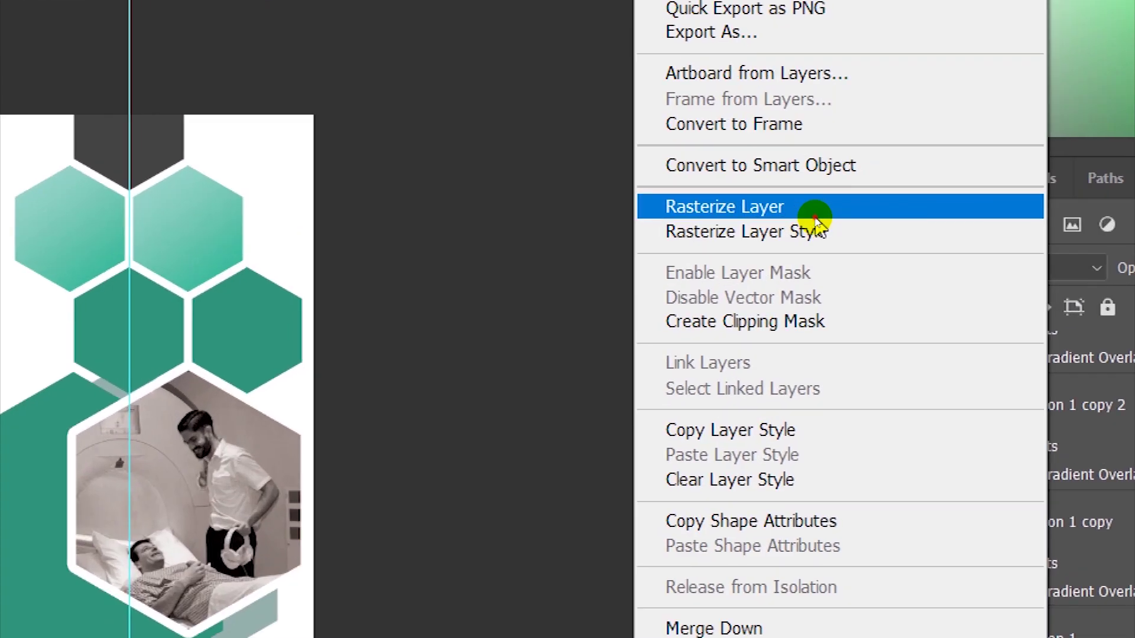
click(815, 215)
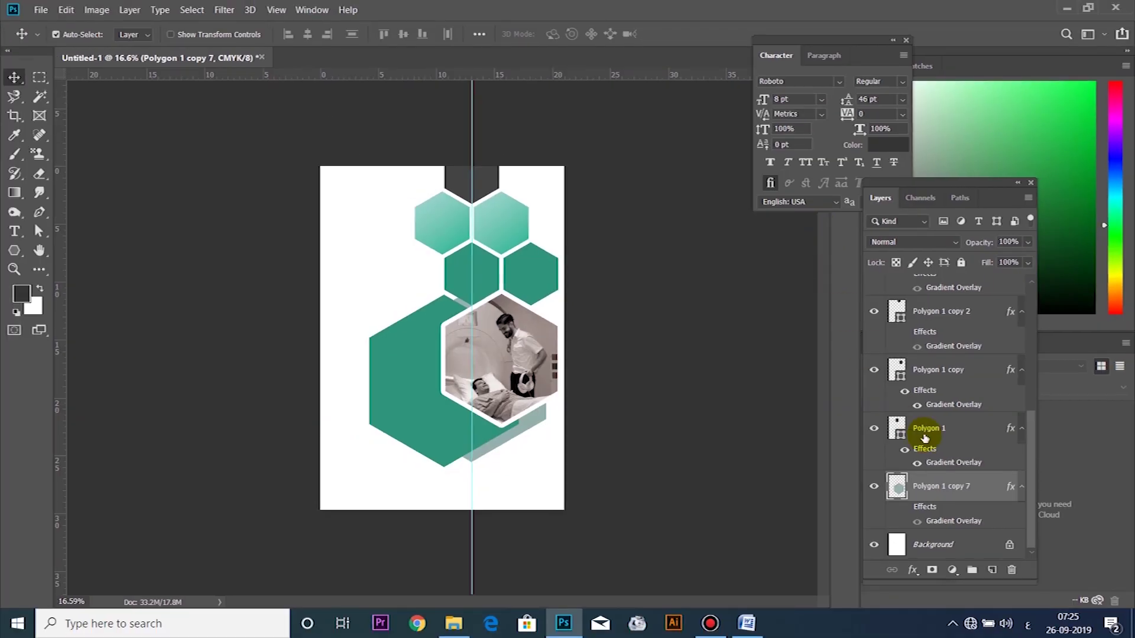
click(40, 77)
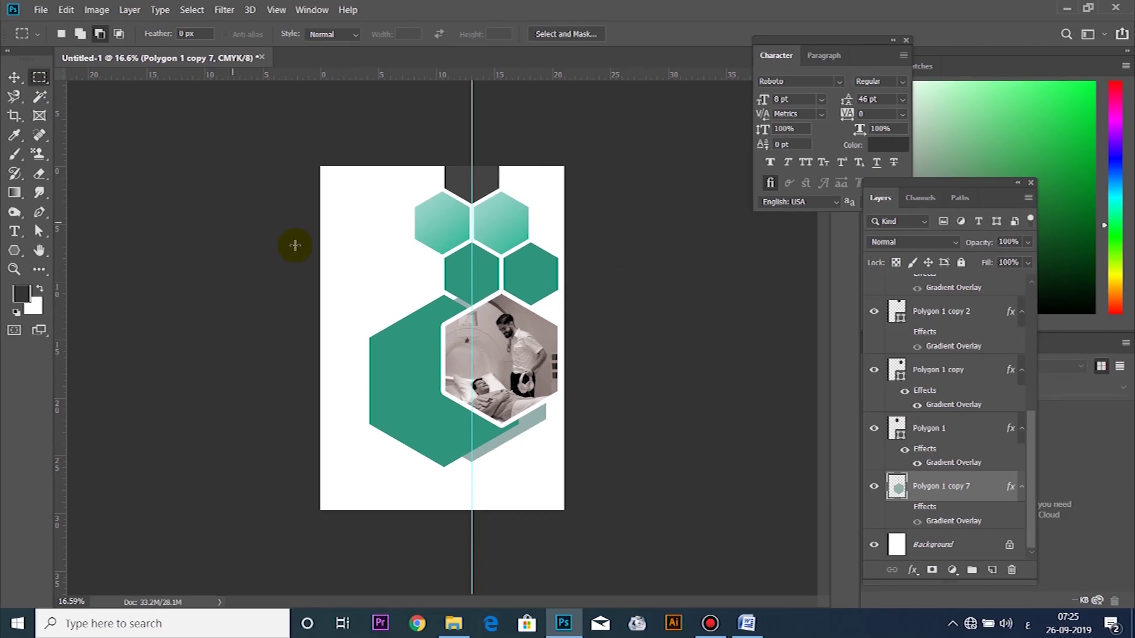
drag(406, 256, 613, 373)
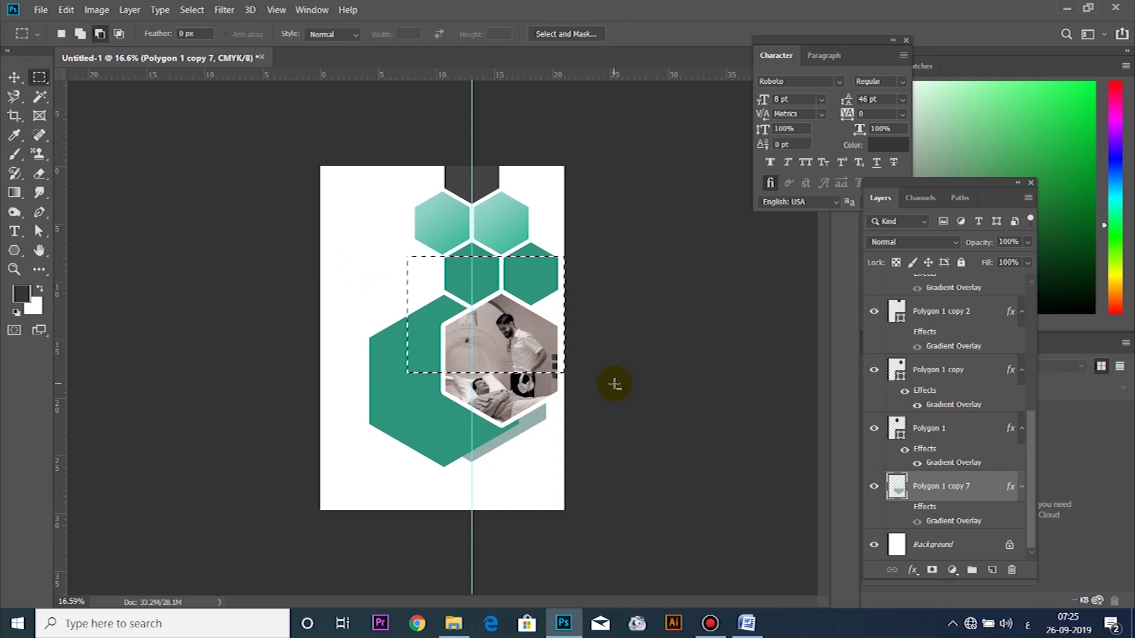
Step: Draw a dark grey rectangle about 1474 × 566 px from beyond the page's left edge to the photo hexagon and bring it to the front
scroll(614, 394, down, 2)
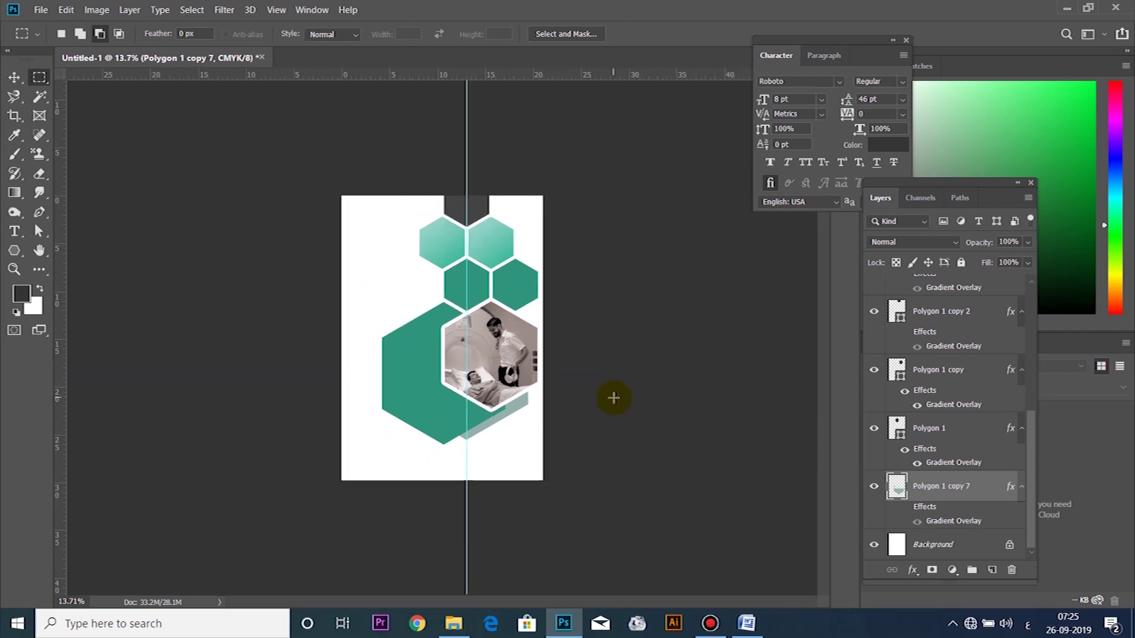
scroll(94, 155, up, 3)
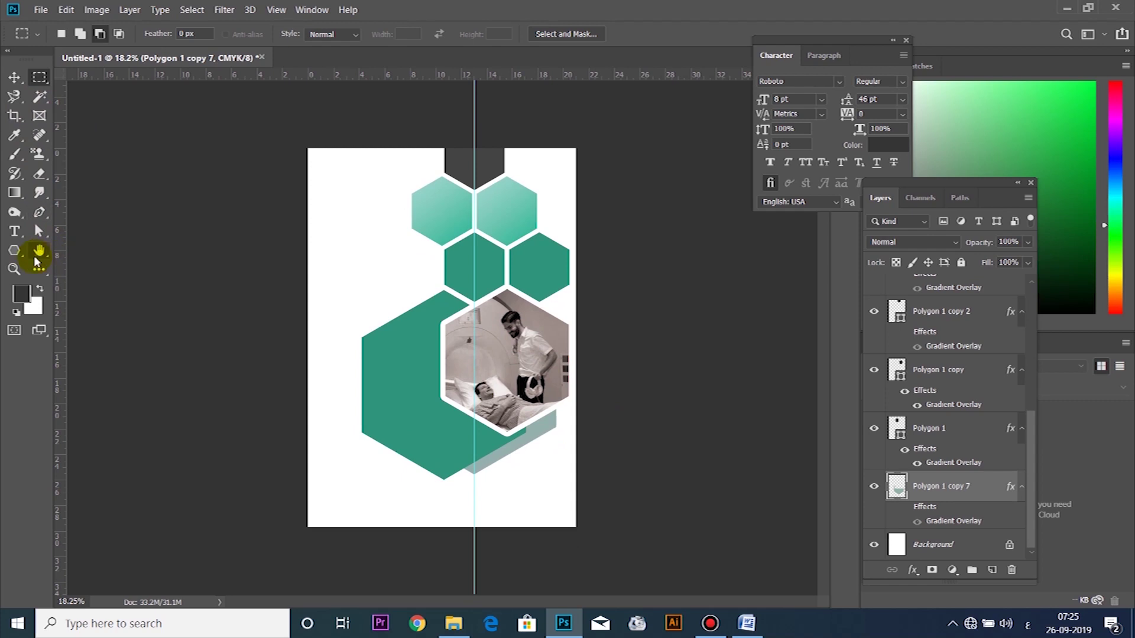
click(15, 253)
click(88, 248)
mouse_move(325, 347)
mouse_down()
mouse_move(408, 387)
mouse_move(375, 370)
mouse_move(451, 385)
mouse_move(444, 390)
mouse_up()
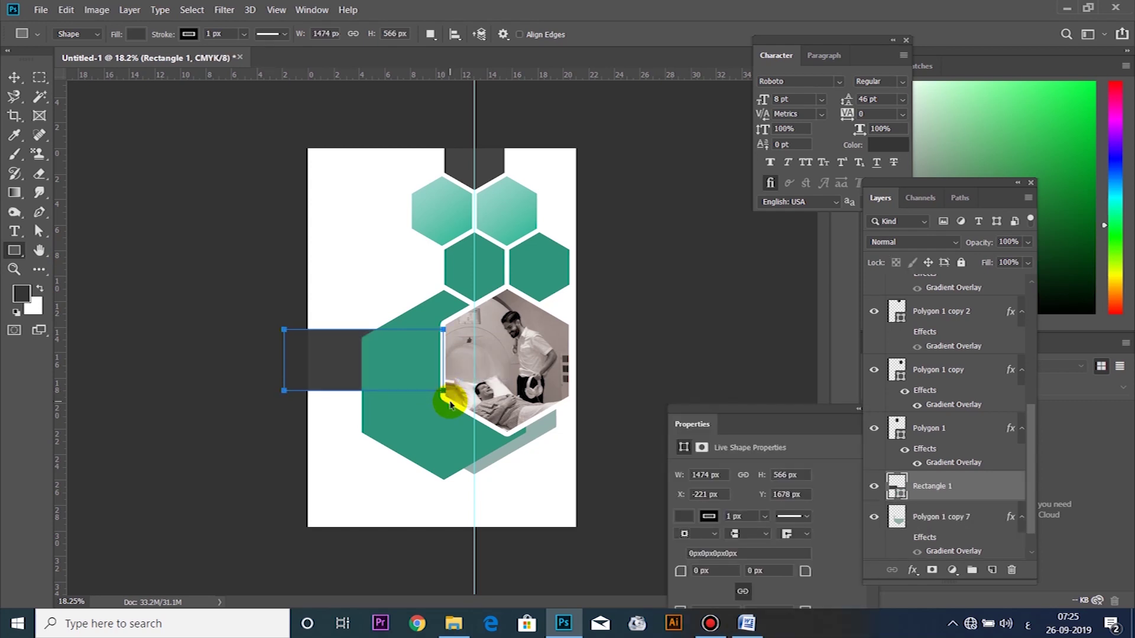
key(ctrl+shift+bracketright)
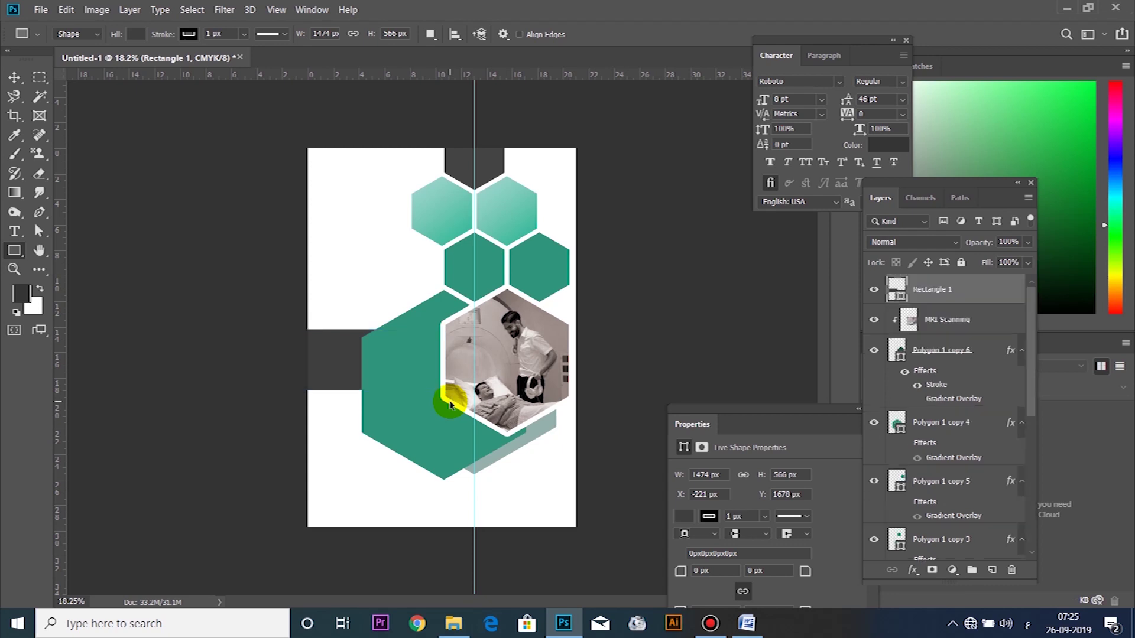
Step: Give the dark grey rectangle a white stroke about 42.89 px wide
scroll(420, 358, up, 1)
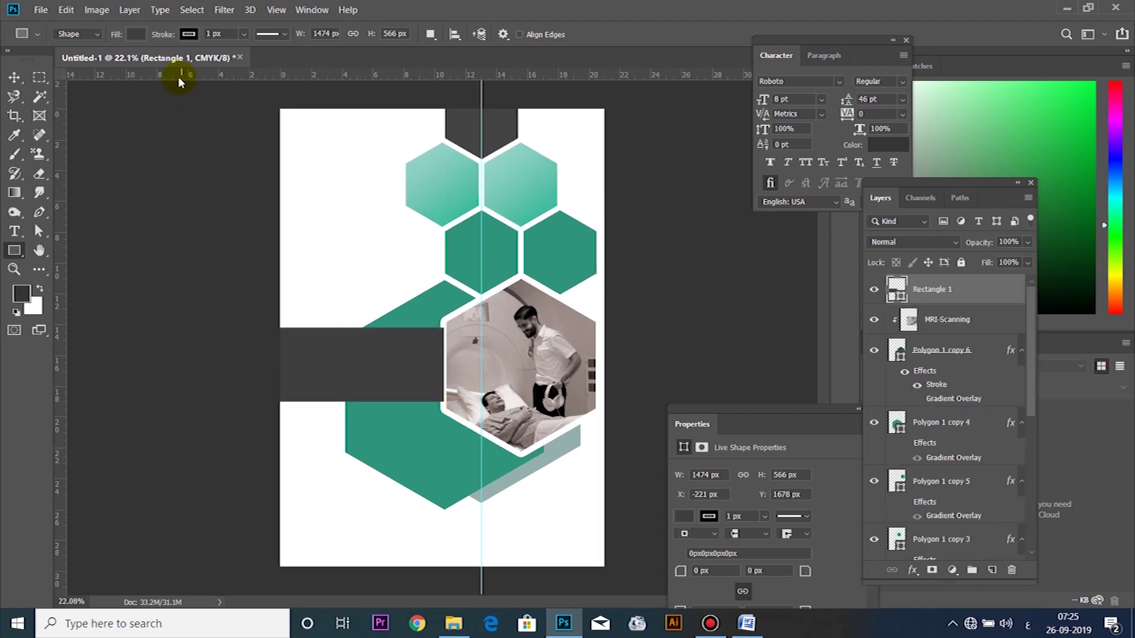
click(189, 35)
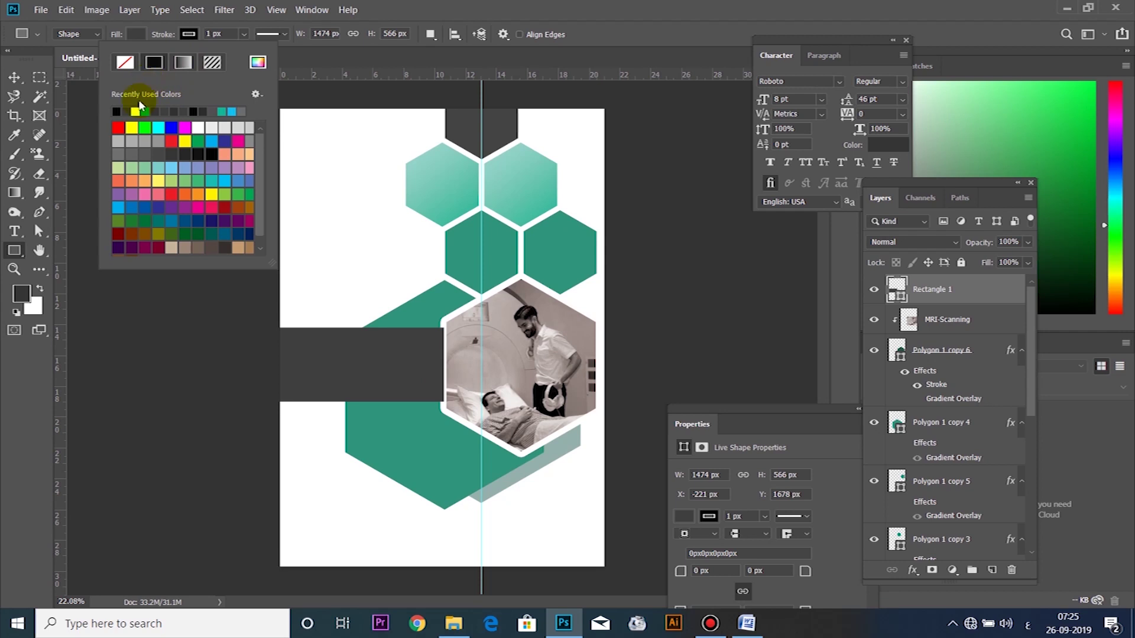
click(246, 35)
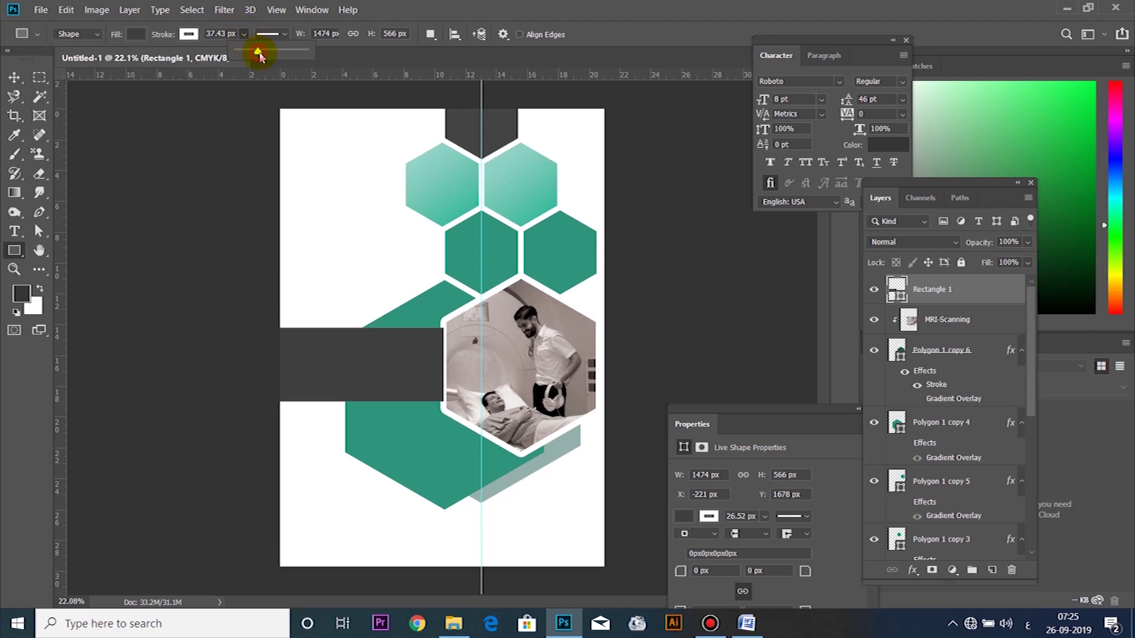
drag(277, 51, 261, 55)
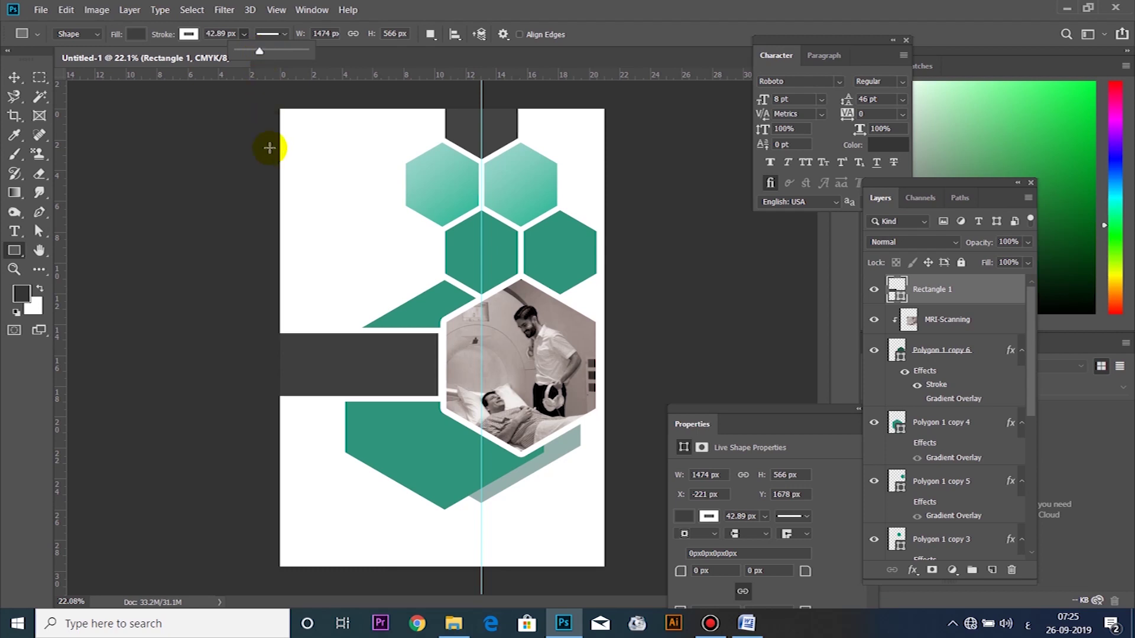
Step: Select all the artwork layers and scale them down slightly together
click(16, 78)
key(ctrl+minus)
key(ctrl+t)
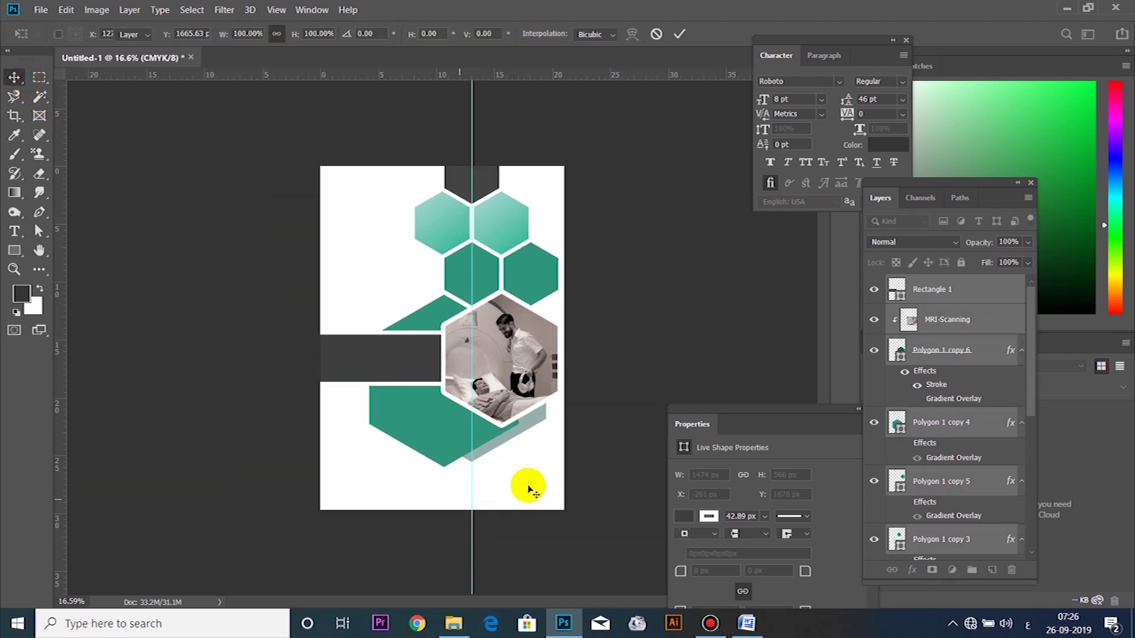
key(Escape)
key(alt+ctrl+a)
key(ctrl+t)
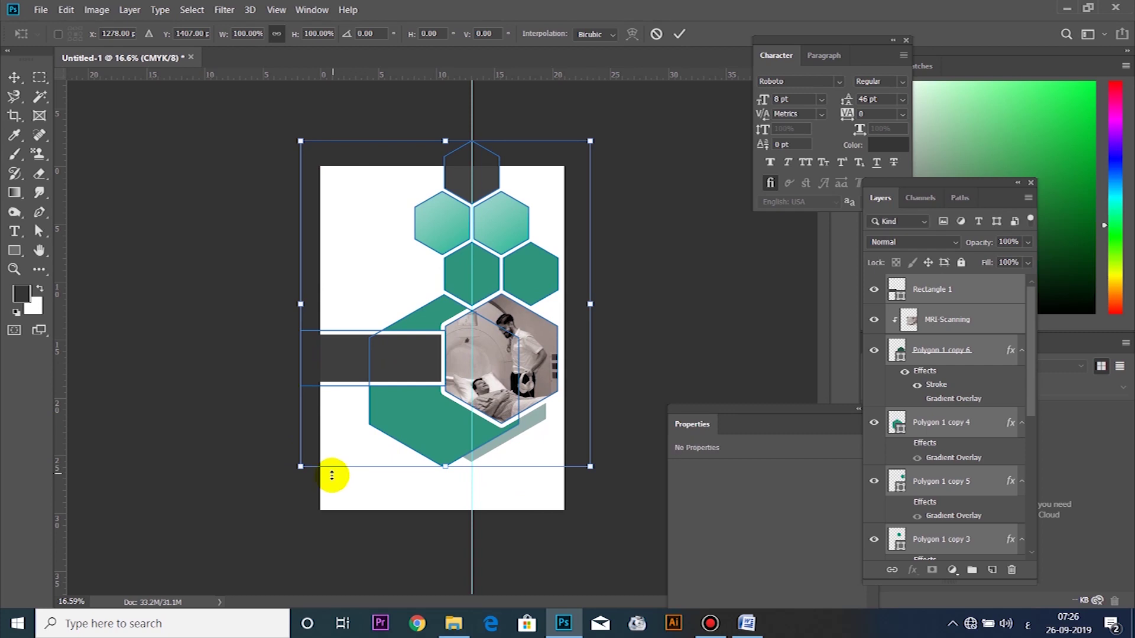
drag(300, 465, 305, 454)
key(Return)
Step: Preview the page layout in the full-screen modes and return to the standard view
key(f)
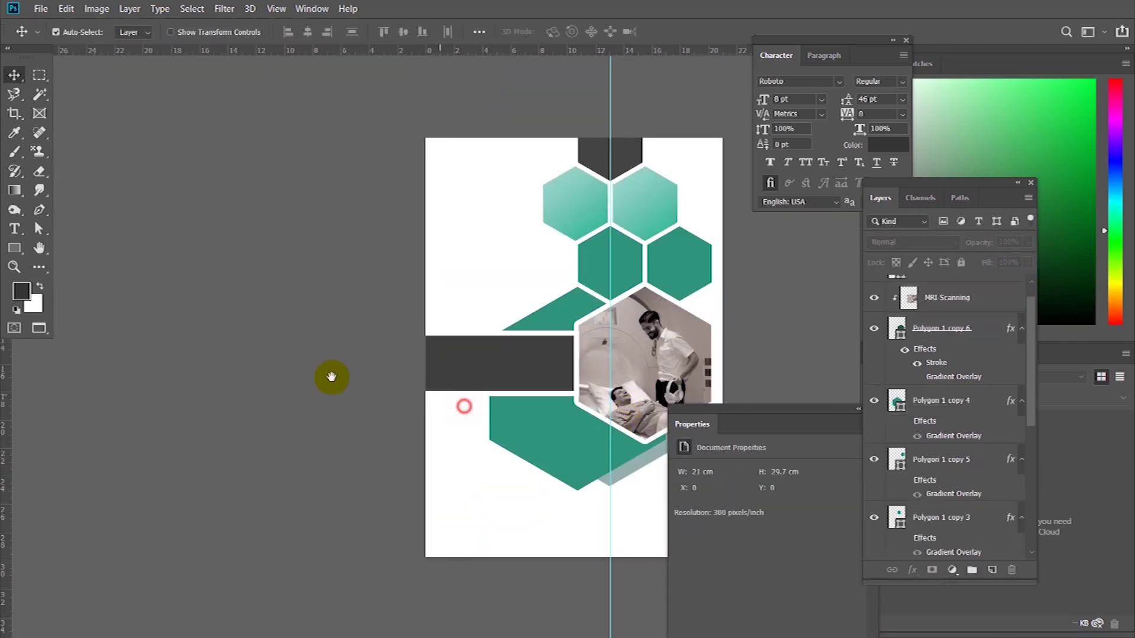
drag(331, 377, 309, 359)
key(f)
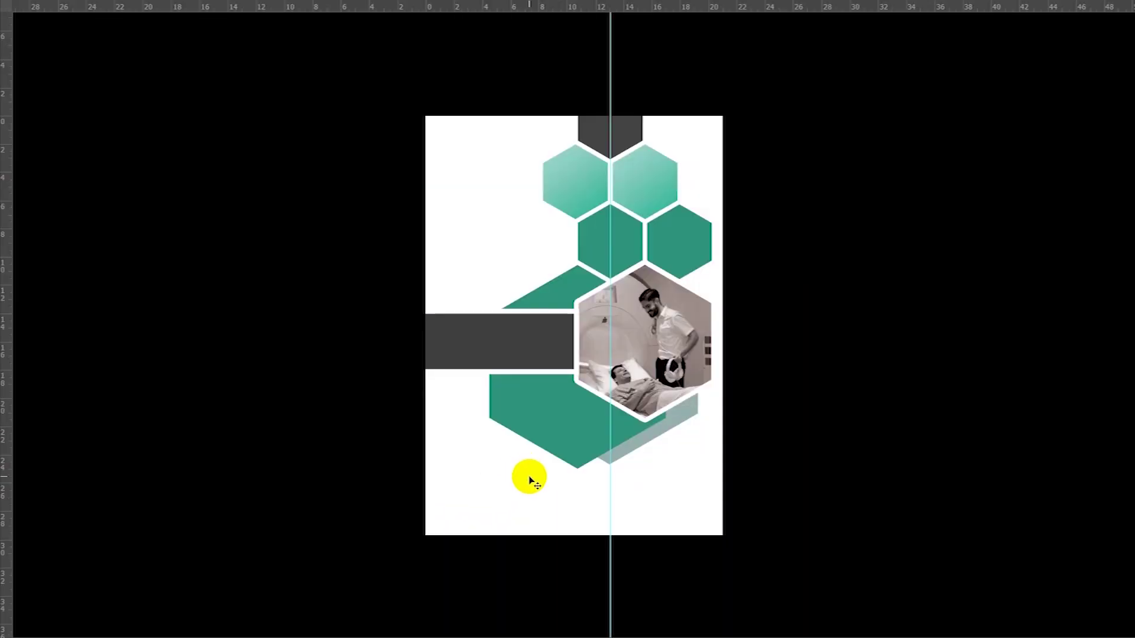
key(f)
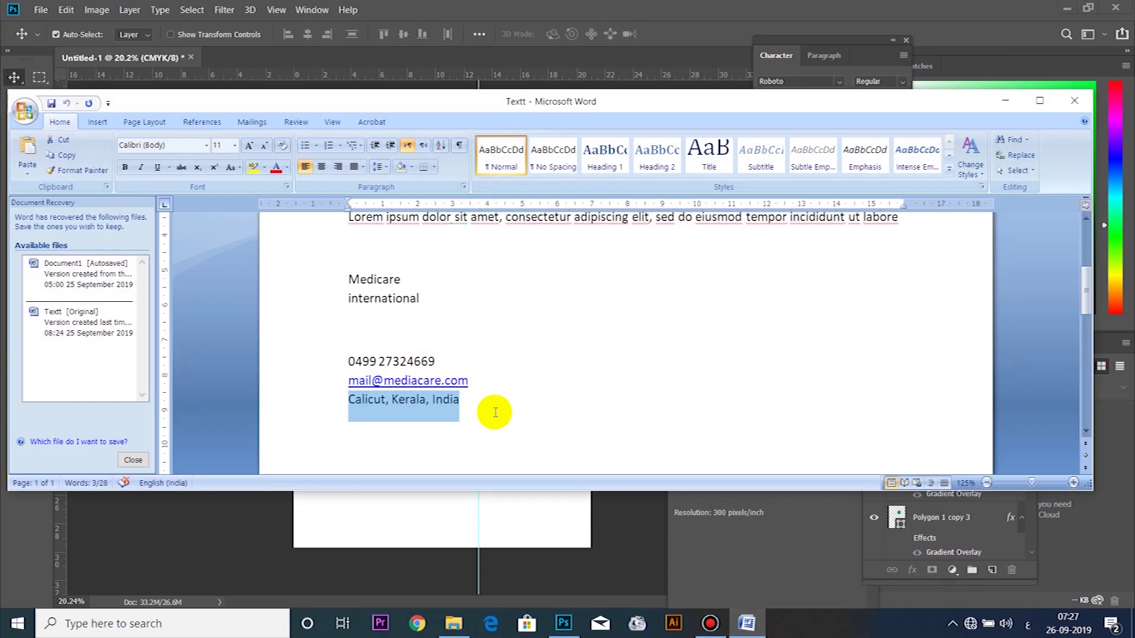
Step: Copy the heading HEALTCARE WITH TECHNOLOGY from the Word document and place it as text in Photoshop beside the hexagons
scroll(496, 412, up, 4)
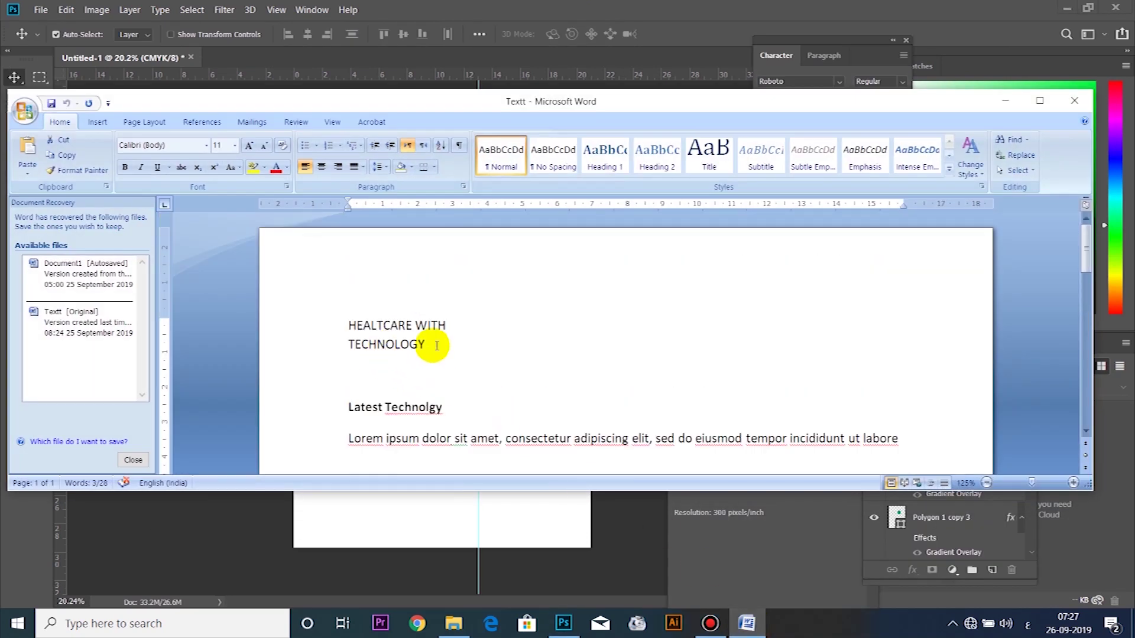
drag(445, 343, 355, 324)
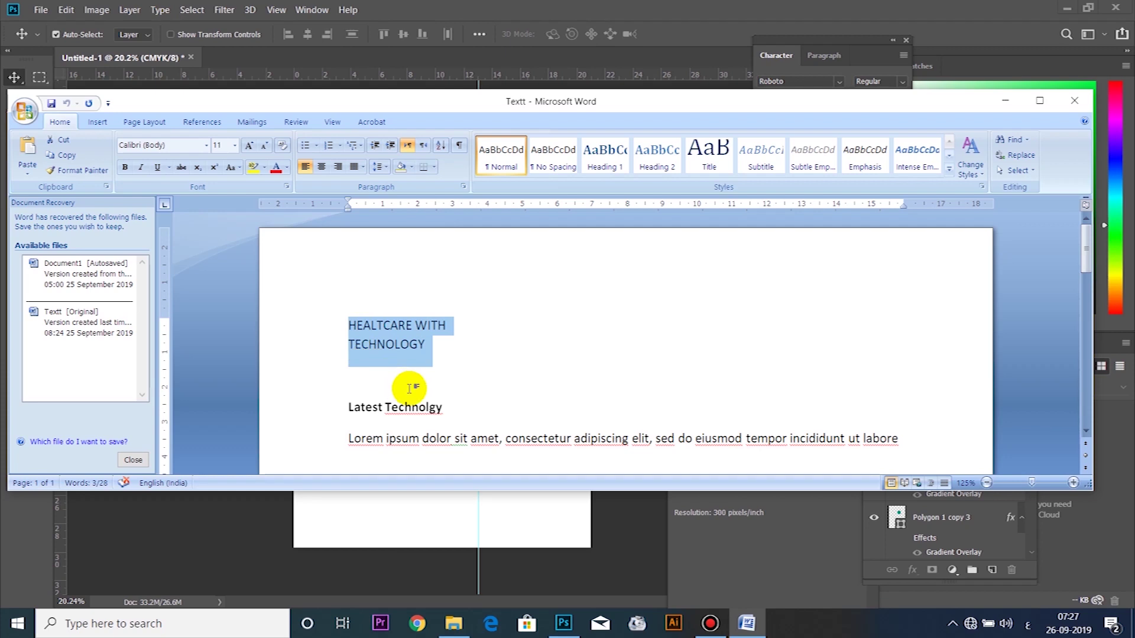
click(563, 624)
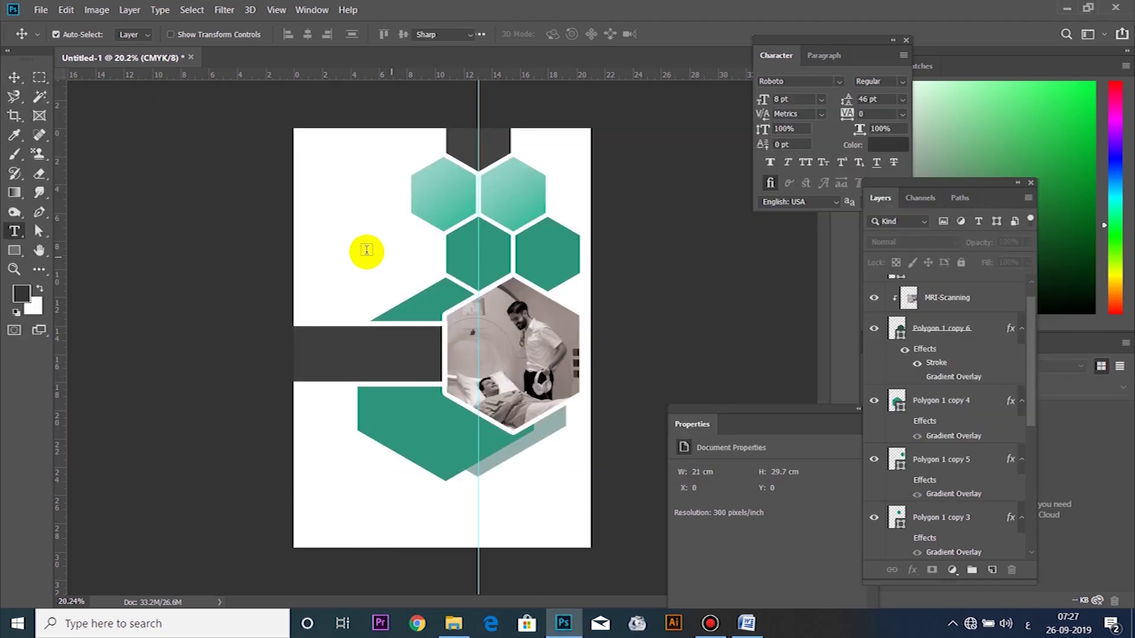
key(t)
click(340, 247)
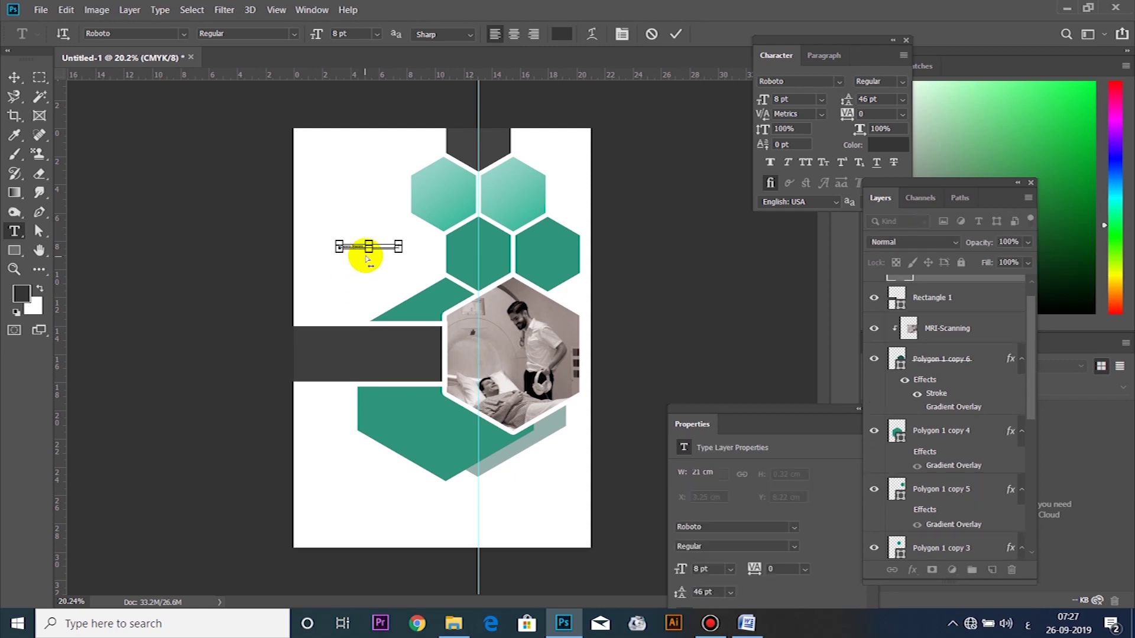
Step: Break the heading onto two lines after WITH and set it to 24 pt with Auto leading
drag(308, 37, 323, 39)
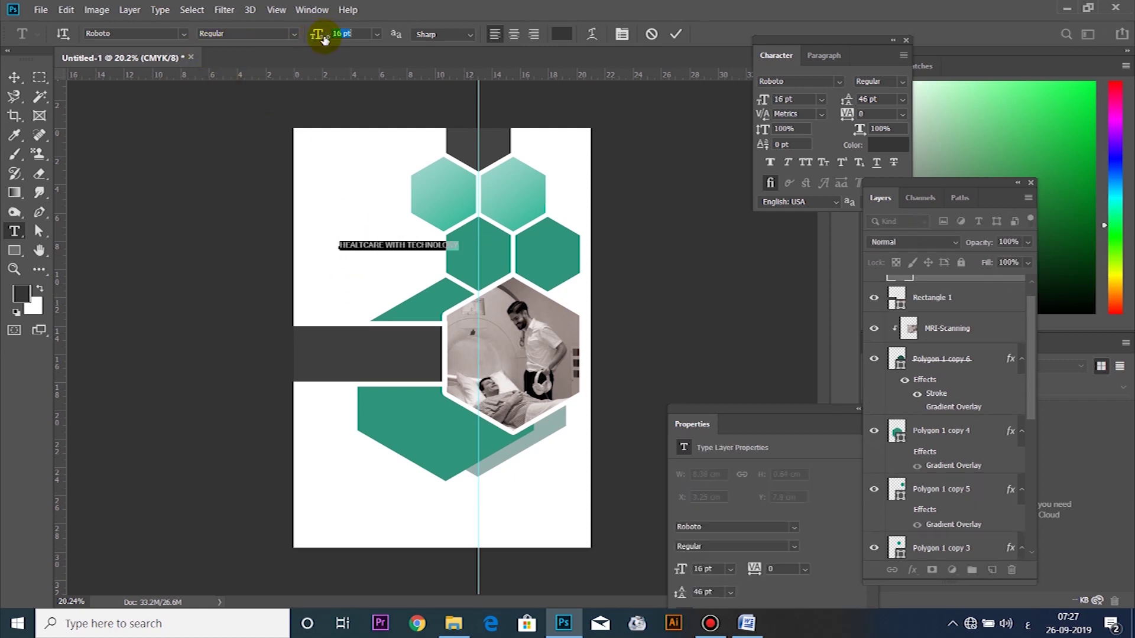
click(413, 245)
key(Return)
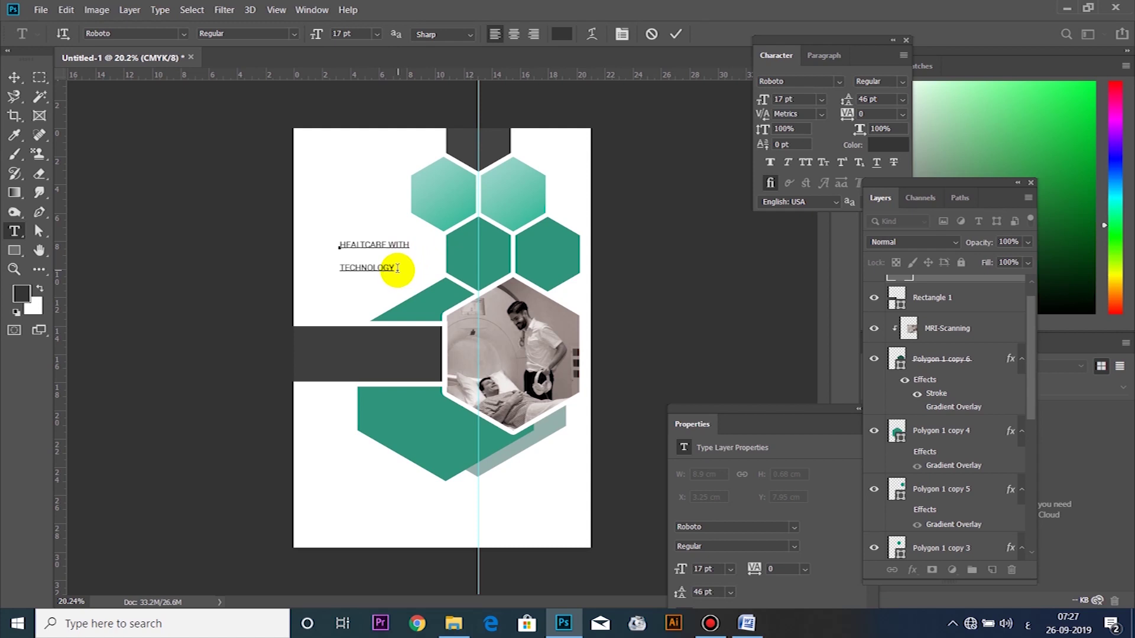
key(ctrl+a)
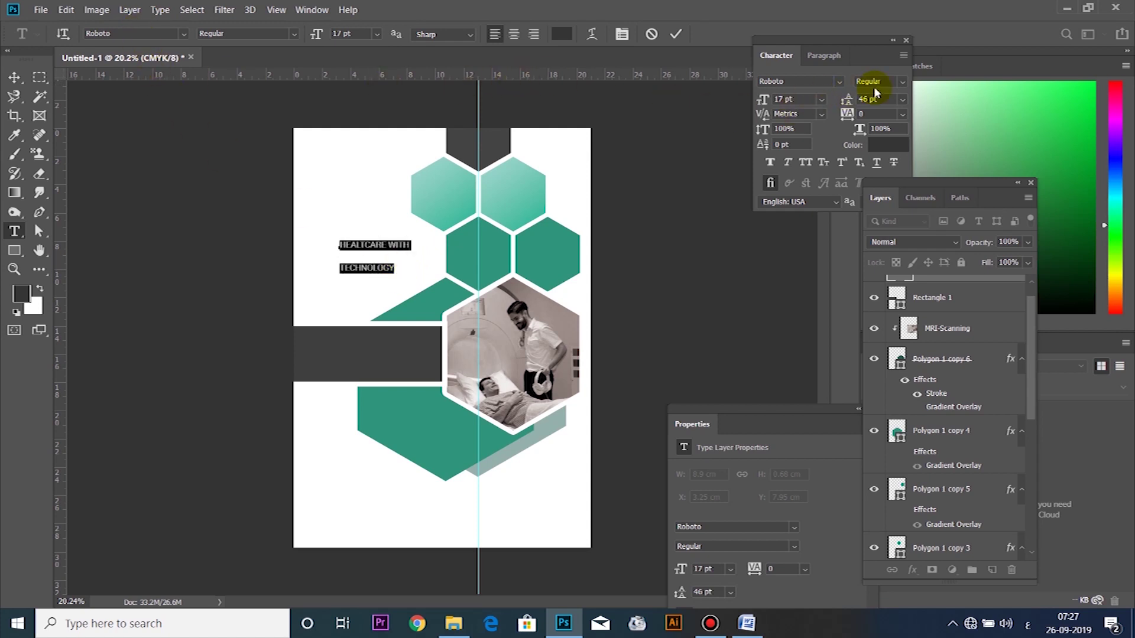
key(ctrl+z)
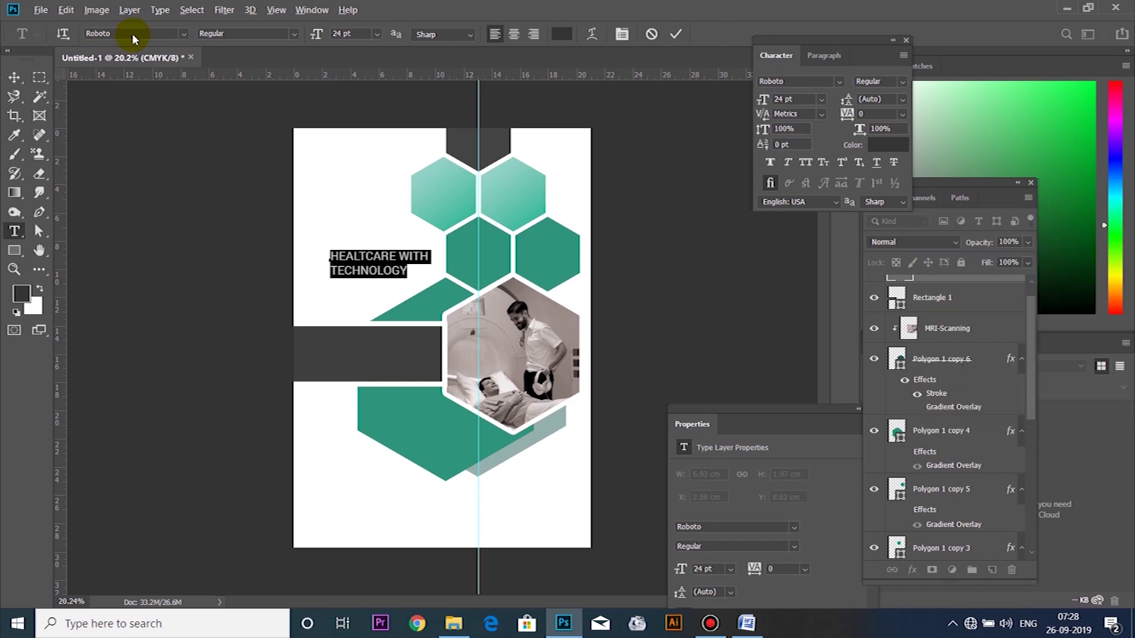
Step: Change the heading's font to Gotham in the Bold style
click(133, 33)
text(go)
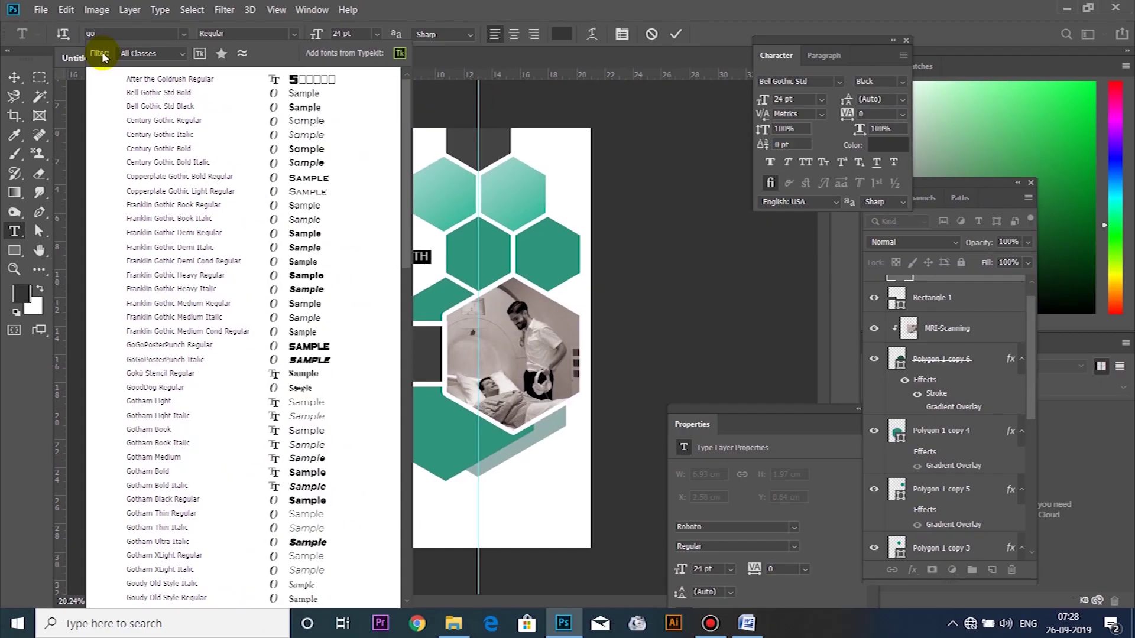
text(lth)
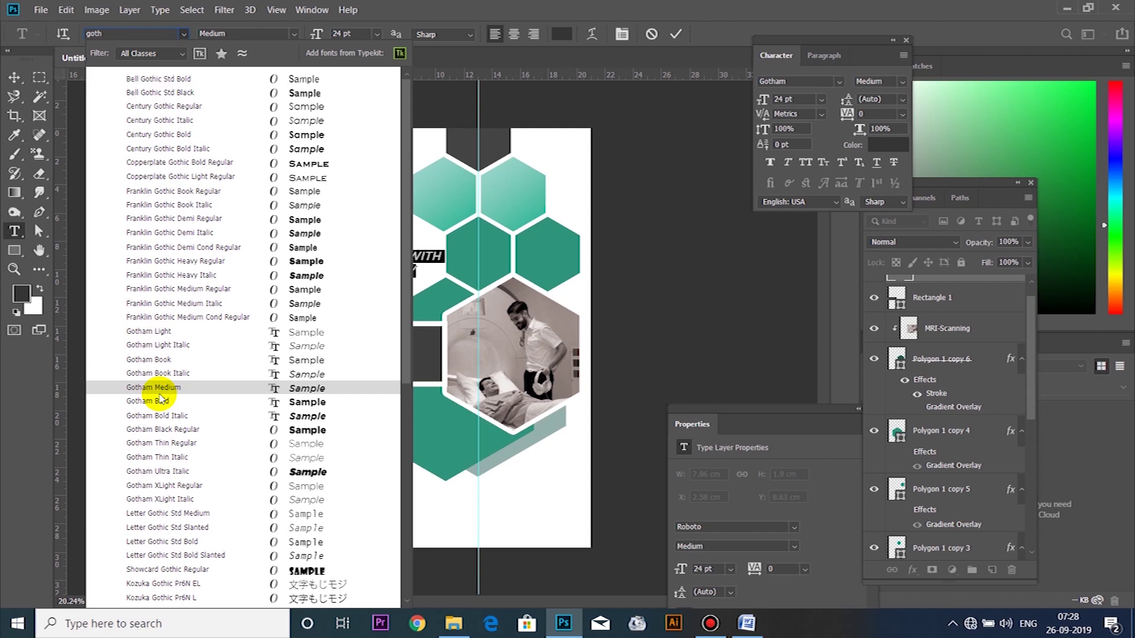
click(159, 393)
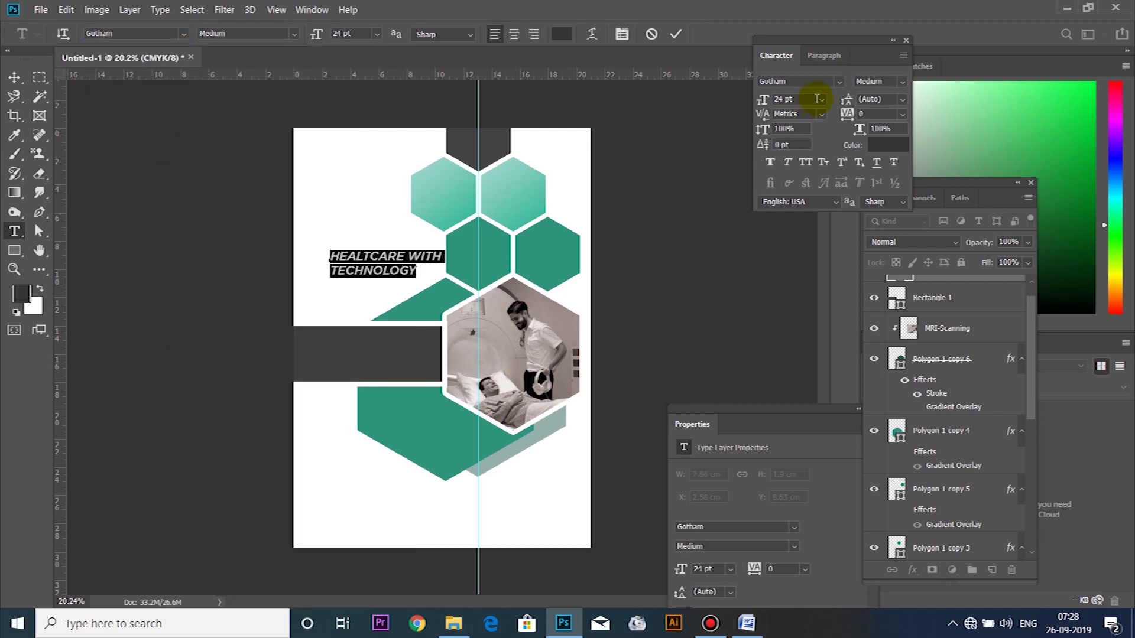
click(903, 83)
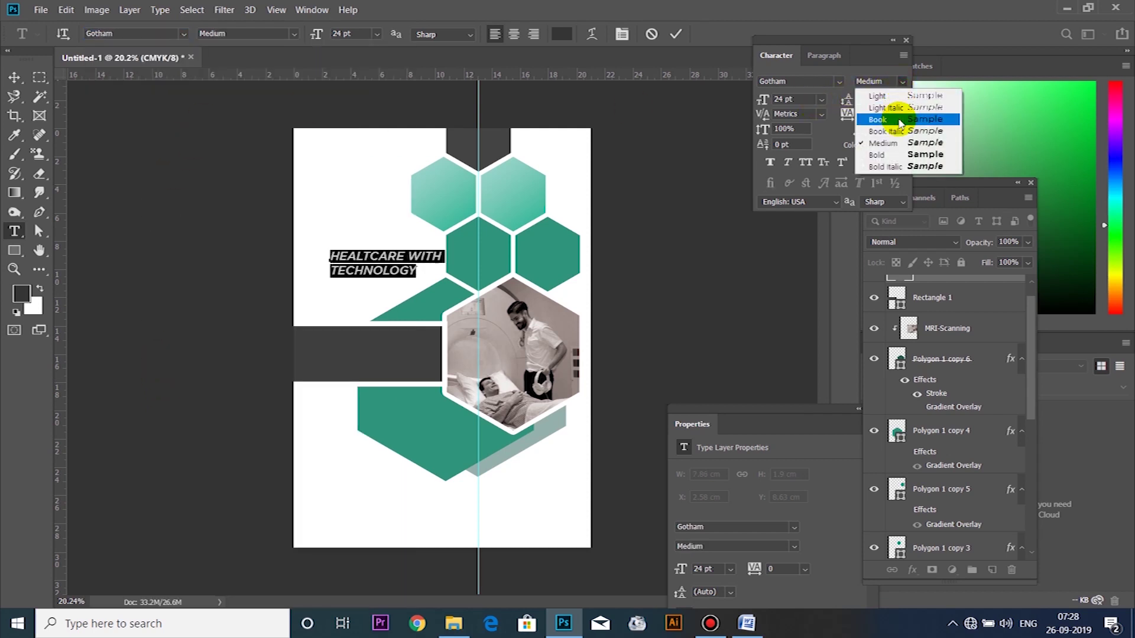
click(891, 157)
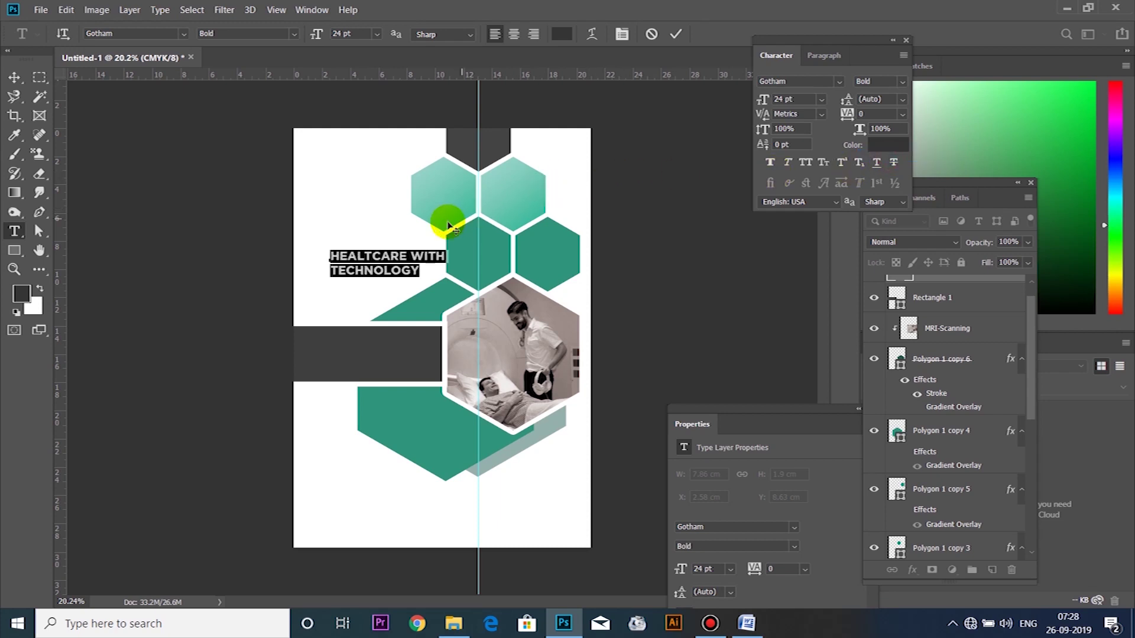
click(408, 257)
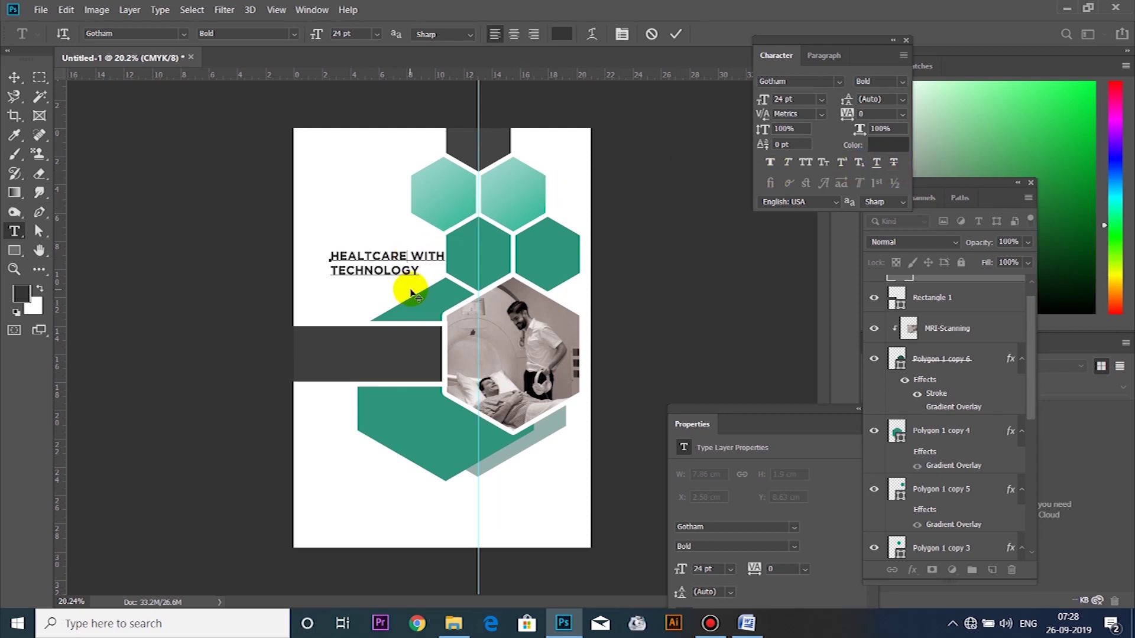
Step: Commit the heading text and move it slightly left, clear of the teal hexagons
key(ctrl+Return)
key(v)
mouse_move(430, 245)
mouse_down()
mouse_move(406, 262)
mouse_move(354, 261)
mouse_move(436, 257)
mouse_up()
Step: Set the heading's word WITH to Gotham Book at 15 pt and nudge the whole heading slightly right
key(t)
click(881, 81)
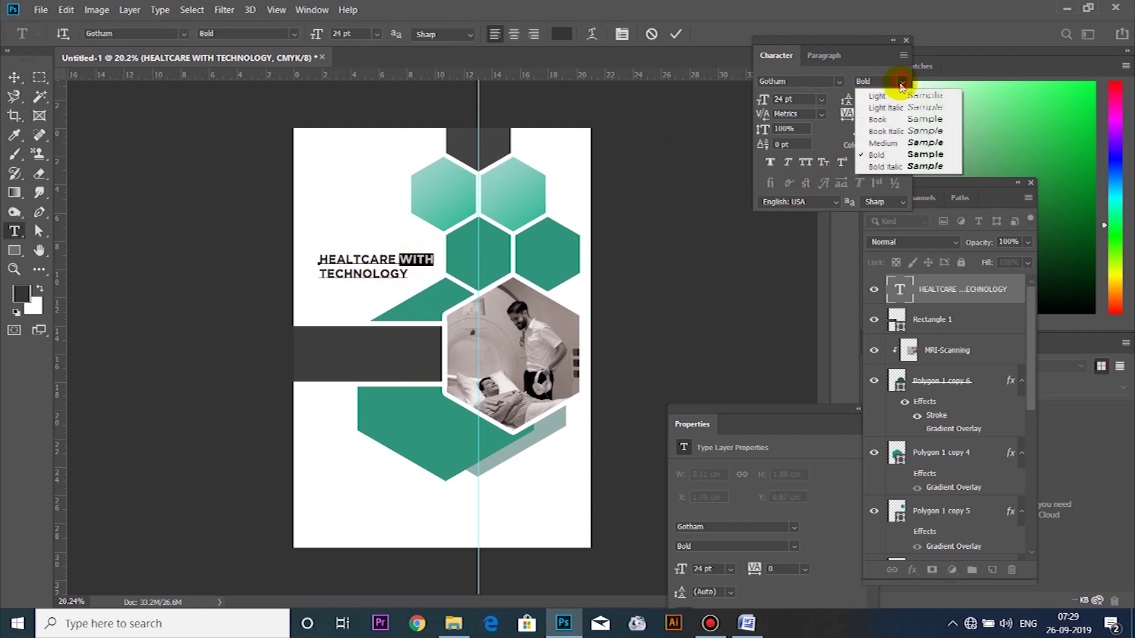
click(888, 120)
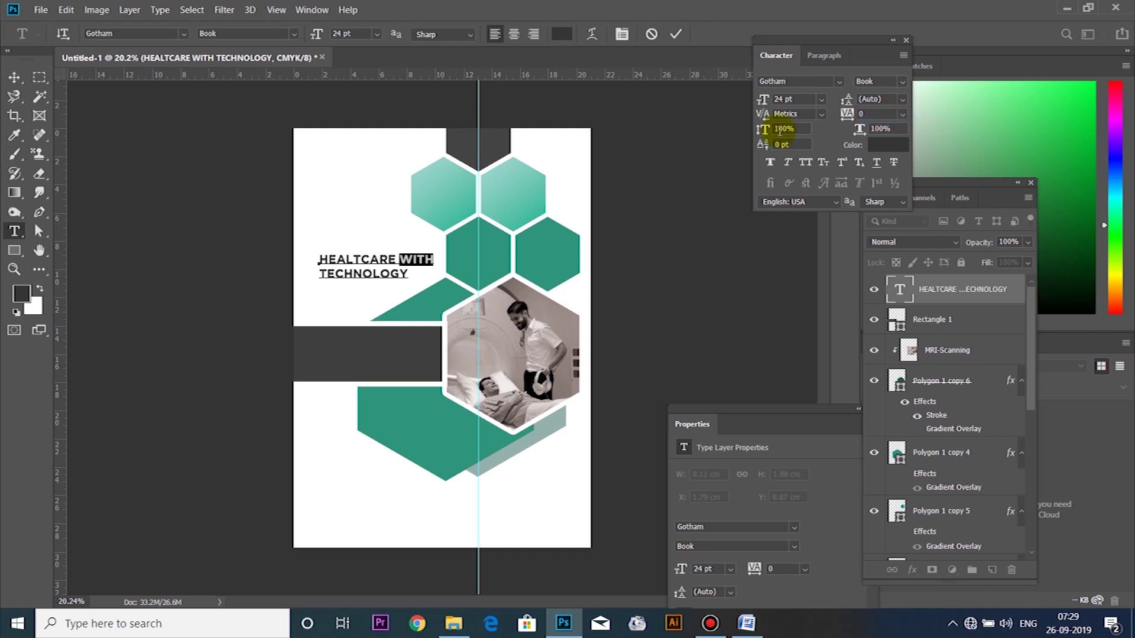
drag(316, 35, 303, 38)
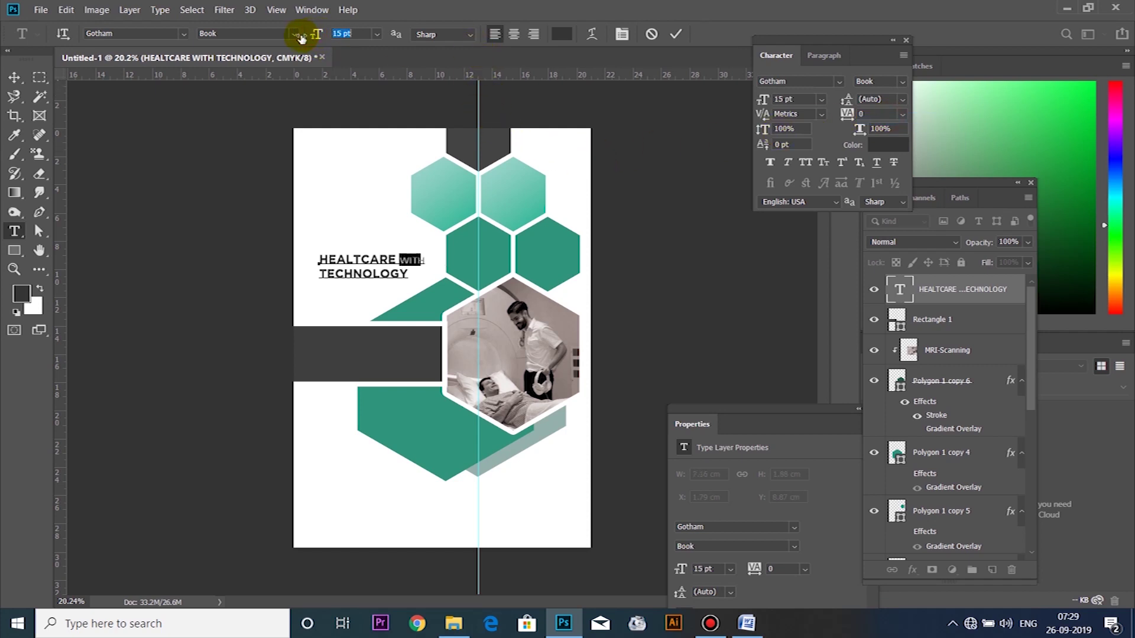
key(ctrl+Return)
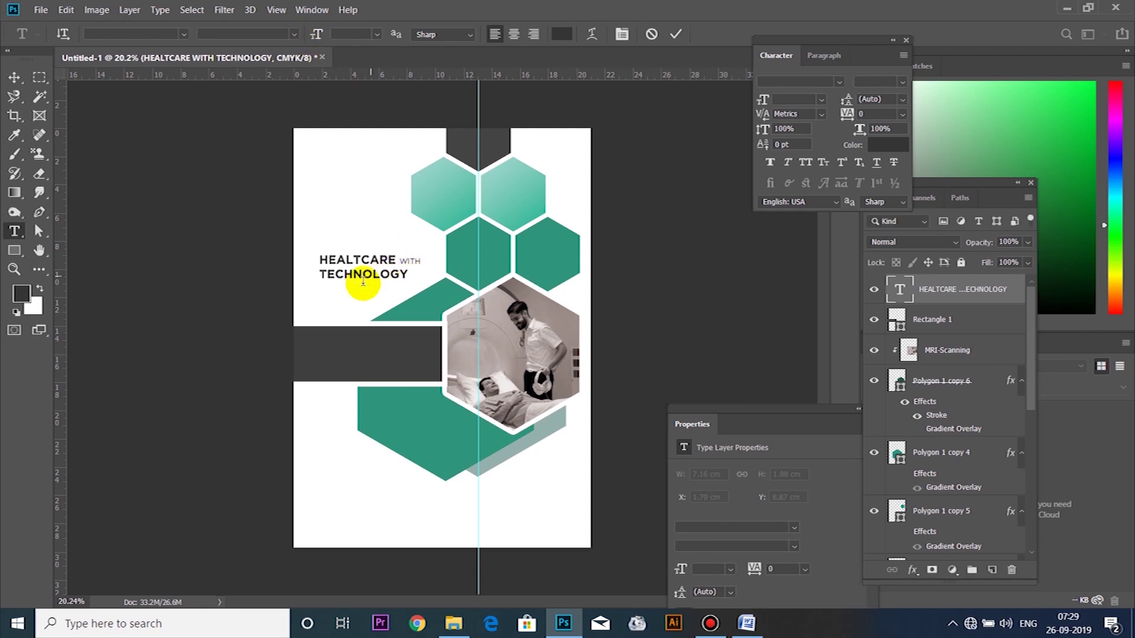
drag(375, 267, 383, 263)
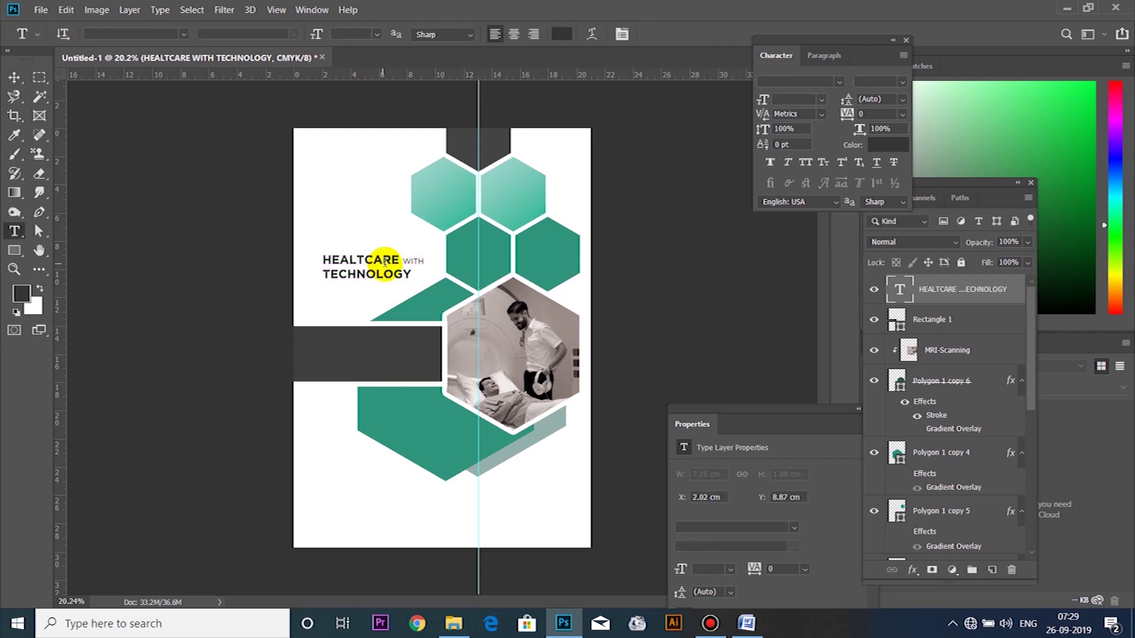
Step: Recolour the heading words HEALTCARE and TECHNOLOGY with the teal #2f947c sampled from a hexagon
click(319, 251)
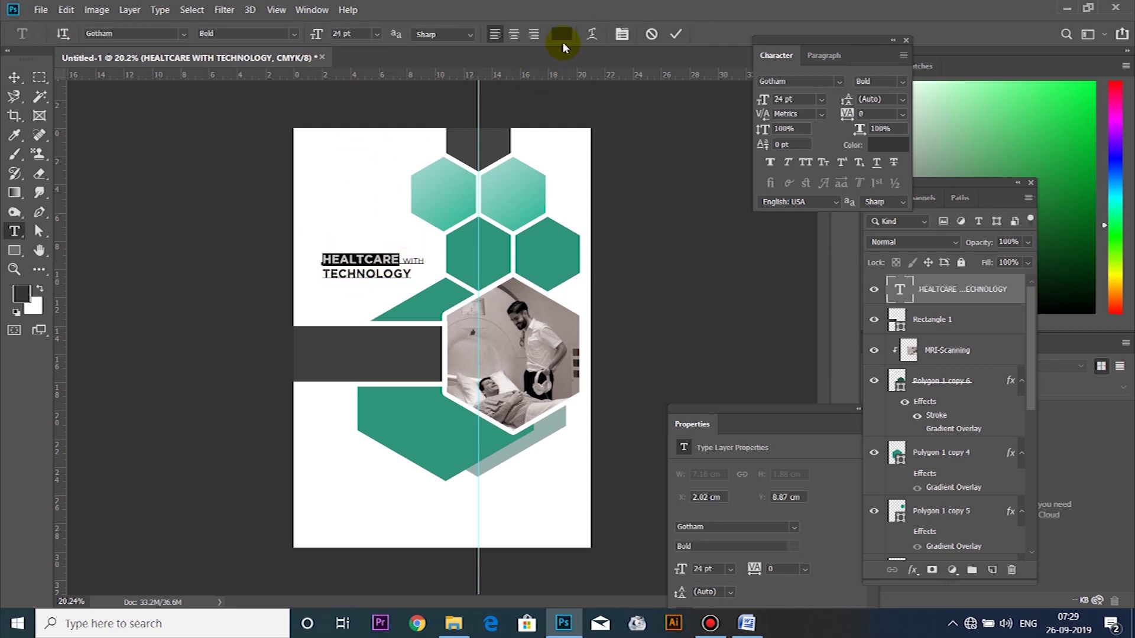
click(562, 34)
click(538, 262)
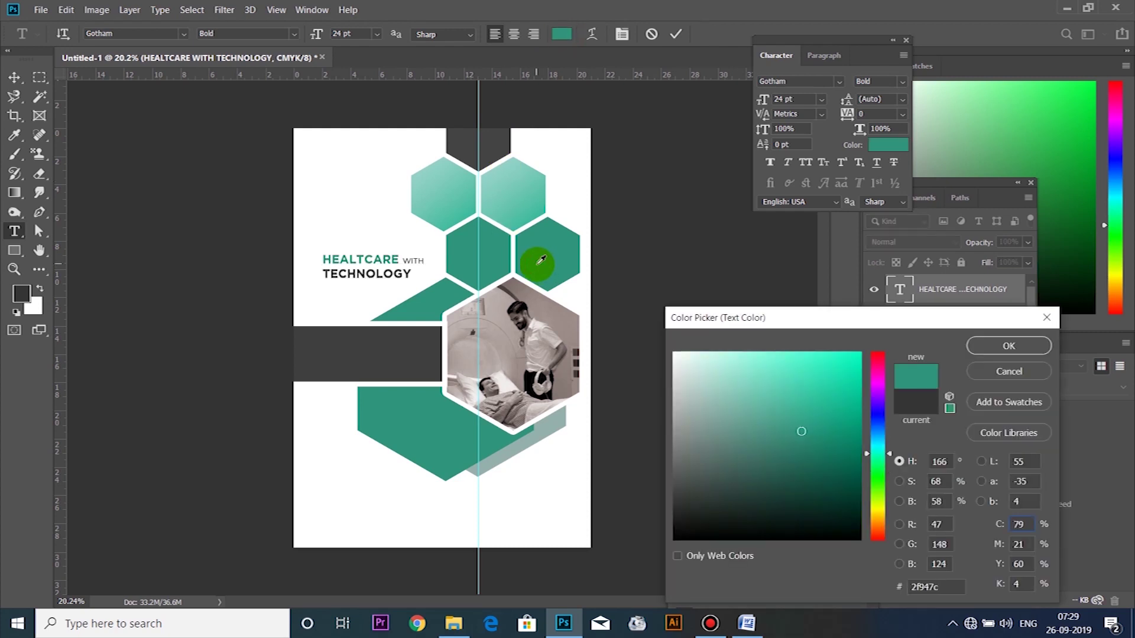
key(Return)
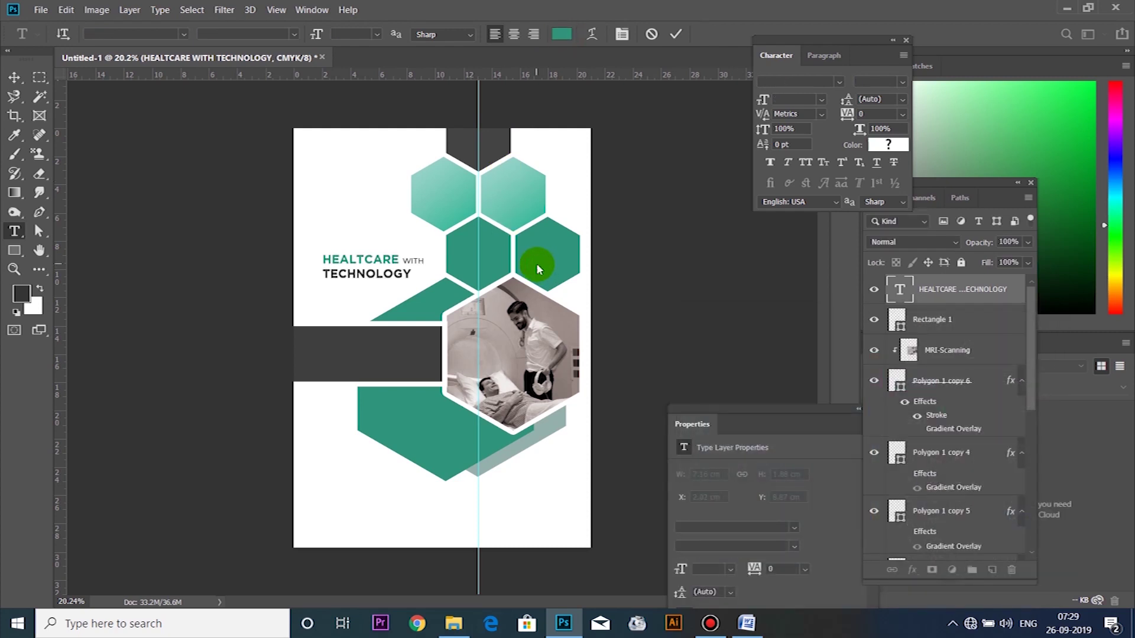
drag(409, 275, 323, 274)
click(561, 34)
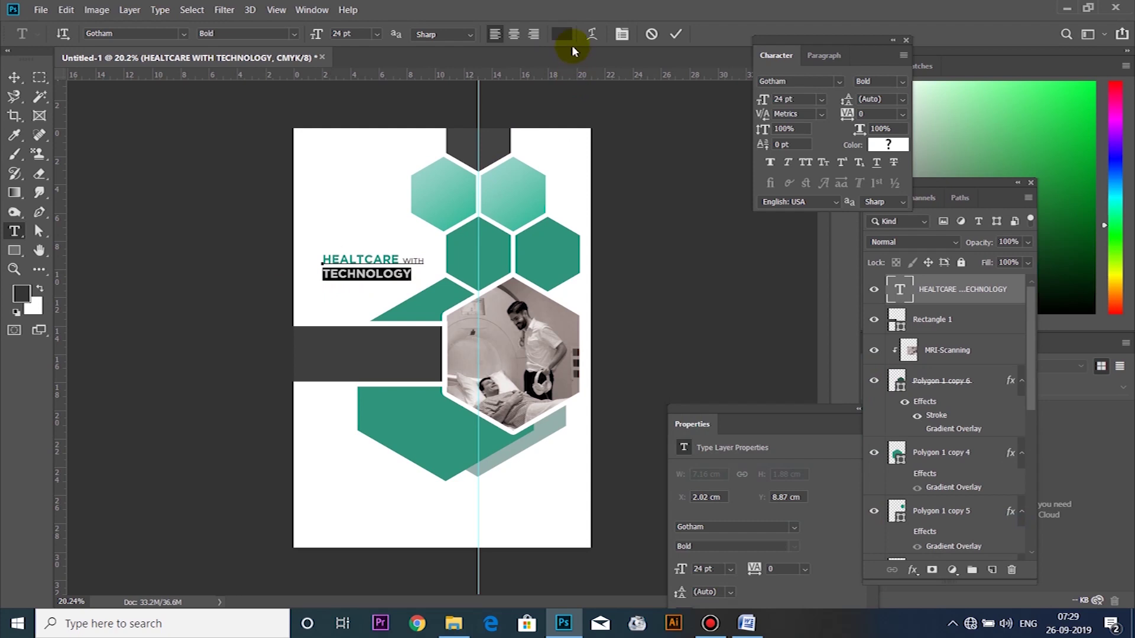
click(542, 255)
key(Return)
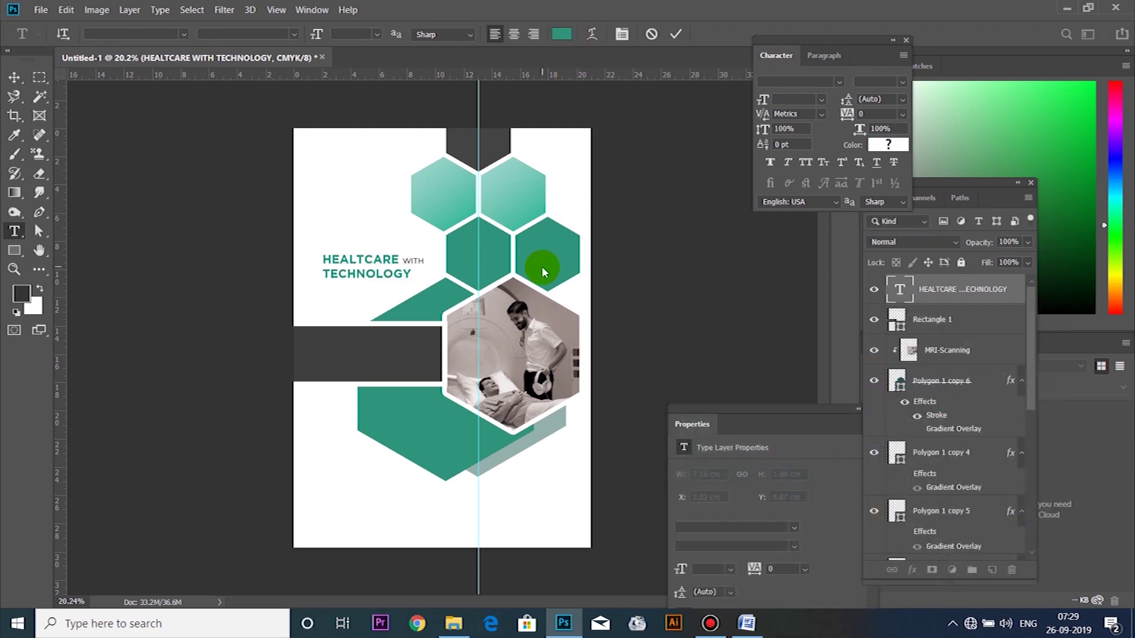
key(ctrl+Return)
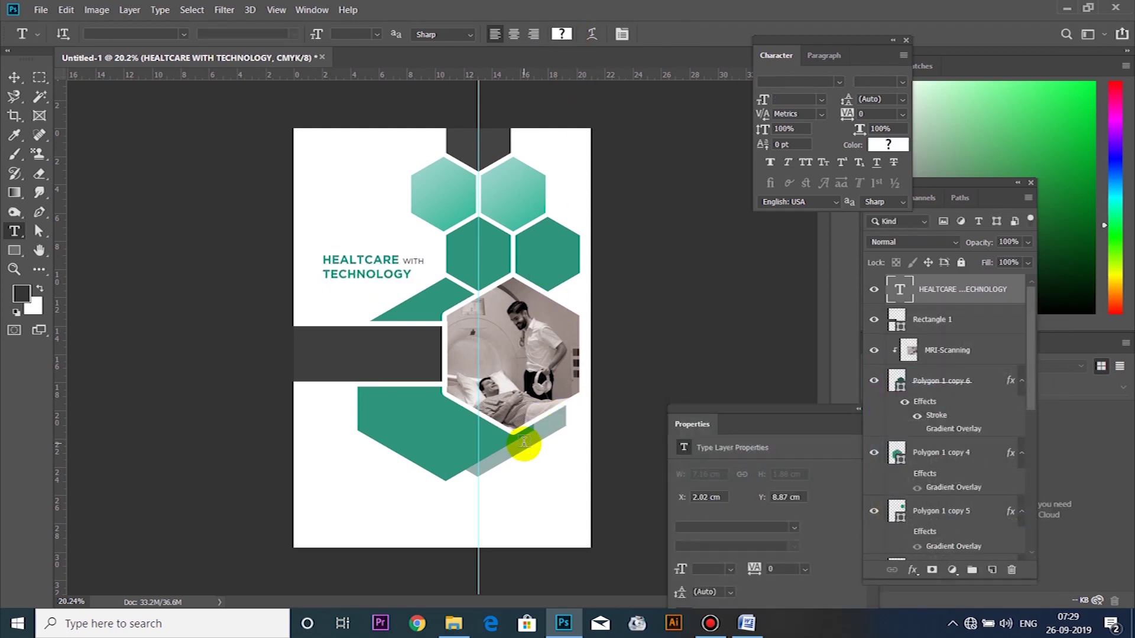
Step: Correct the subheading in Word to Latest Technology, copy it and place it as text on Photoshop's lower teal shape
click(746, 623)
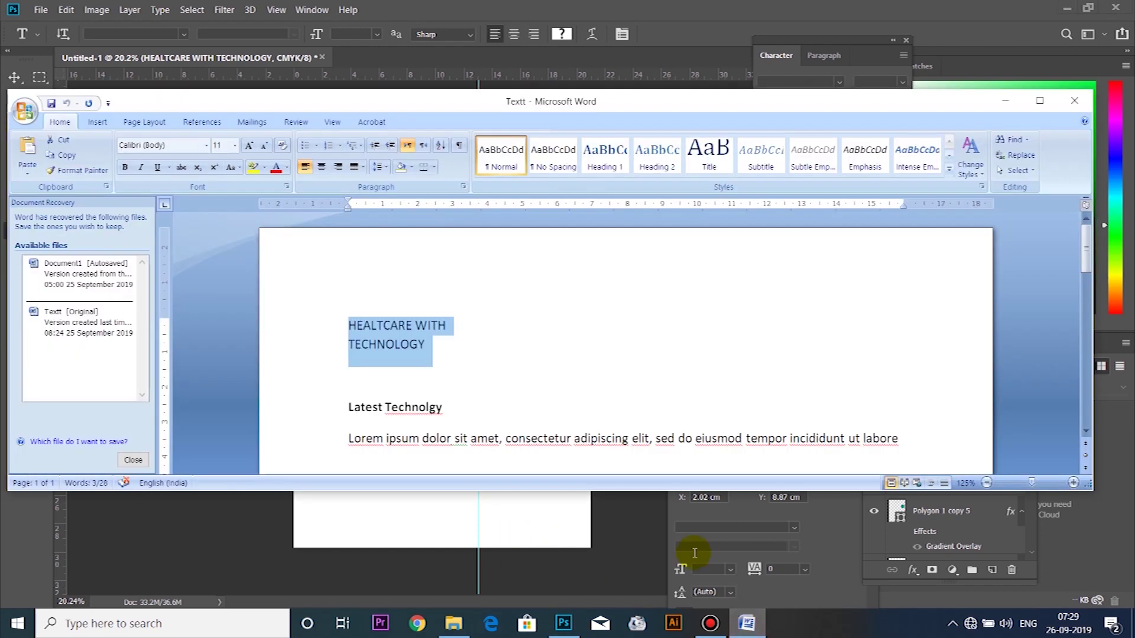
scroll(443, 408, down, 4)
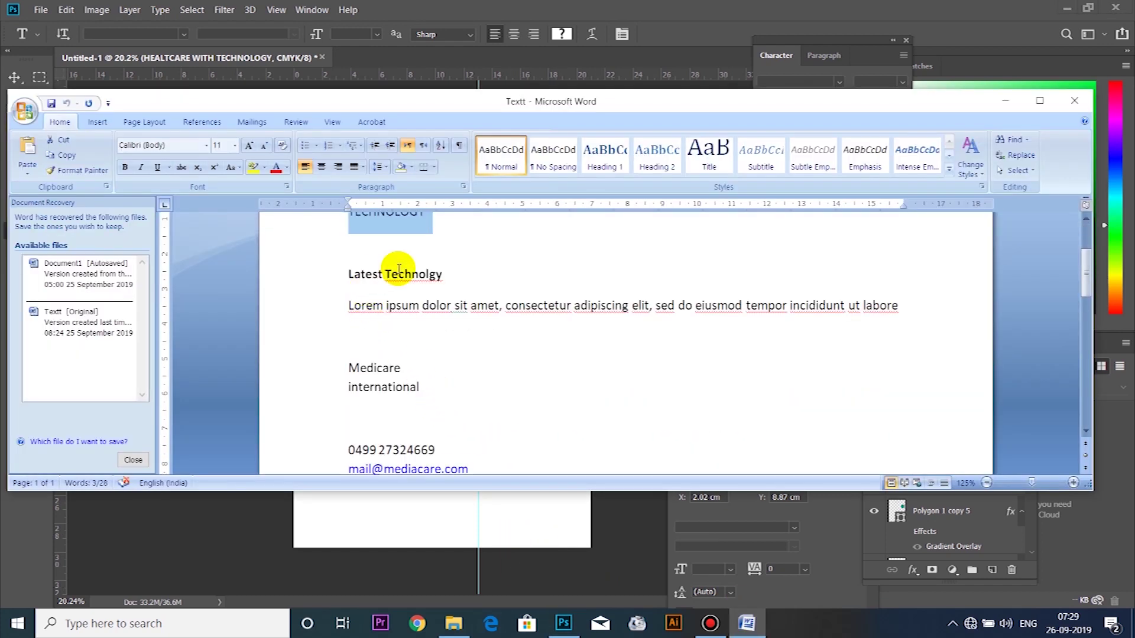
click(464, 275)
drag(464, 275, 349, 274)
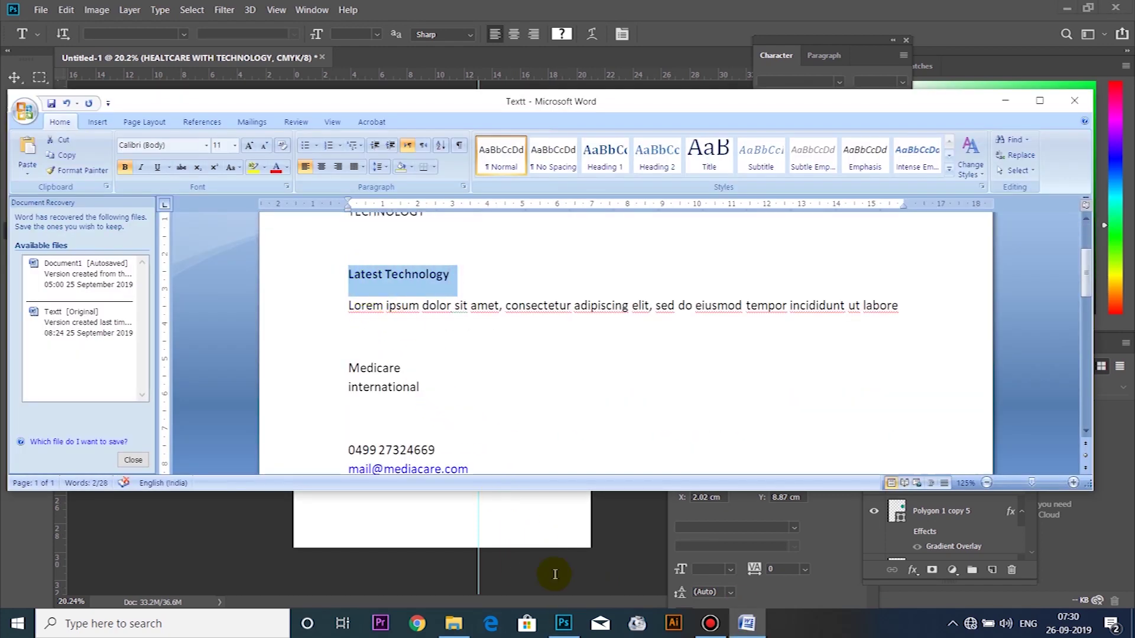
click(563, 625)
click(449, 418)
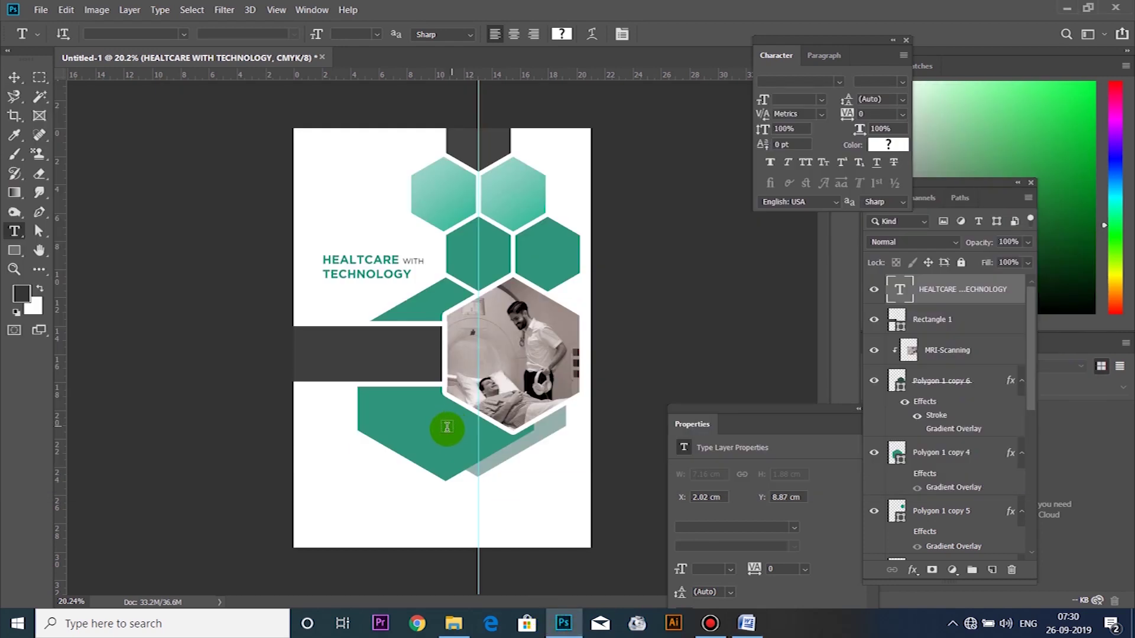
click(395, 412)
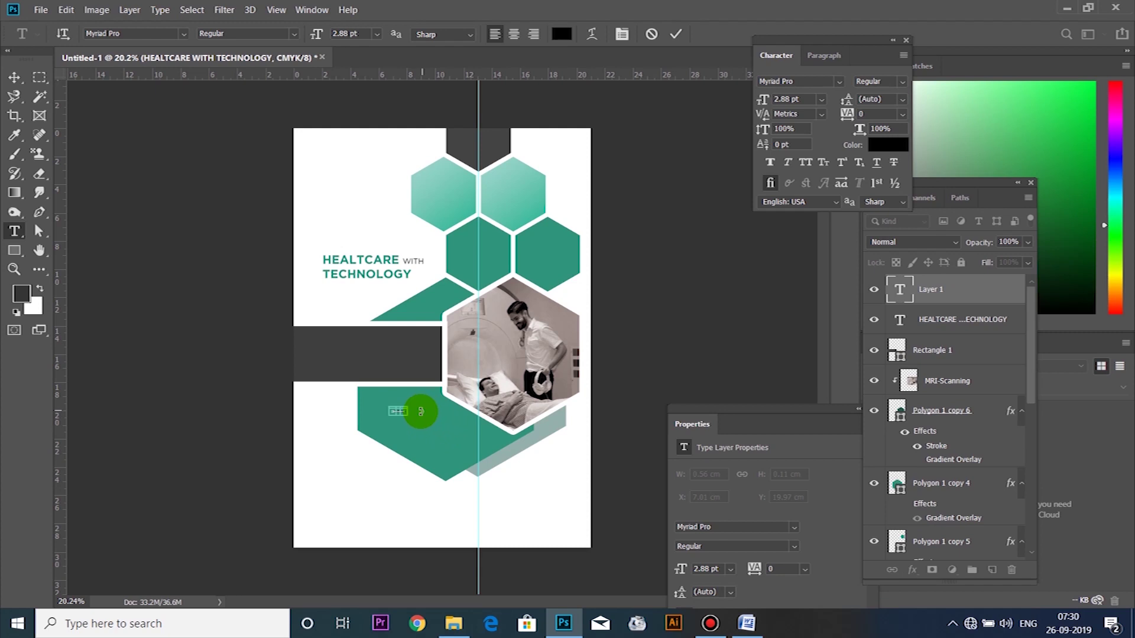
Step: Enlarge the Latest Technology text to 20.88 pt and move it slightly down and left on the teal shape
drag(318, 38, 331, 37)
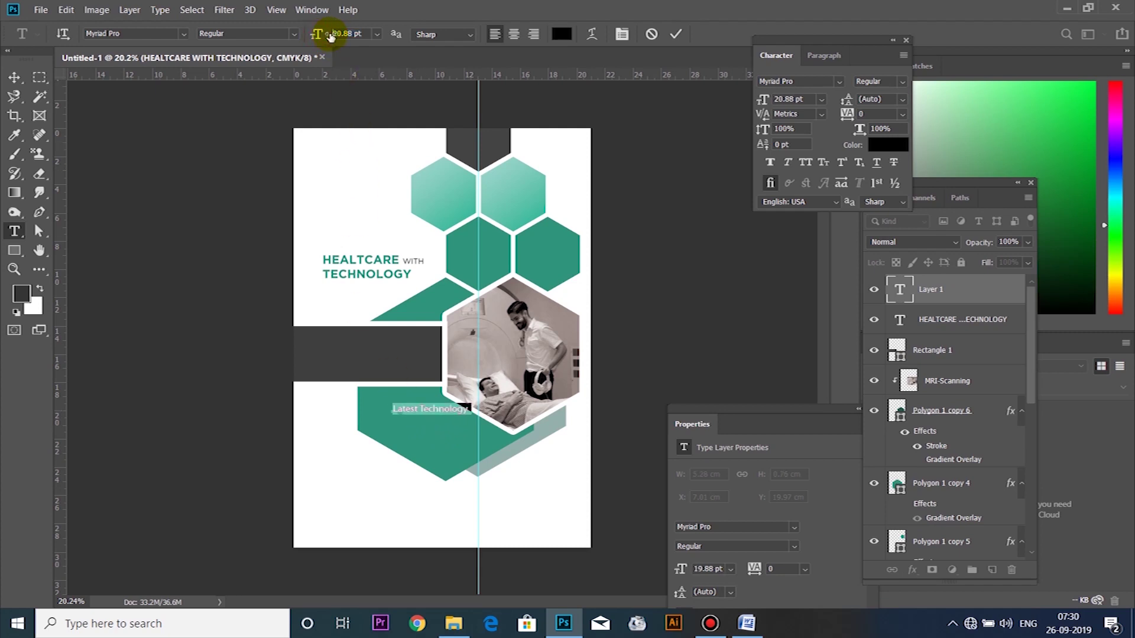
click(14, 77)
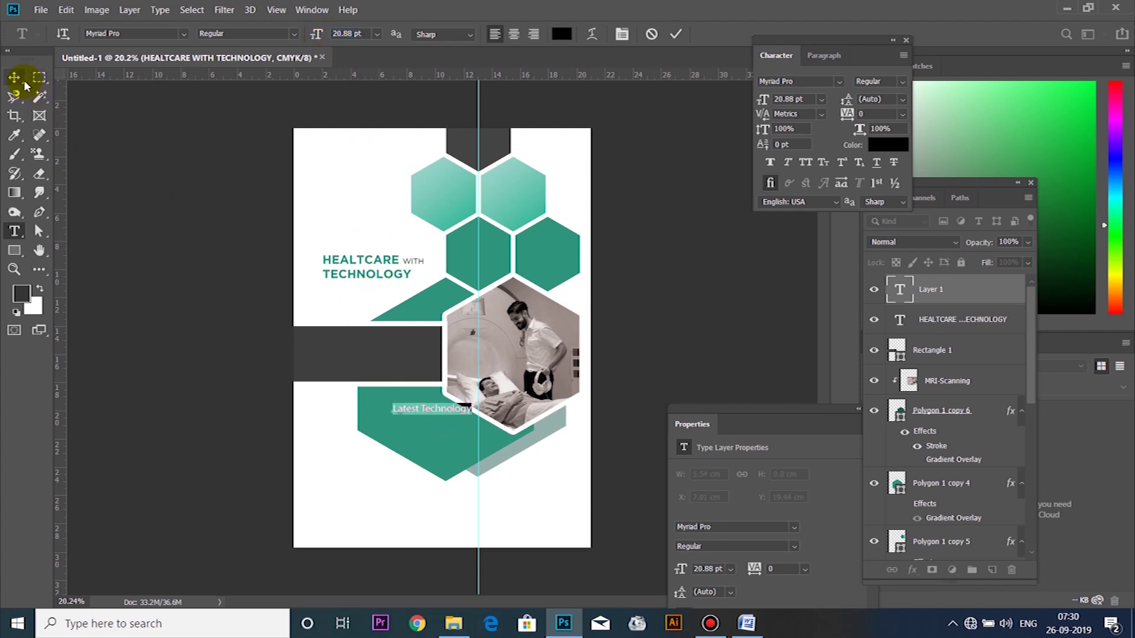
drag(438, 414, 441, 424)
Step: Set the Latest Technology text to the Semibold style of Myriad Pro
double_click(435, 418)
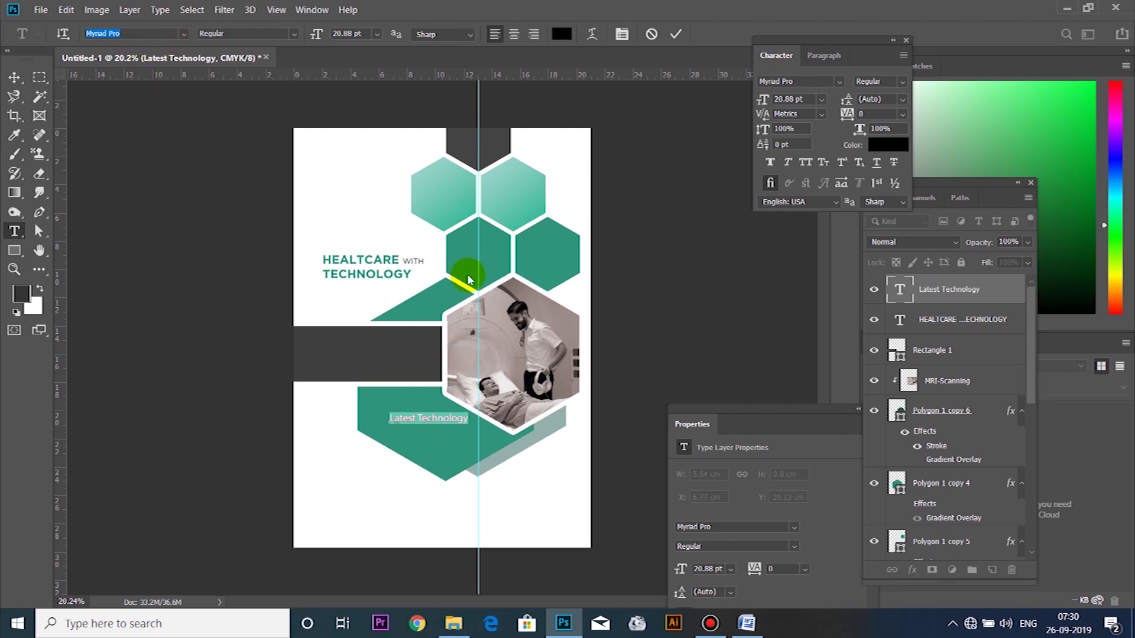
click(902, 82)
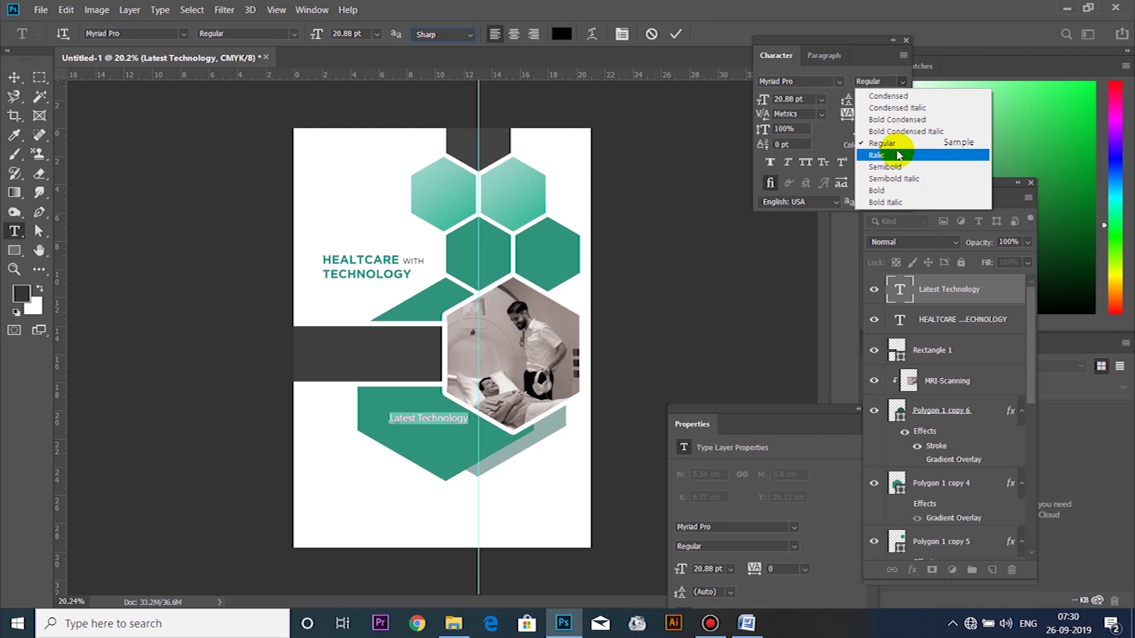
click(877, 168)
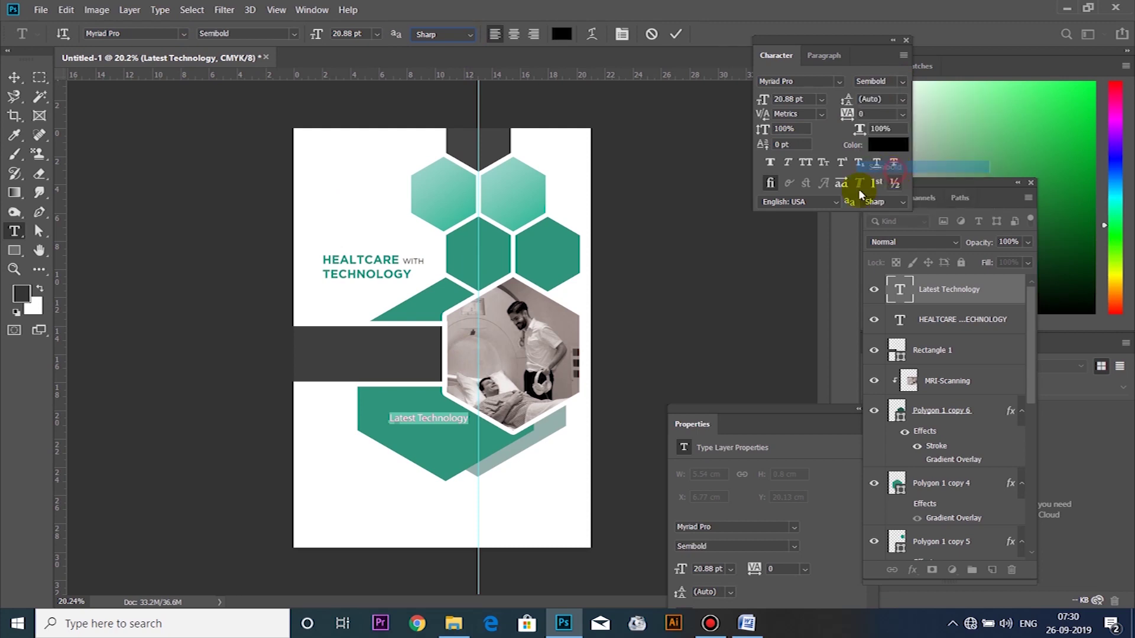
Step: Recolour the Latest Technology text white
click(465, 418)
key(ctrl+a)
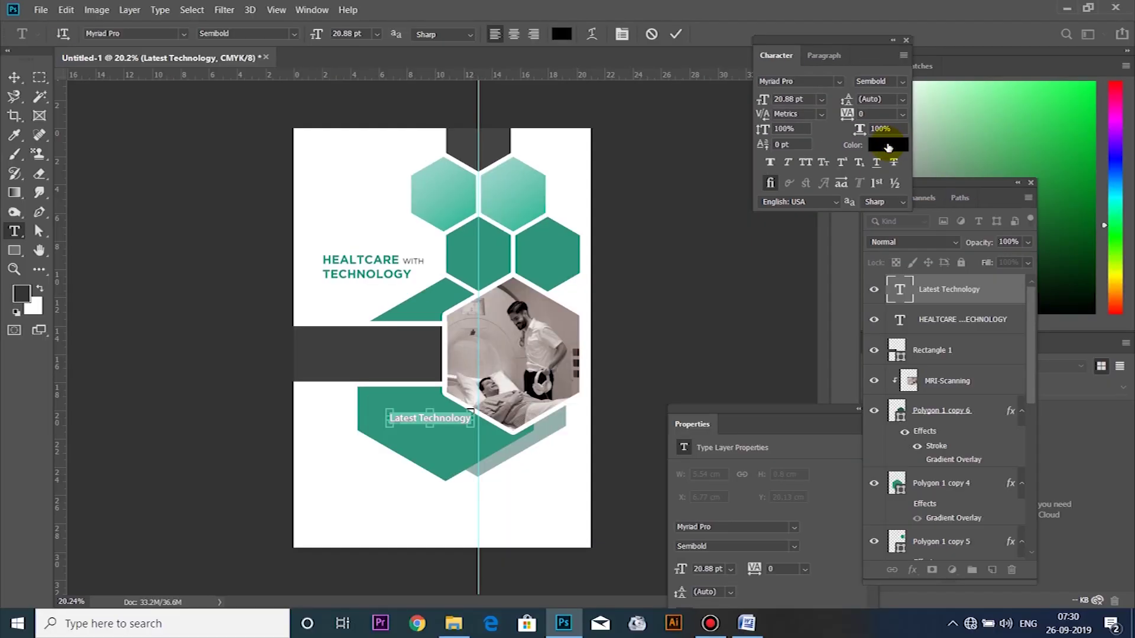
click(890, 137)
drag(741, 350, 676, 349)
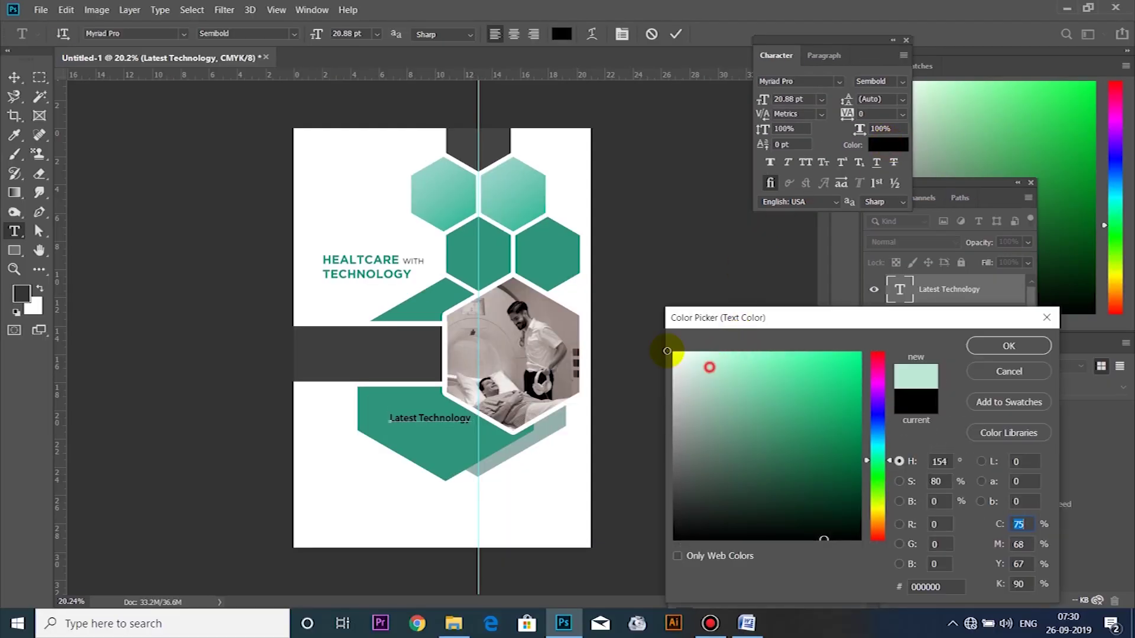
key(Return)
click(596, 310)
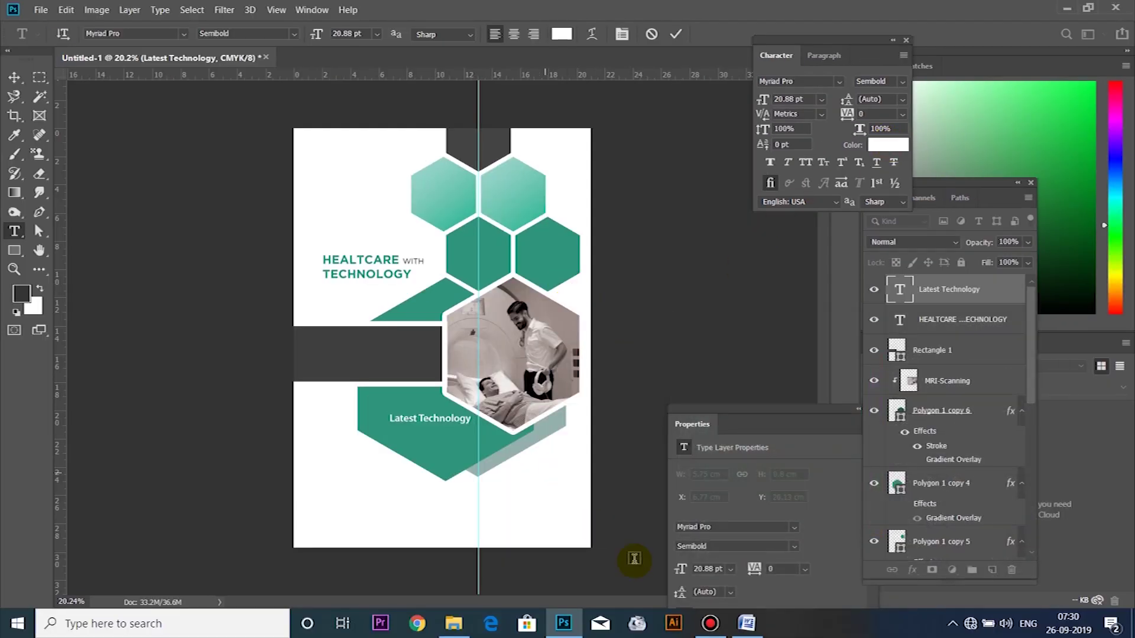
Step: Copy the Lorem ipsum paragraph from Word and place it in Photoshop as a text box directly below the Latest Technology heading
click(746, 623)
drag(346, 305, 902, 306)
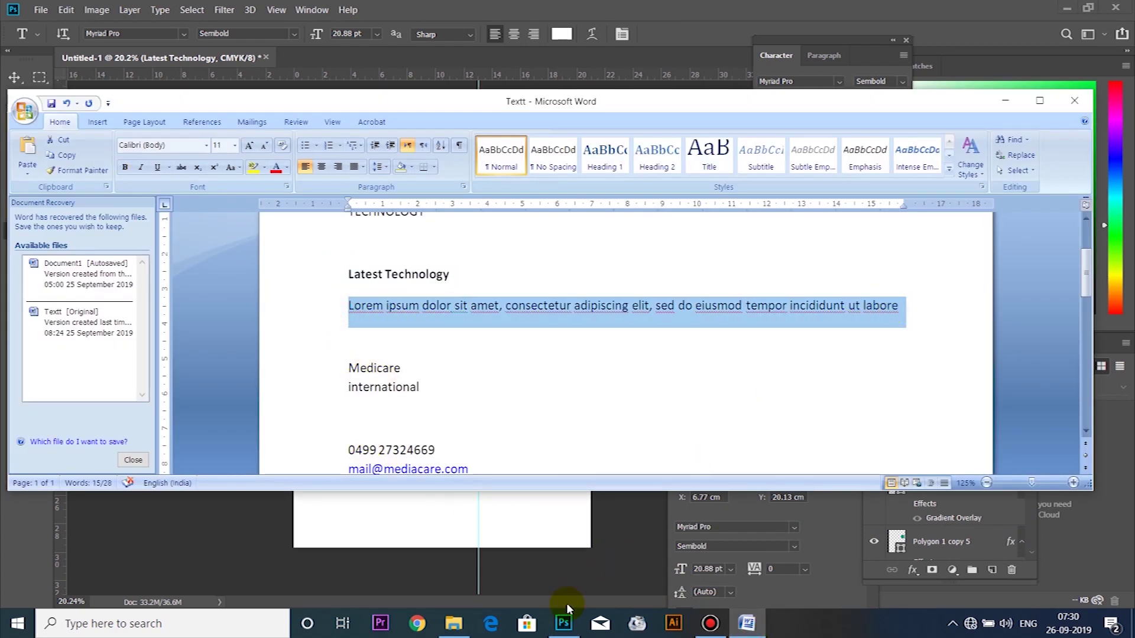
click(563, 630)
drag(393, 428, 473, 449)
text(Lorem ipsum dolor sit amet,)
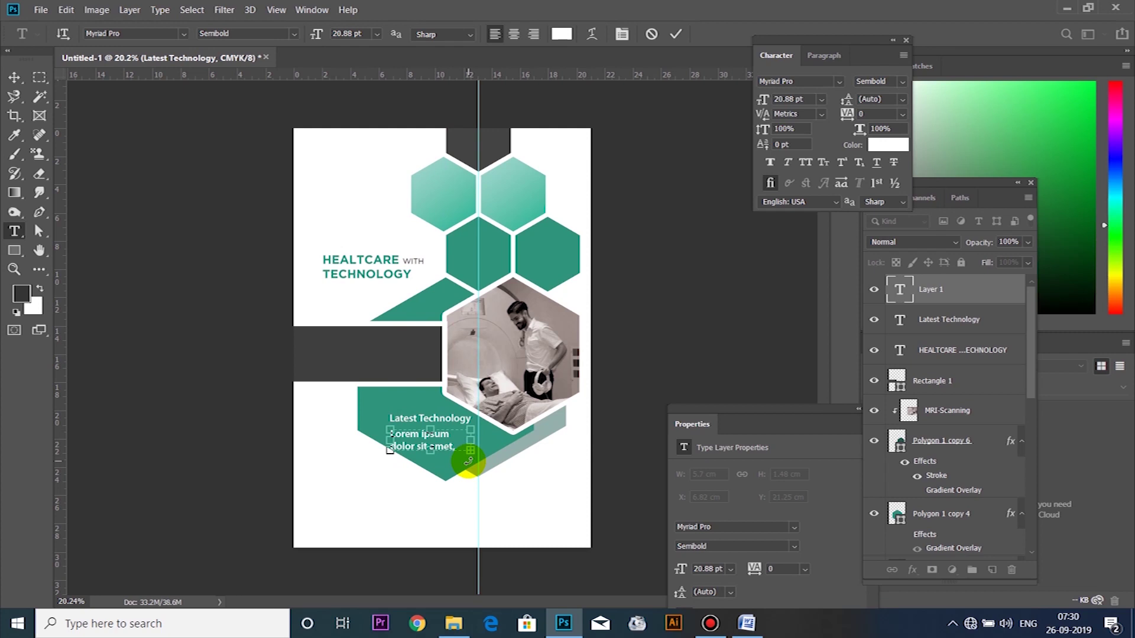
Step: Set the Lorem ipsum paragraph's font size to 8 pt and commit the text
key(ctrl+a)
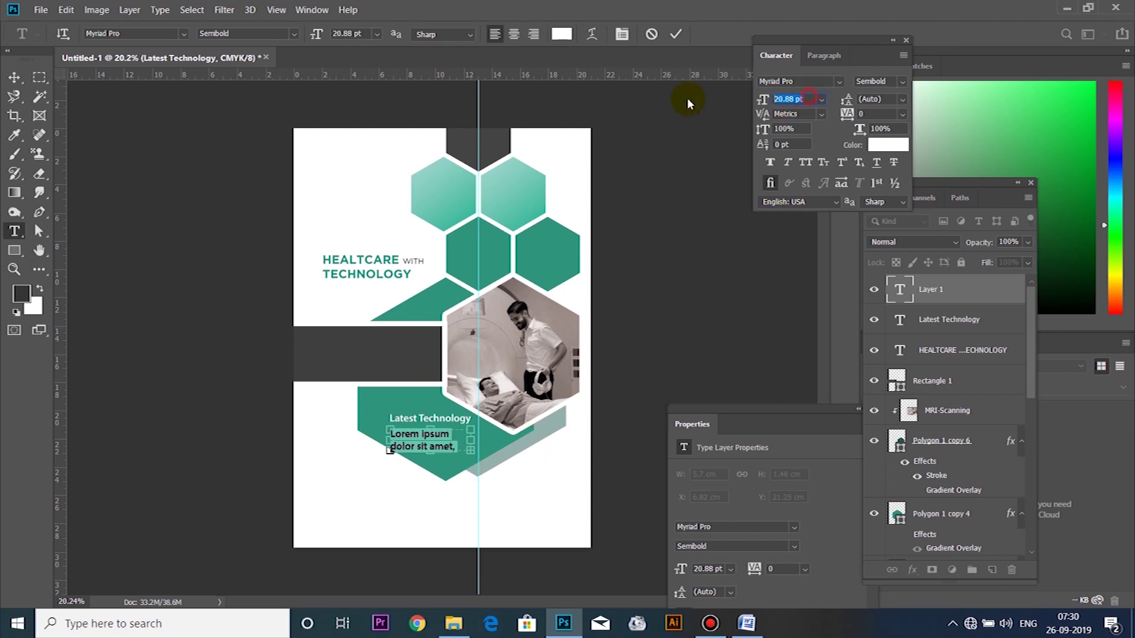
text(7)
key(Return)
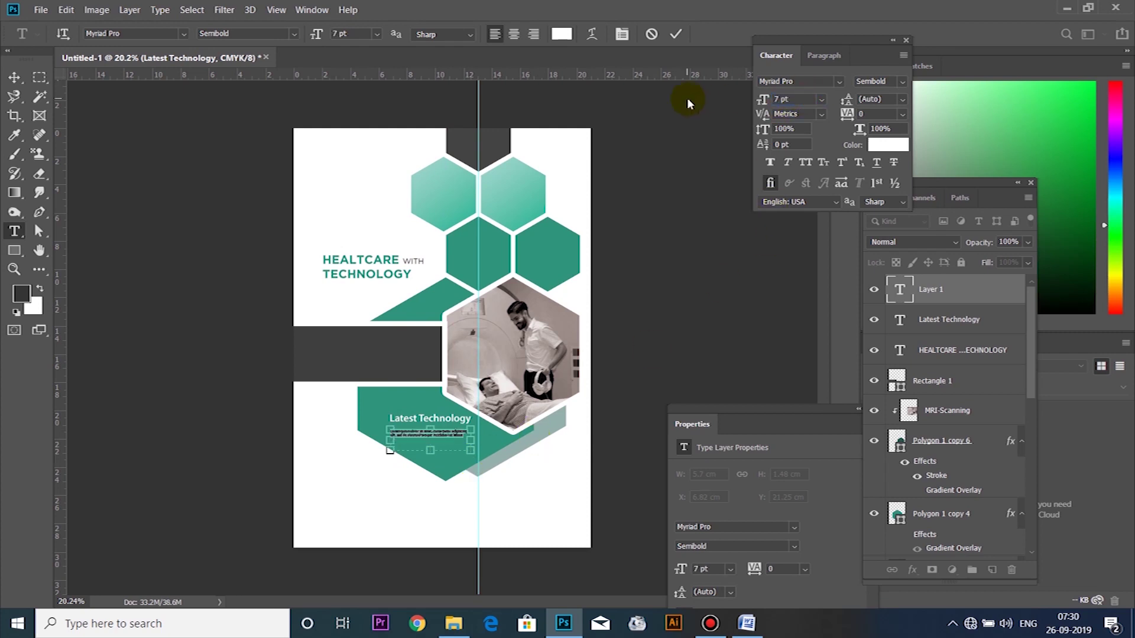
text(8)
key(Return)
key(ctrl+Return)
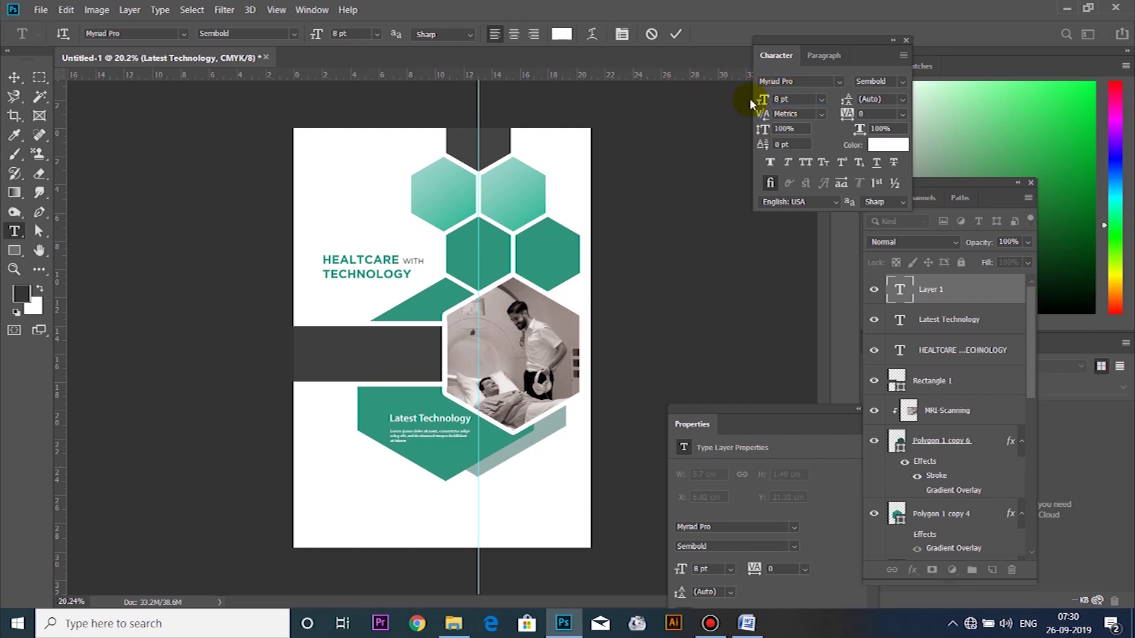
Step: Reduce the font size of the Latest Technology heading slightly below 20.88 pt
key(ctrl+plus)
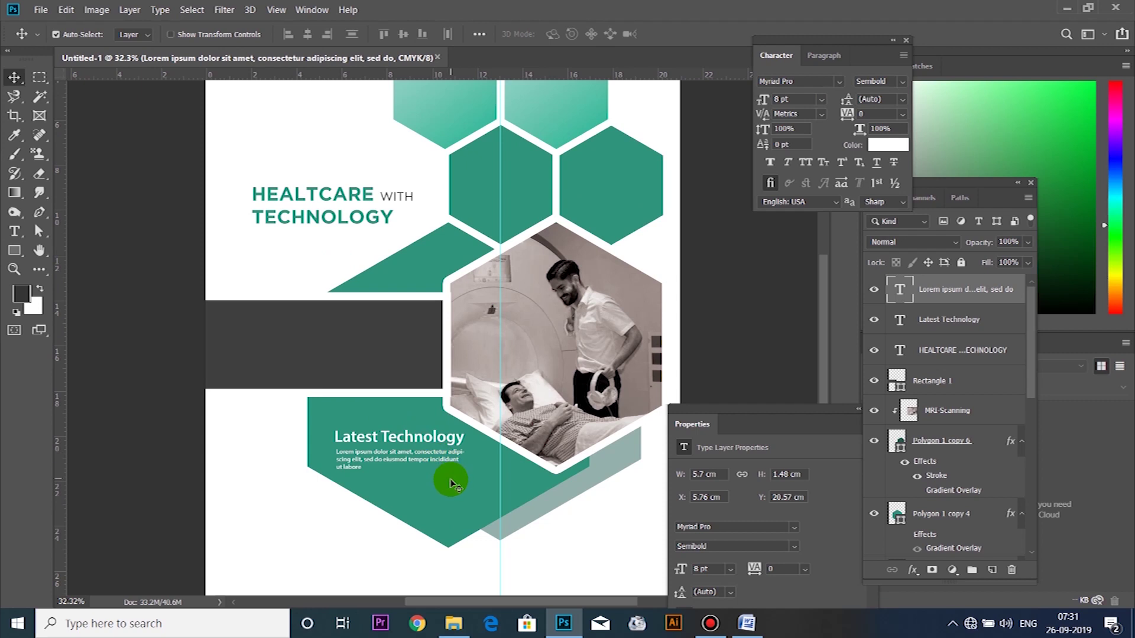
triple_click(417, 436)
drag(763, 99, 708, 108)
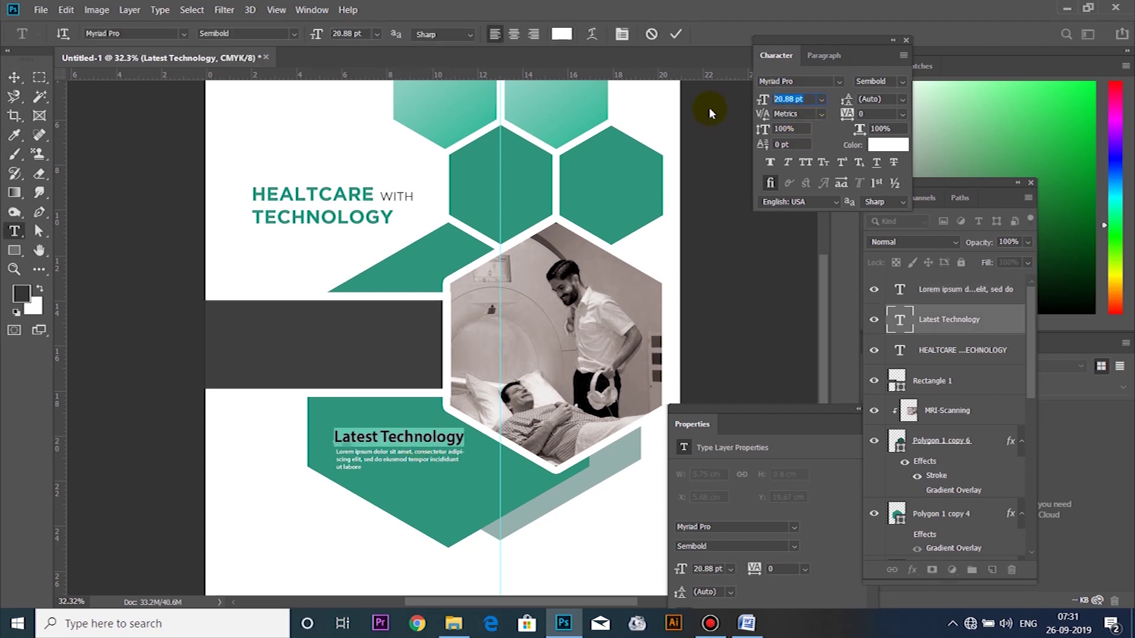
key(ctrl+Return)
key(v)
Step: Narrow the Lorem ipsum text box to about 4.96 cm and align it beneath the Latest Technology heading
drag(405, 449, 463, 481)
double_click(438, 456)
key(ctrl+Return)
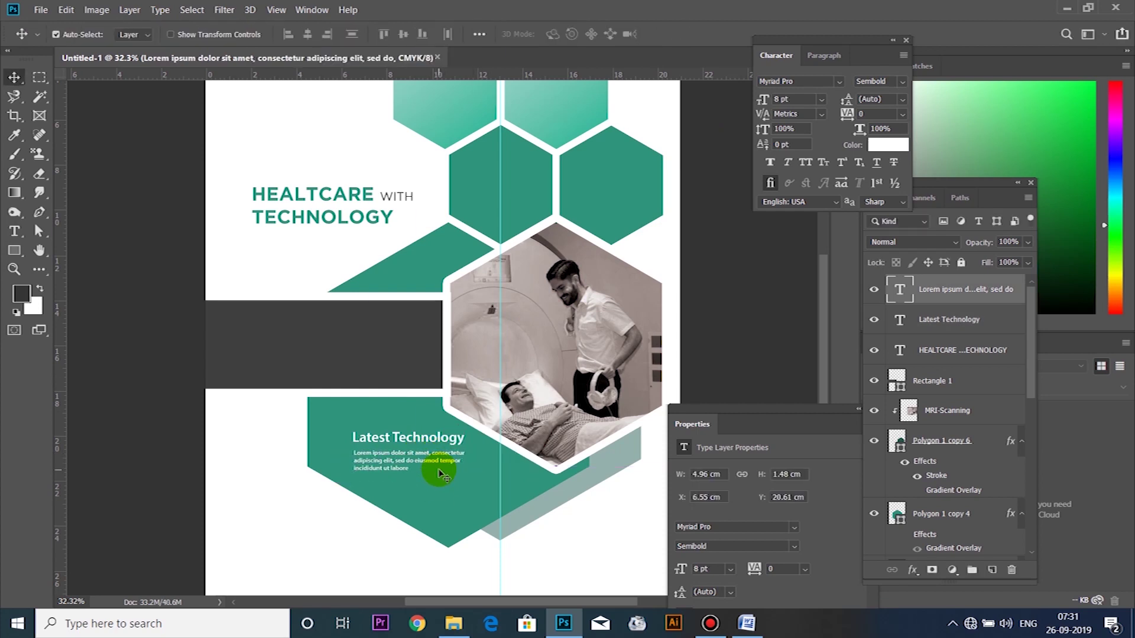
drag(440, 473, 441, 473)
scroll(442, 482, down, 2)
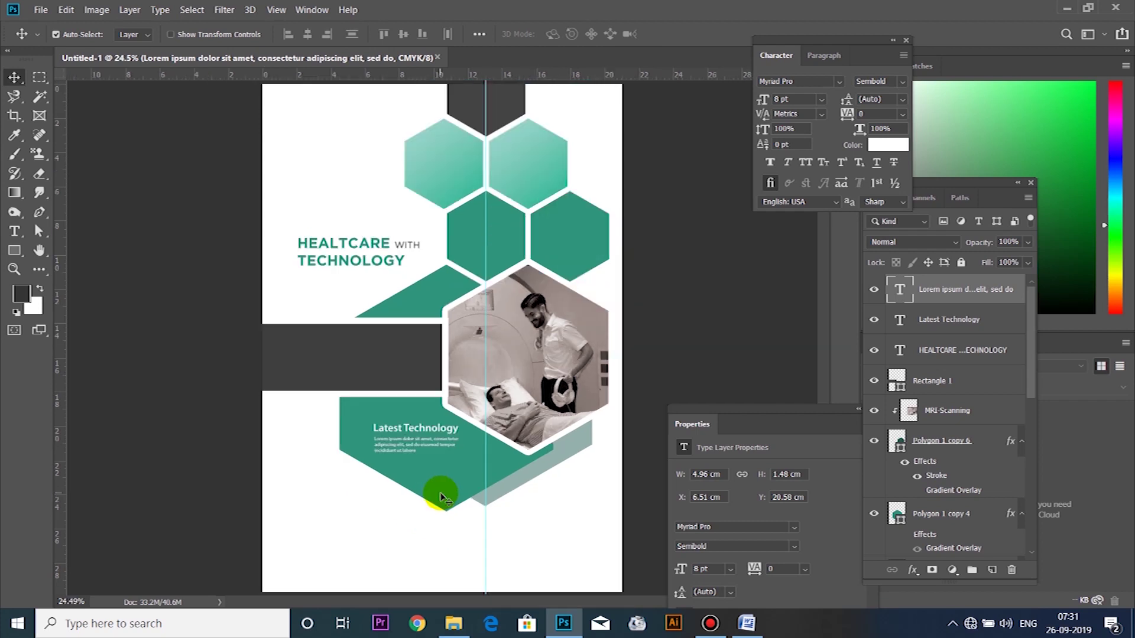
Step: Switch to the Word document and select the phone, e-mail and location lines of the contact details
key(ctrl)
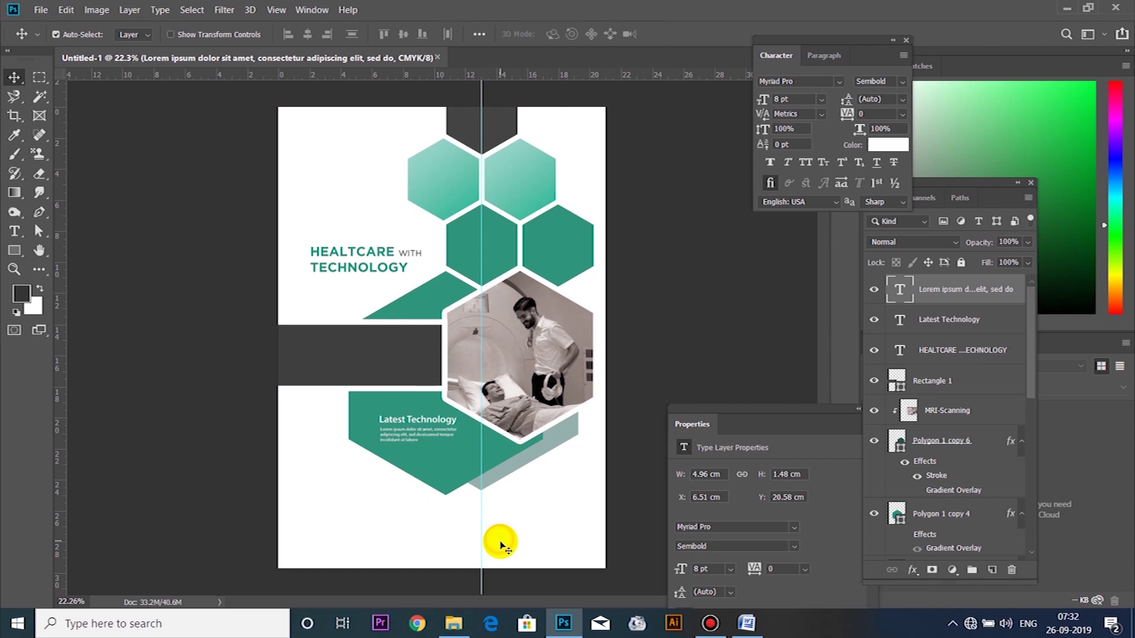
click(500, 545)
key(alt+Tab)
drag(346, 361, 473, 405)
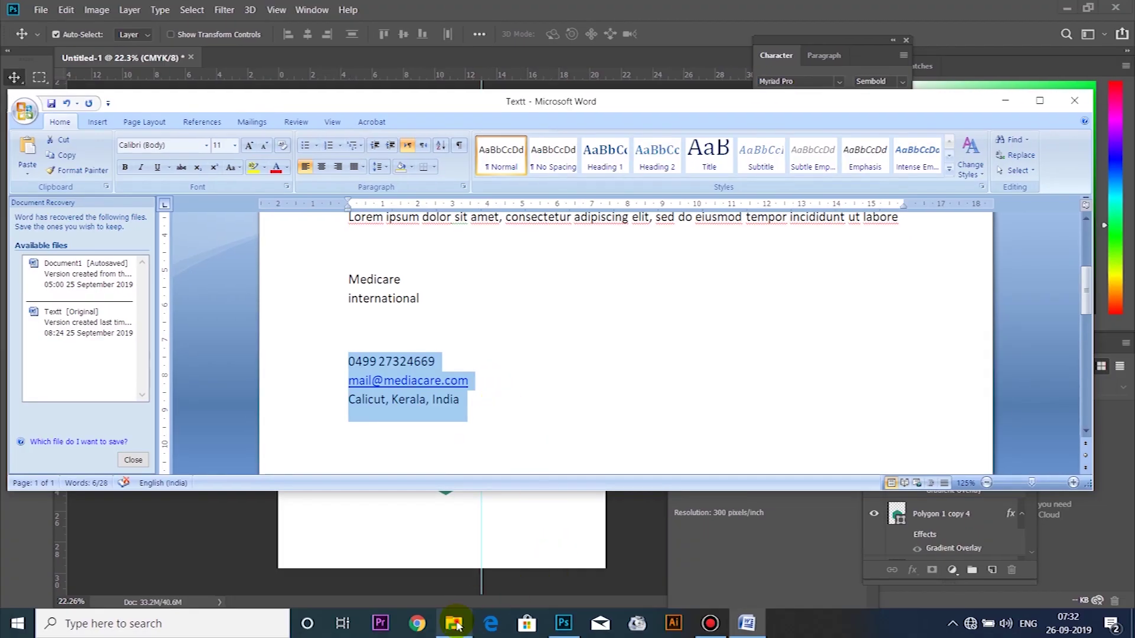
Step: Place the envelope, home-icon-silhouette and telephone images from the Medical Brochure Assets folder into the Photoshop page
click(454, 624)
double_click(209, 98)
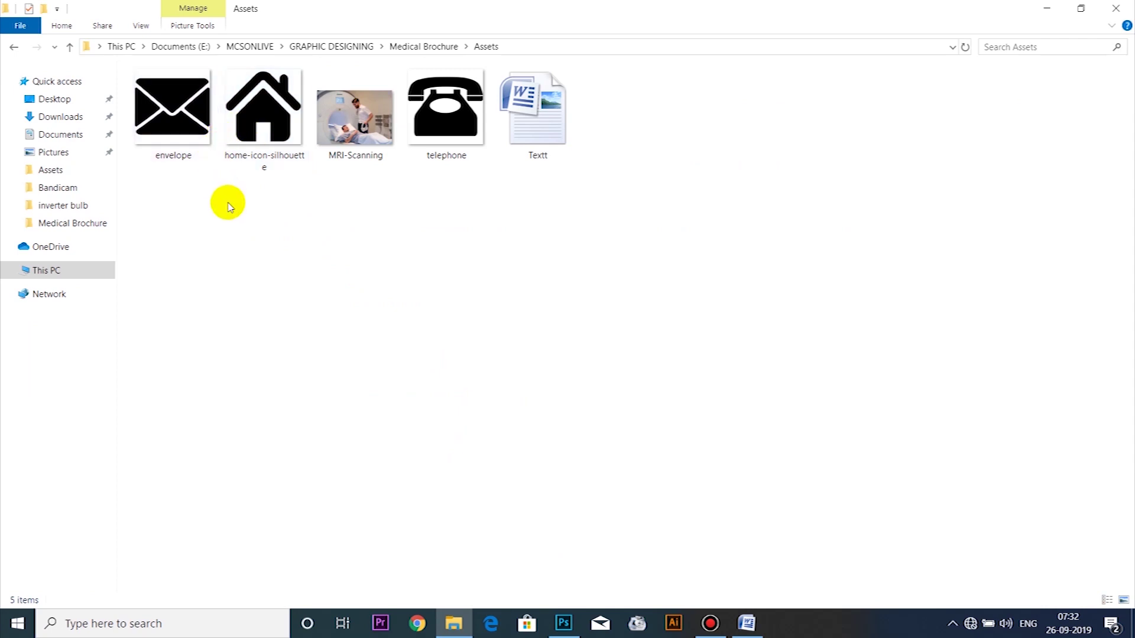
click(175, 129)
ctrl+click(263, 148)
ctrl+click(454, 145)
drag(543, 516, 380, 359)
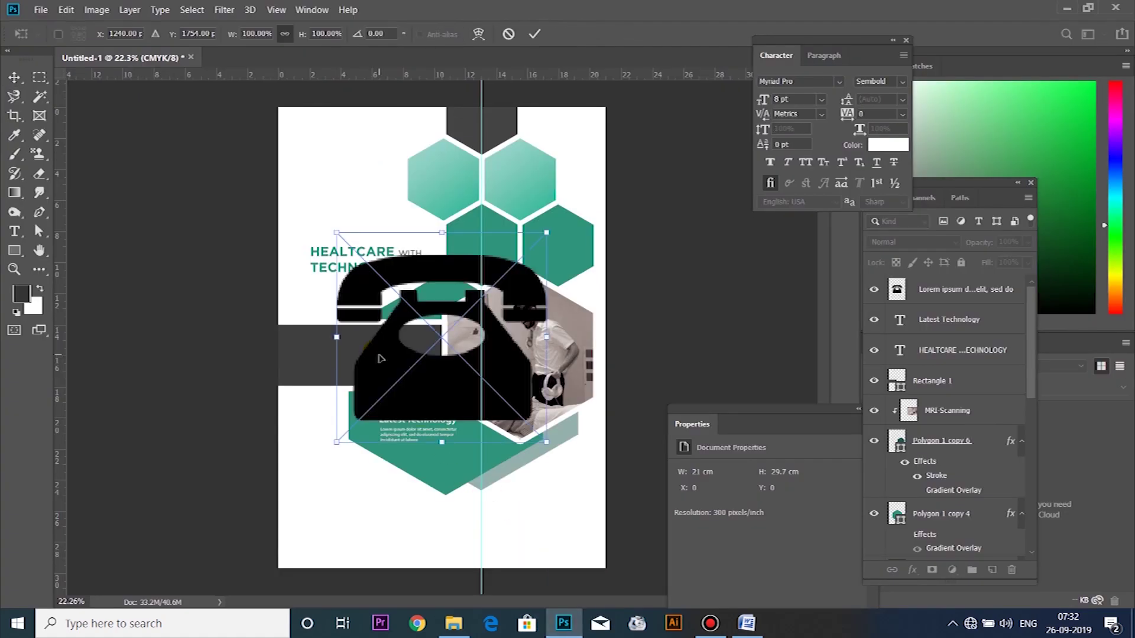
key(Return)
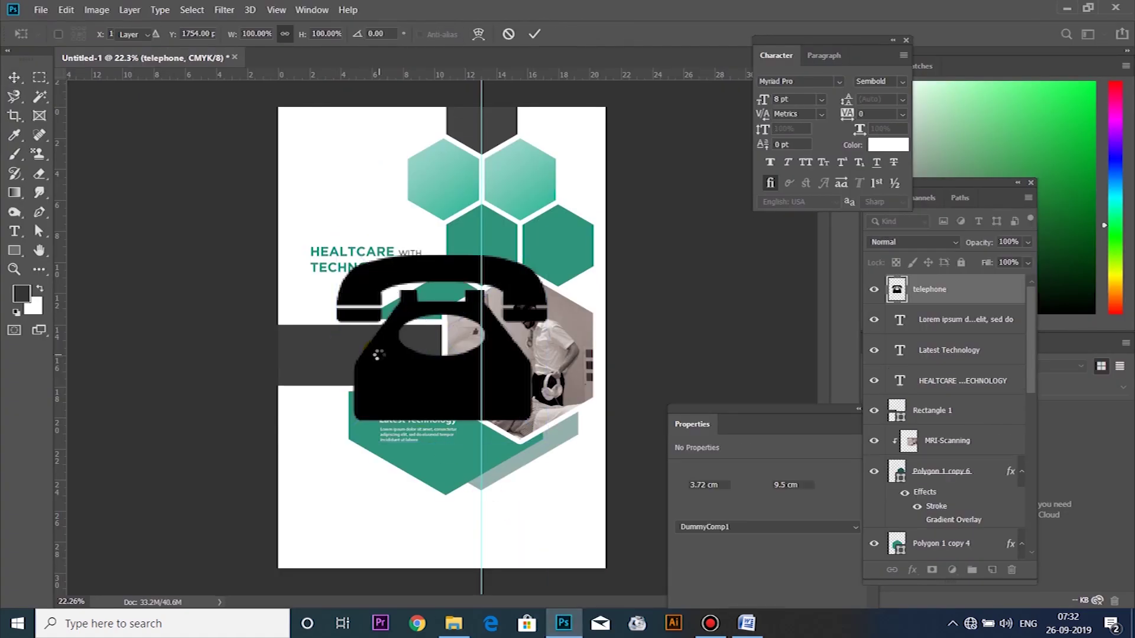
key(Return)
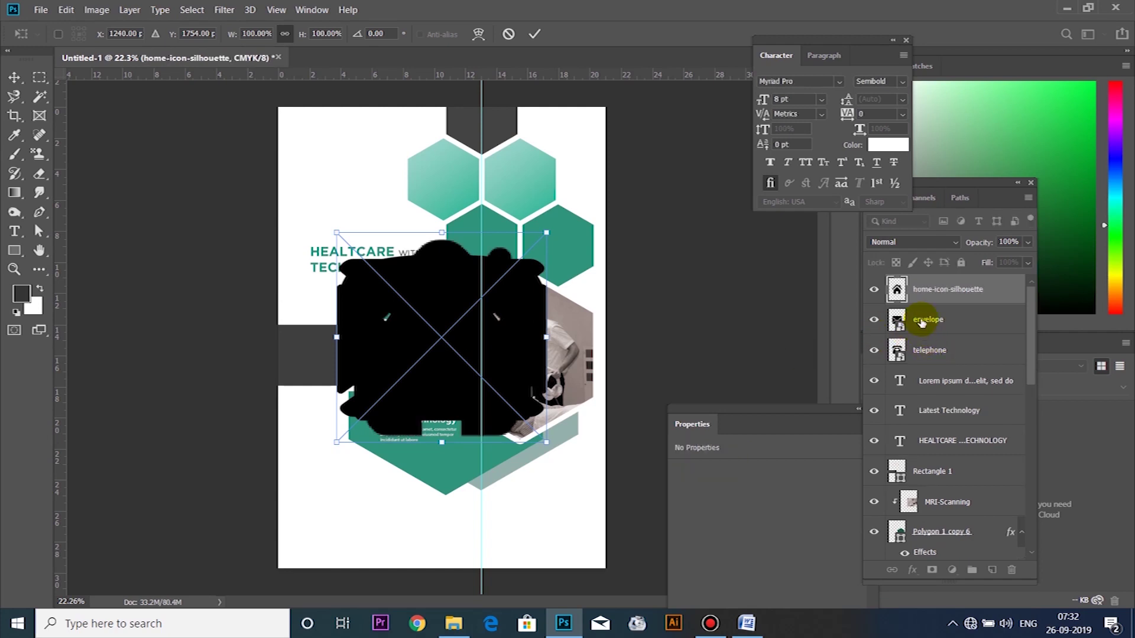
Step: Scale the three placed icon layers together to about 8% and position them on the dark banner
click(931, 362)
shift+click(931, 363)
key(ctrl+t)
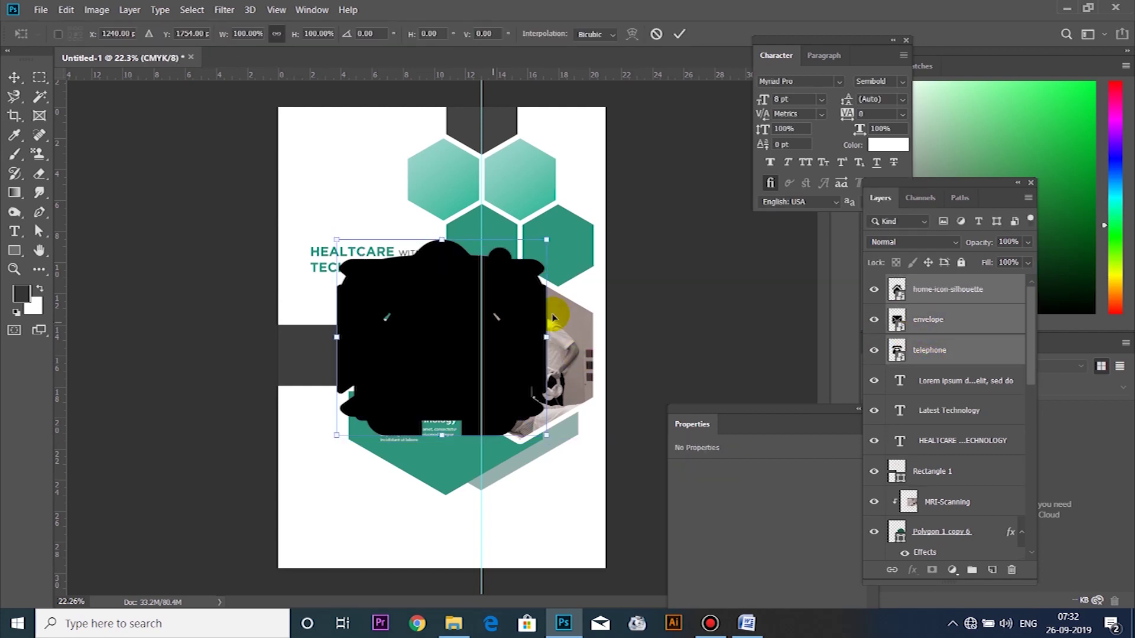
drag(547, 240, 318, 346)
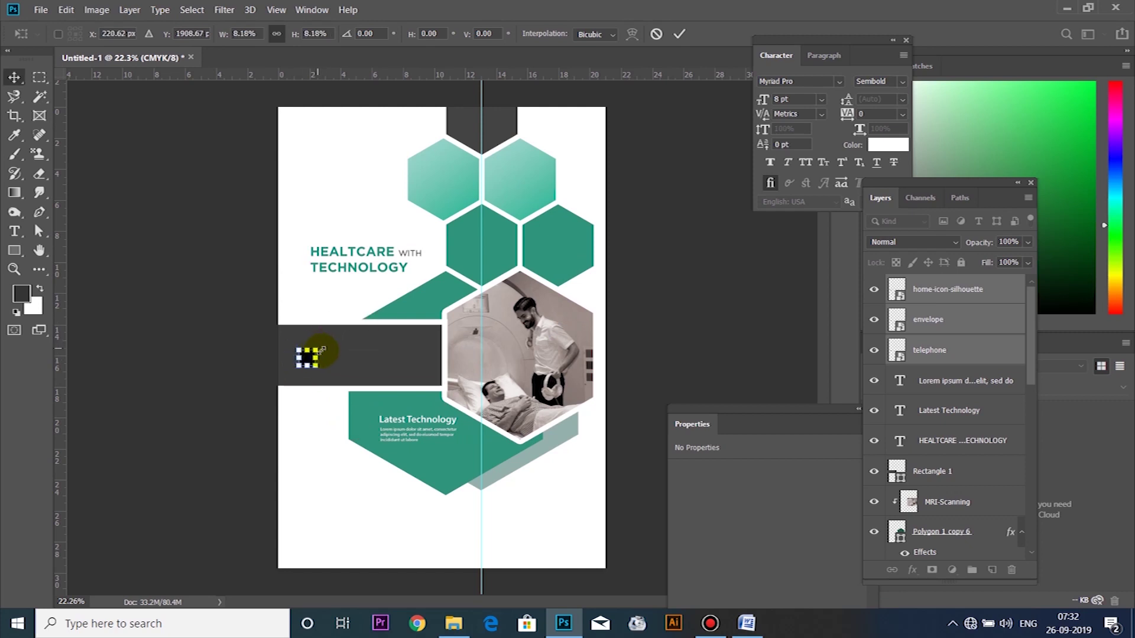
key(Return)
Step: Spread the icons in a row across the dark banner: telephone first, envelope in the middle, home near the photo
scroll(331, 360, up, 3)
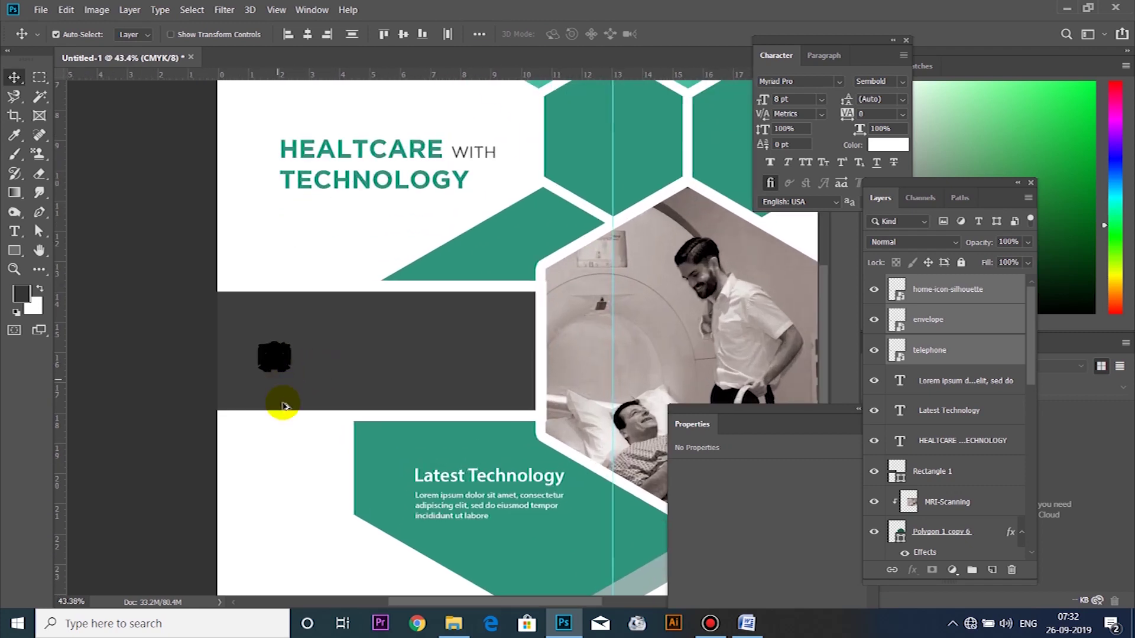
drag(278, 361, 426, 357)
drag(355, 357, 278, 363)
click(396, 365)
drag(417, 367, 397, 366)
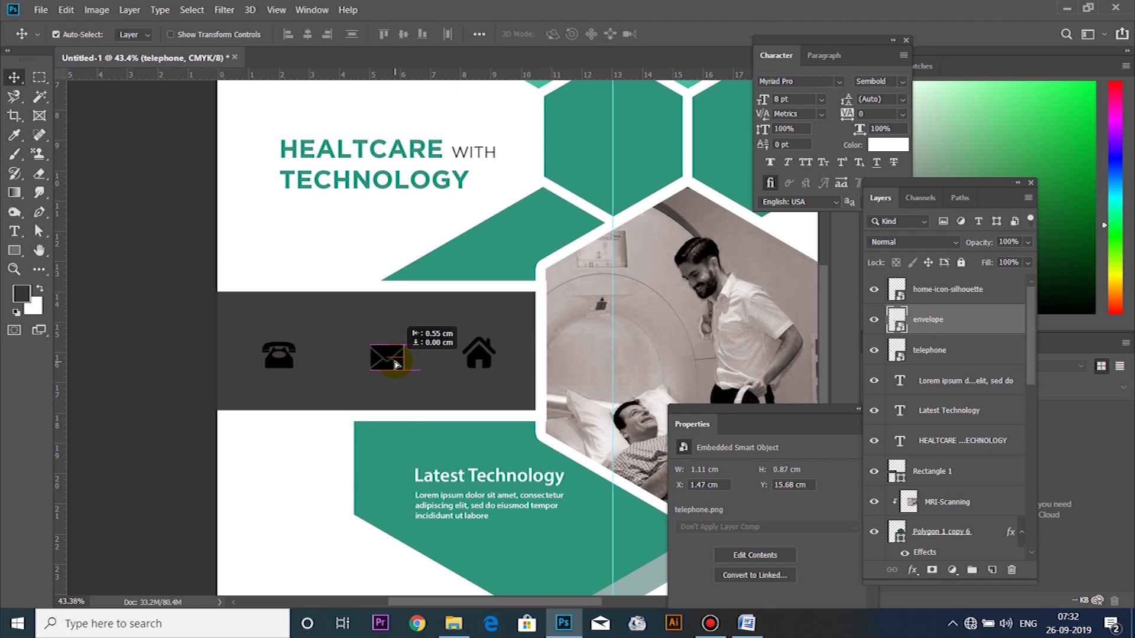
drag(476, 358, 481, 358)
Step: Move the telephone, envelope and home icons together about 0.5 cm up on the banner
shift+click(279, 355)
shift+click(384, 355)
drag(384, 355, 379, 344)
click(443, 360)
Step: Add a Color Overlay to the home icon using the teal #2f947c sampled from a hexagon
click(482, 349)
scroll(489, 352, down, 1)
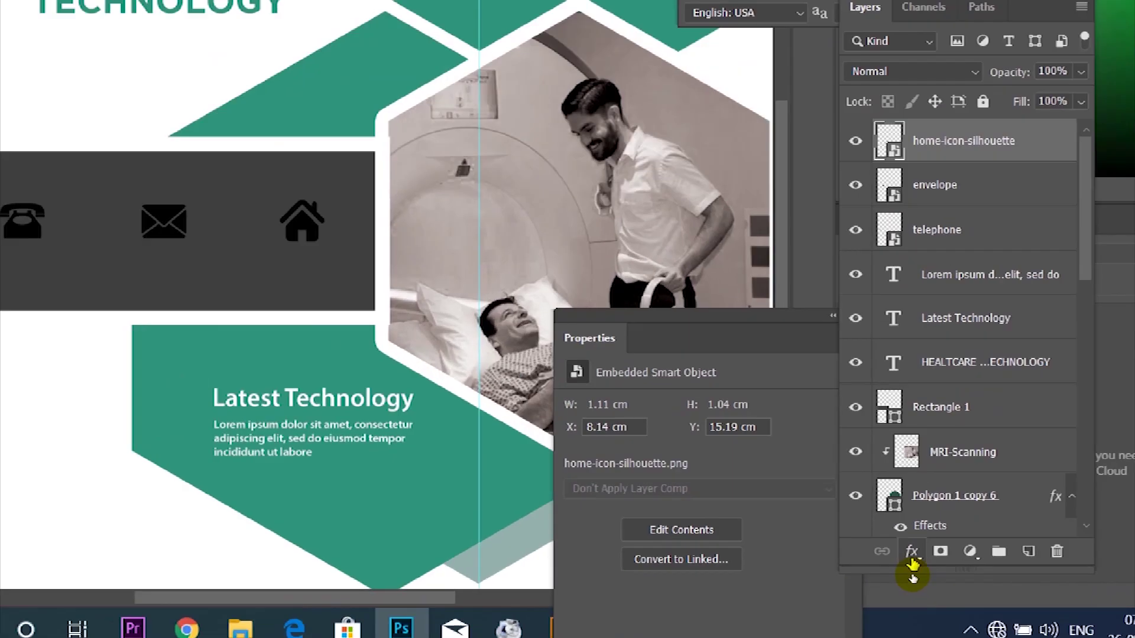
click(912, 571)
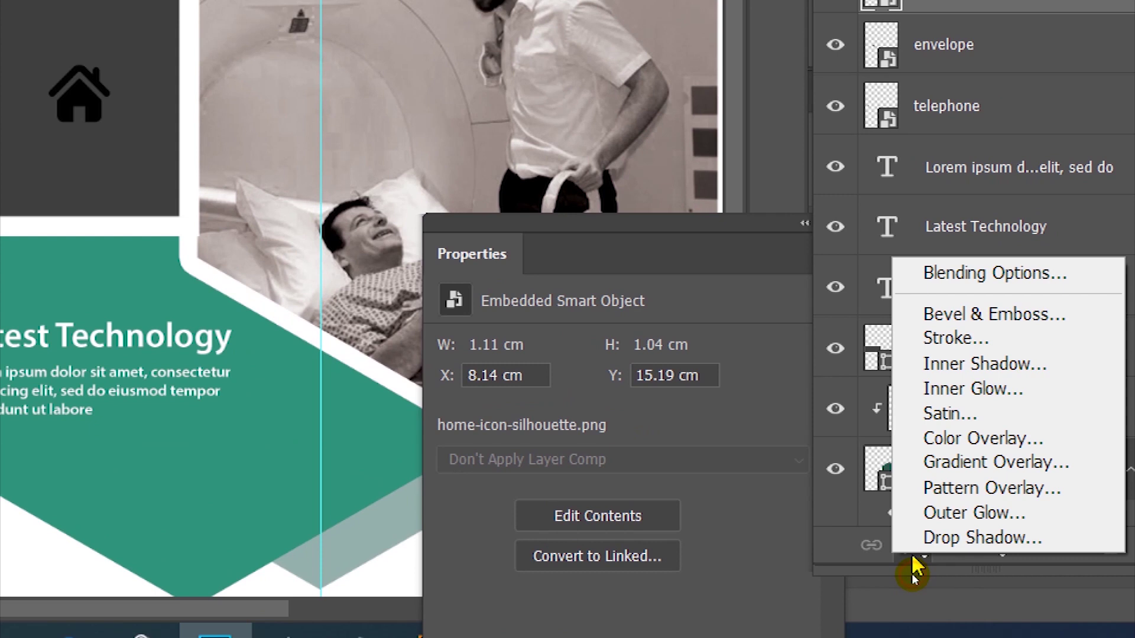
click(987, 438)
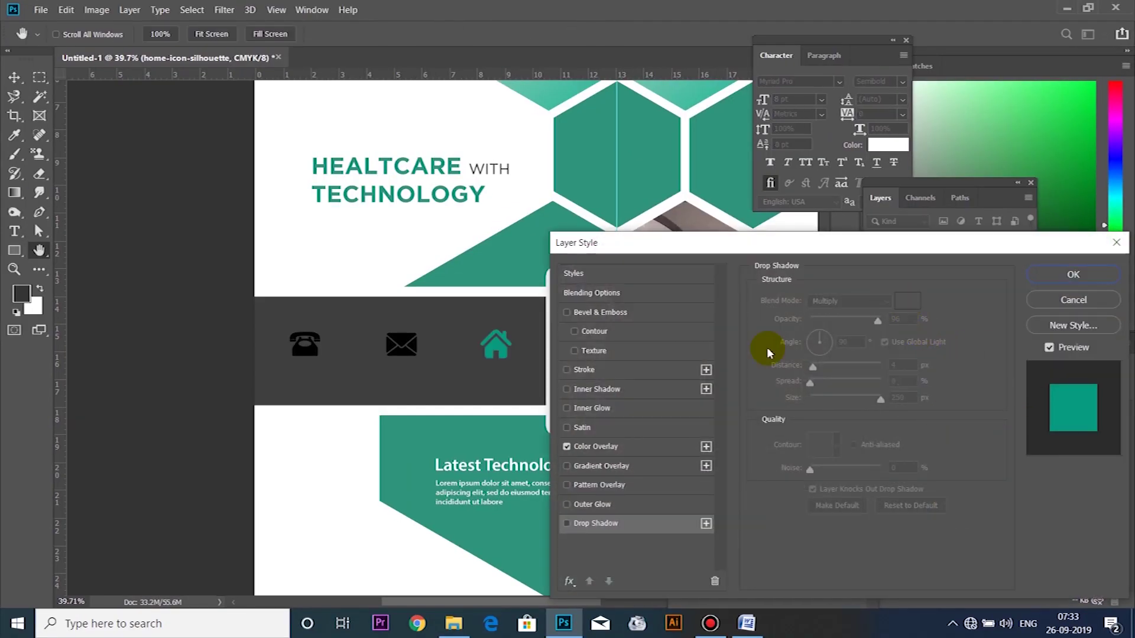
click(609, 445)
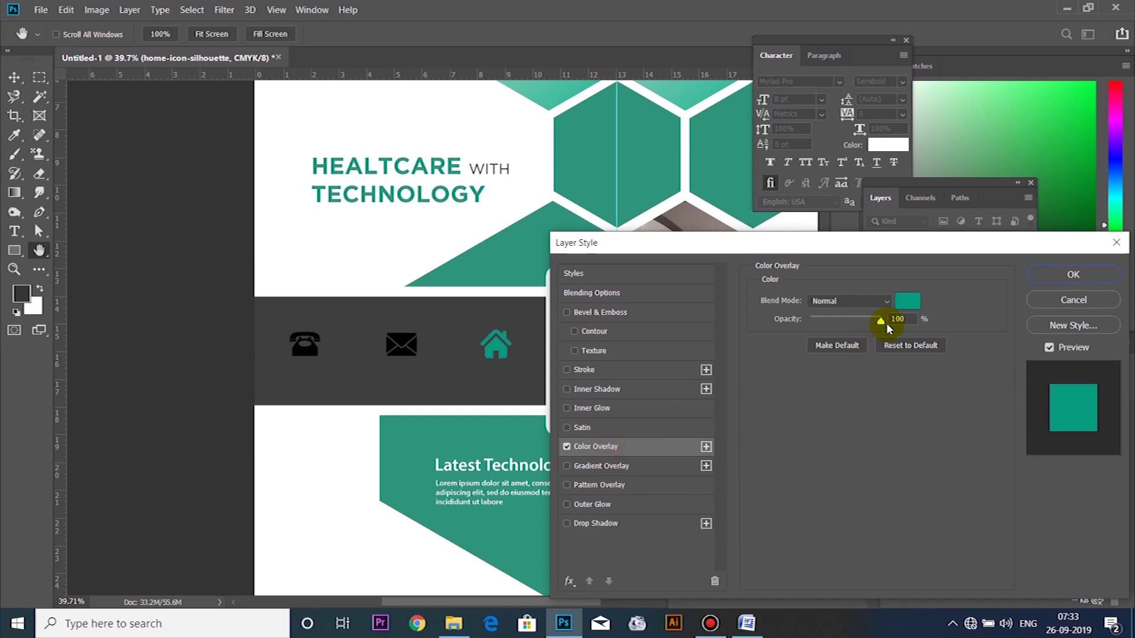
click(907, 300)
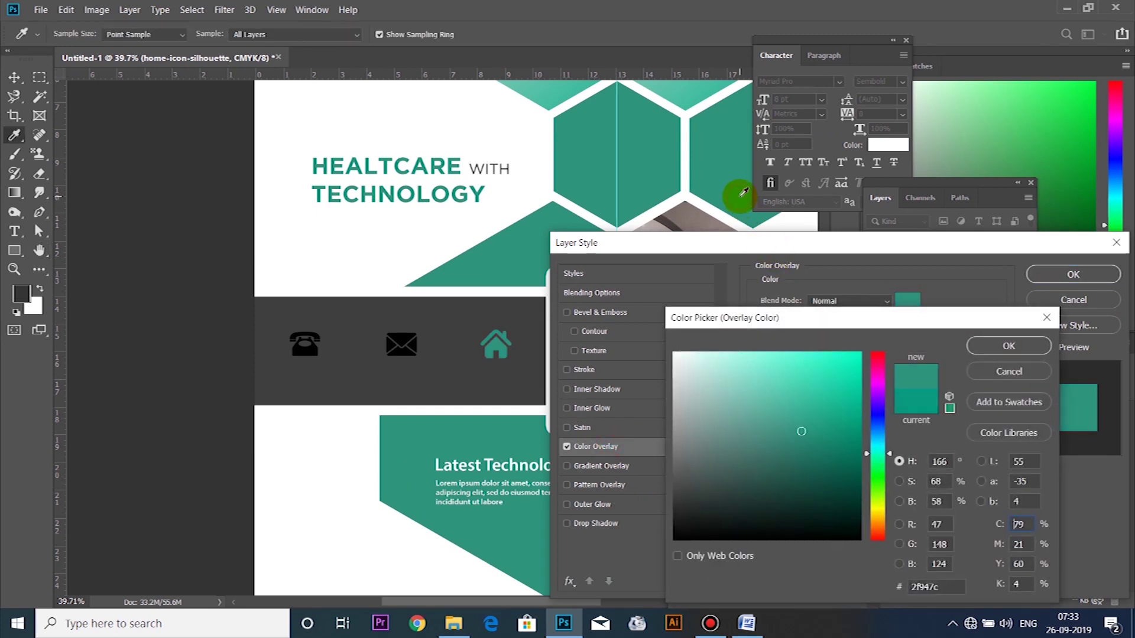
click(988, 350)
key(Return)
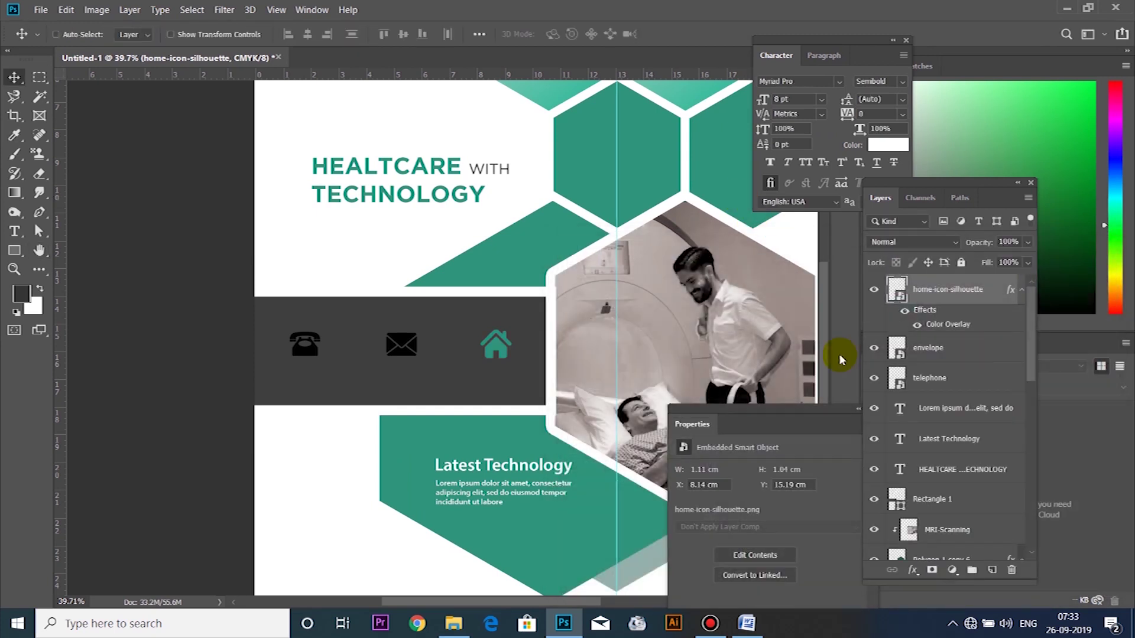
Step: Copy the home icon's layer style and paste it onto the envelope and telephone layers
click(1029, 299)
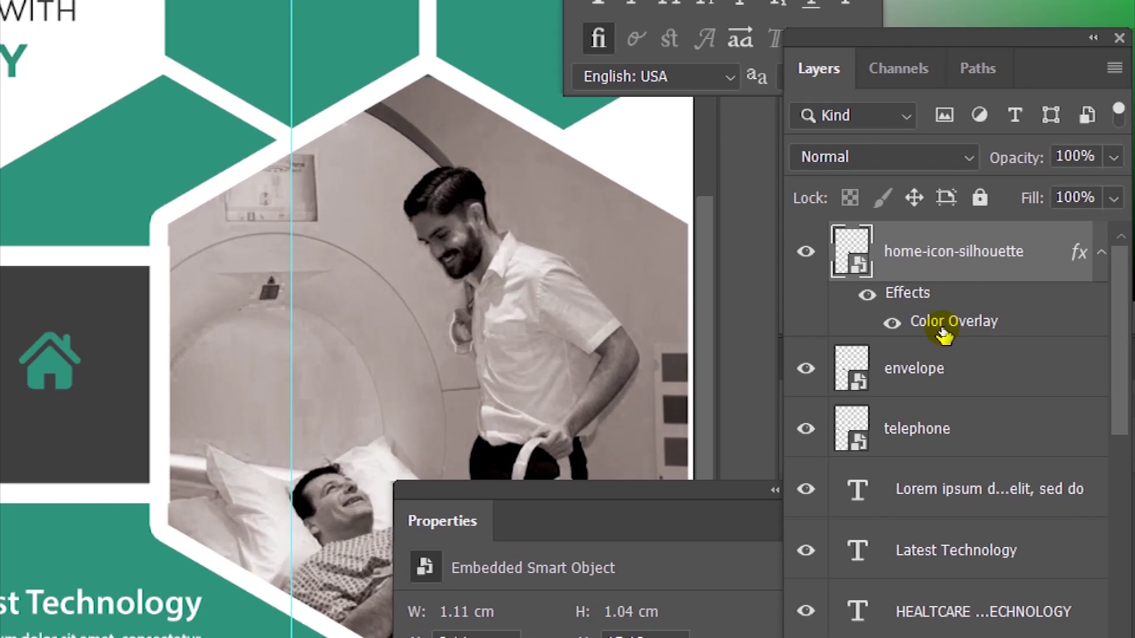
right_click(952, 324)
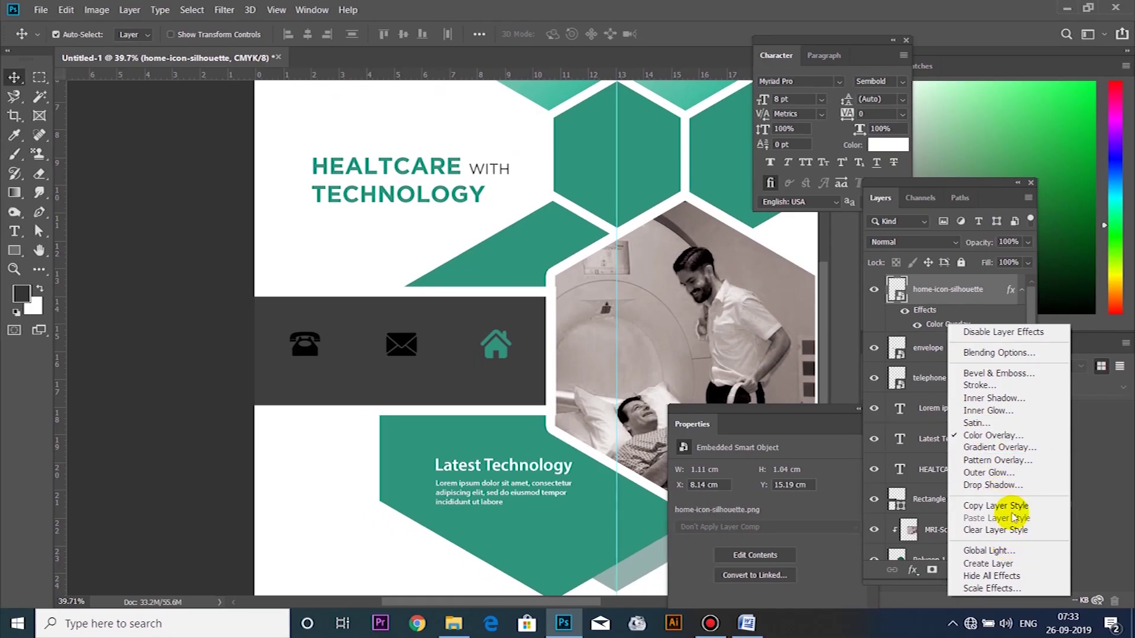
click(1012, 507)
scroll(979, 431, down, 2)
scroll(979, 431, up, 2)
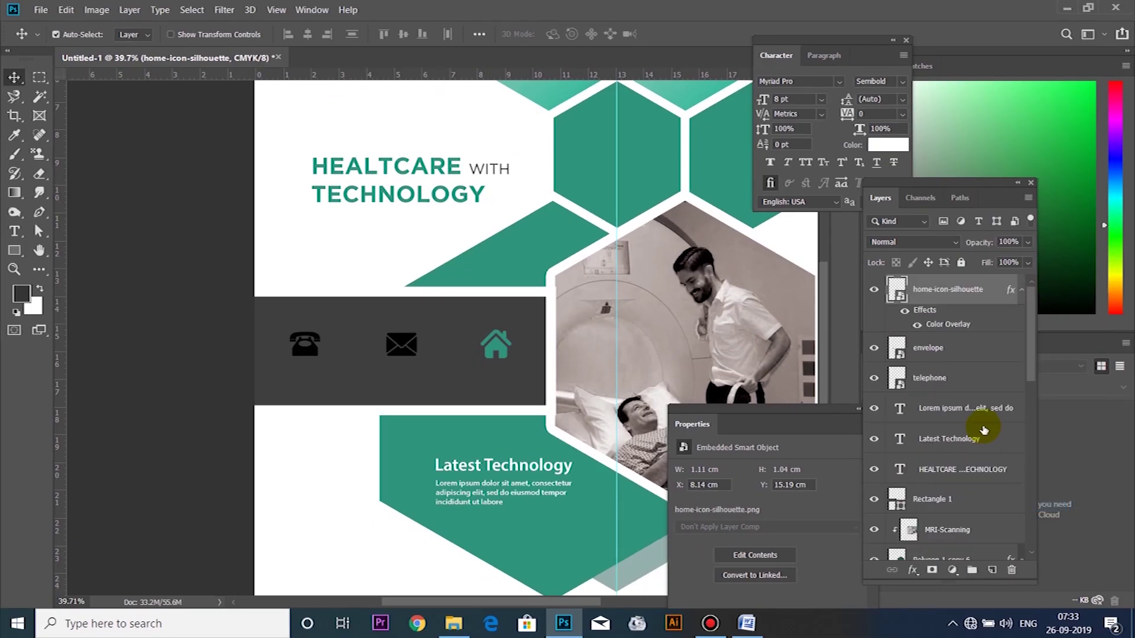
click(938, 357)
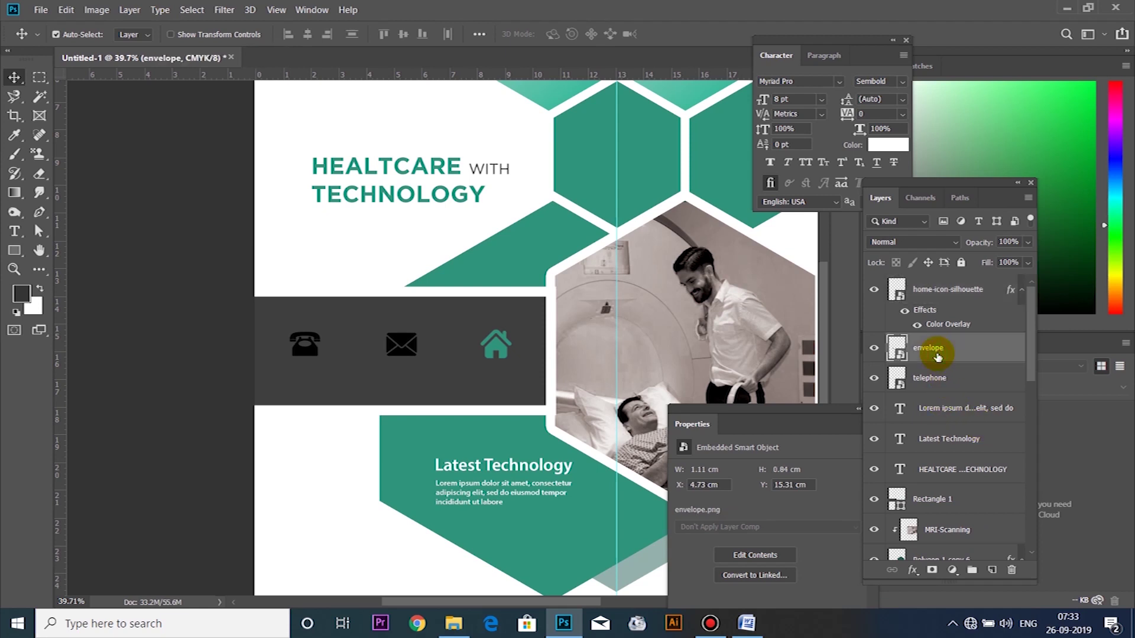
click(875, 350)
shift+click(937, 384)
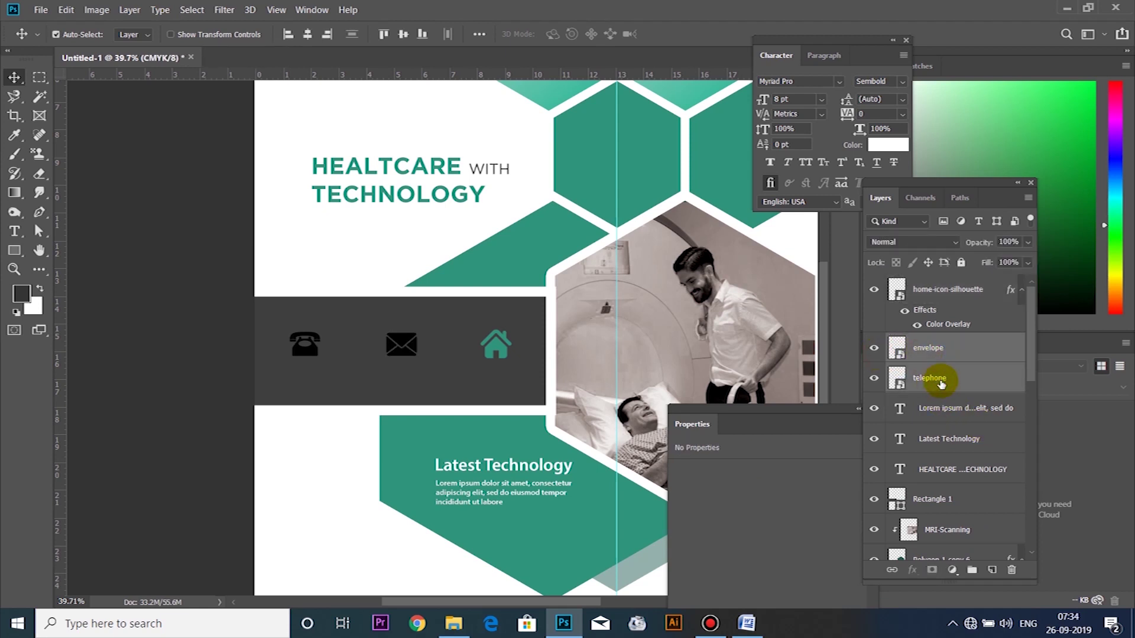
right_click(952, 353)
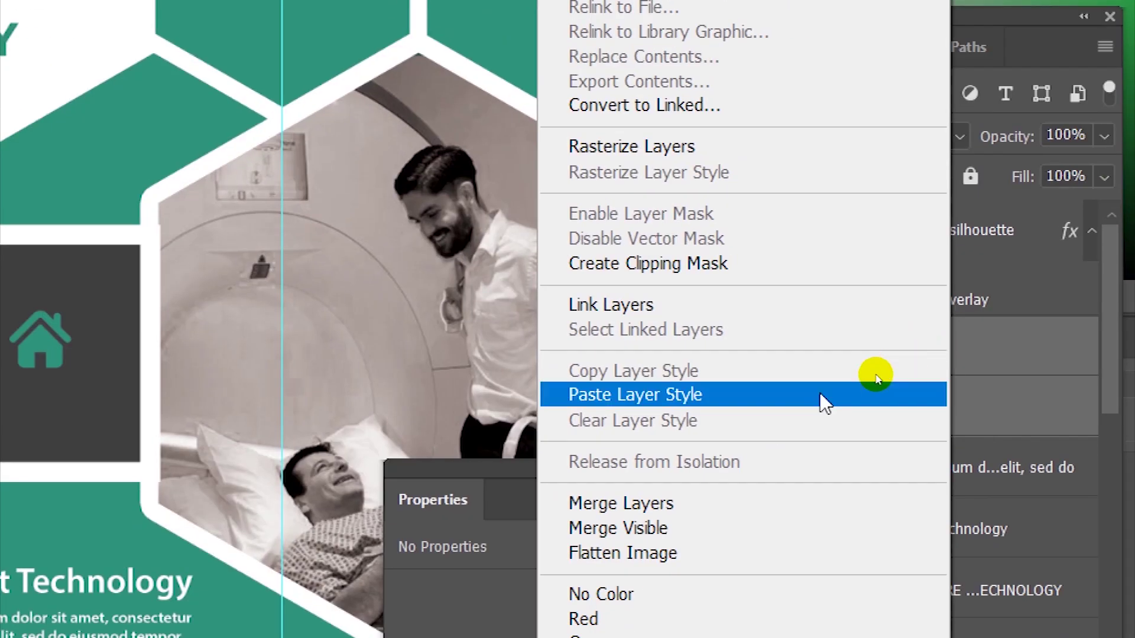
click(801, 396)
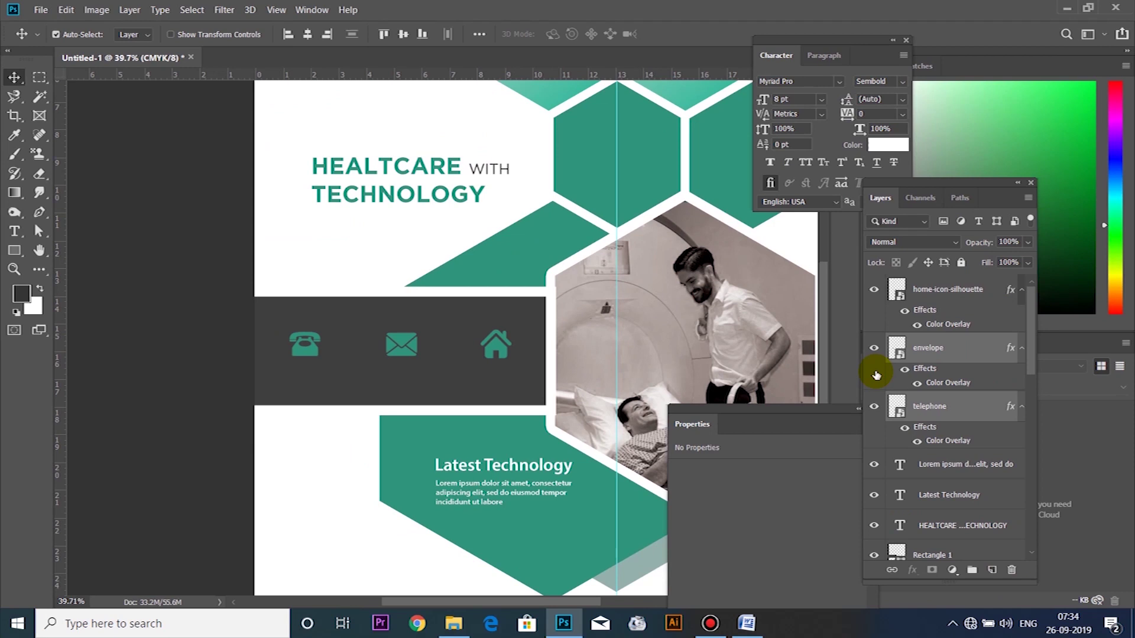
Step: Copy the phone number from the Word document and paste it as white text below the telephone icon on the banner
scroll(496, 381, down, 1)
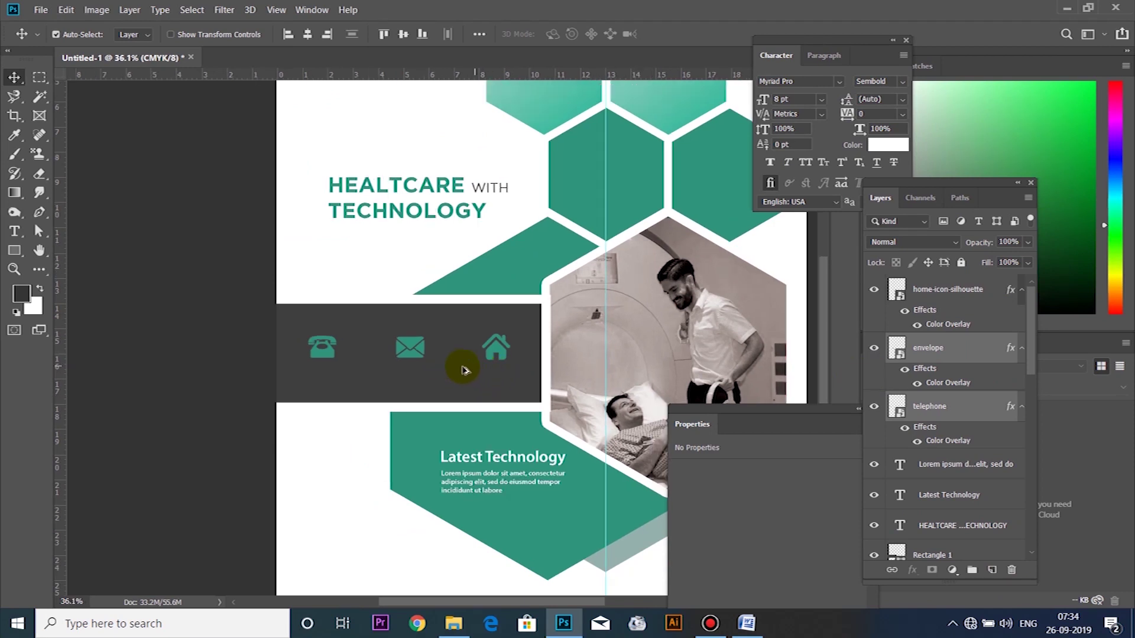
scroll(450, 361, down, 1)
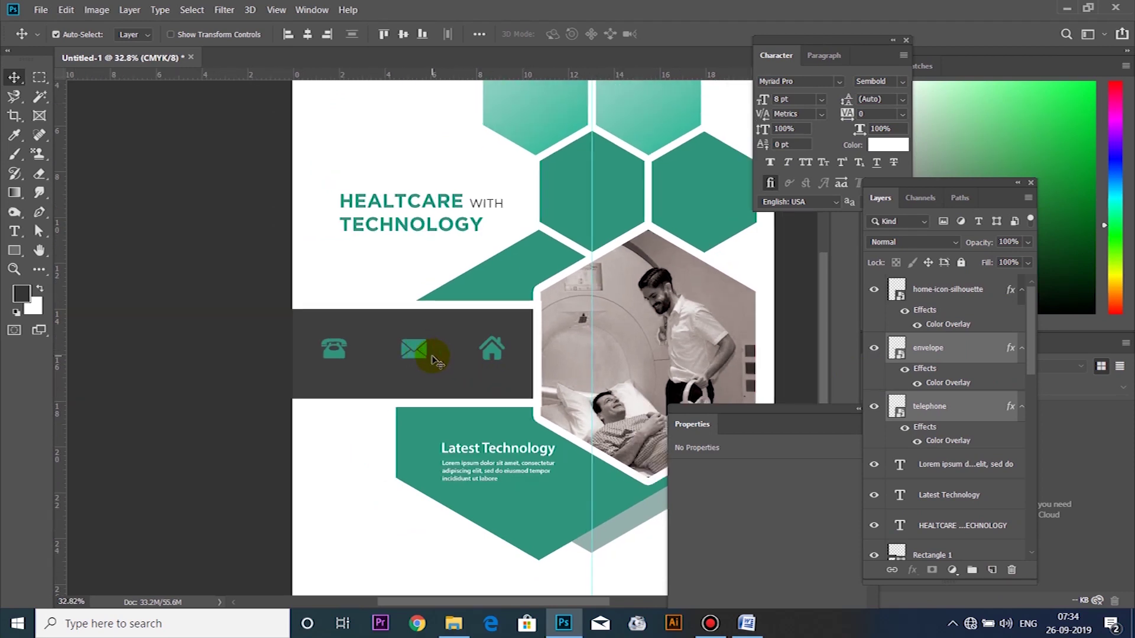
click(426, 347)
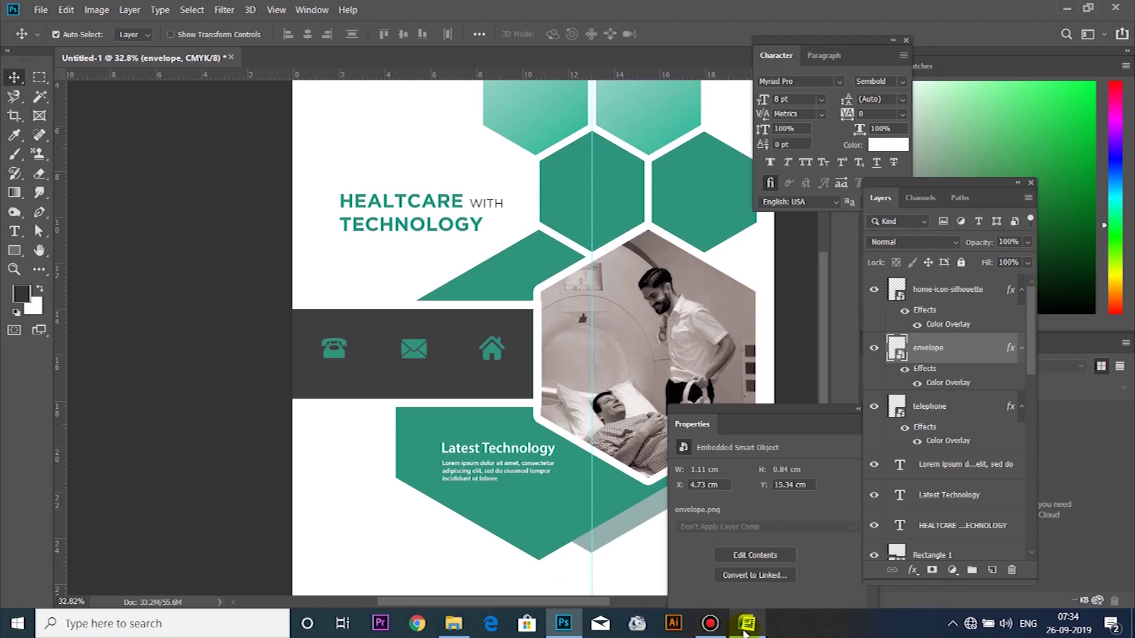
click(741, 618)
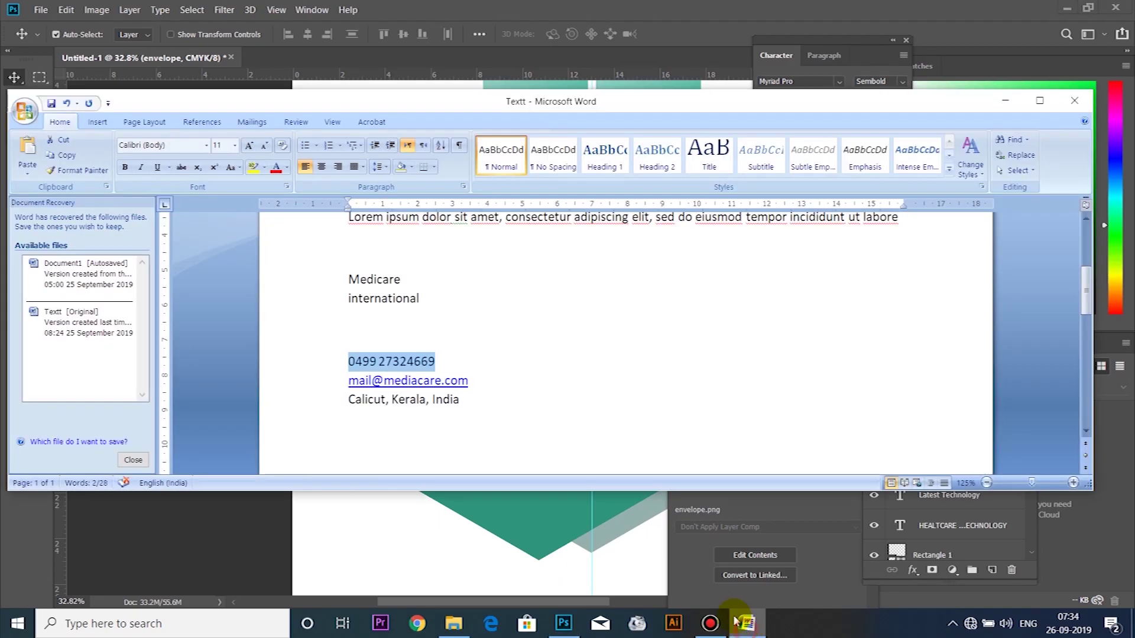
click(563, 624)
key(t)
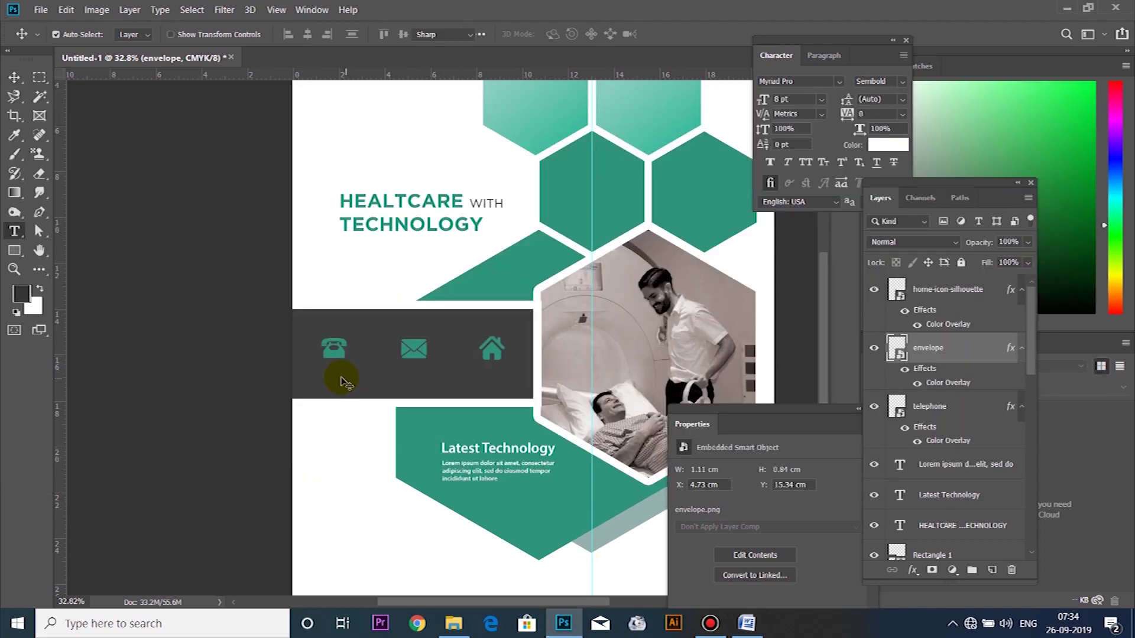
click(321, 377)
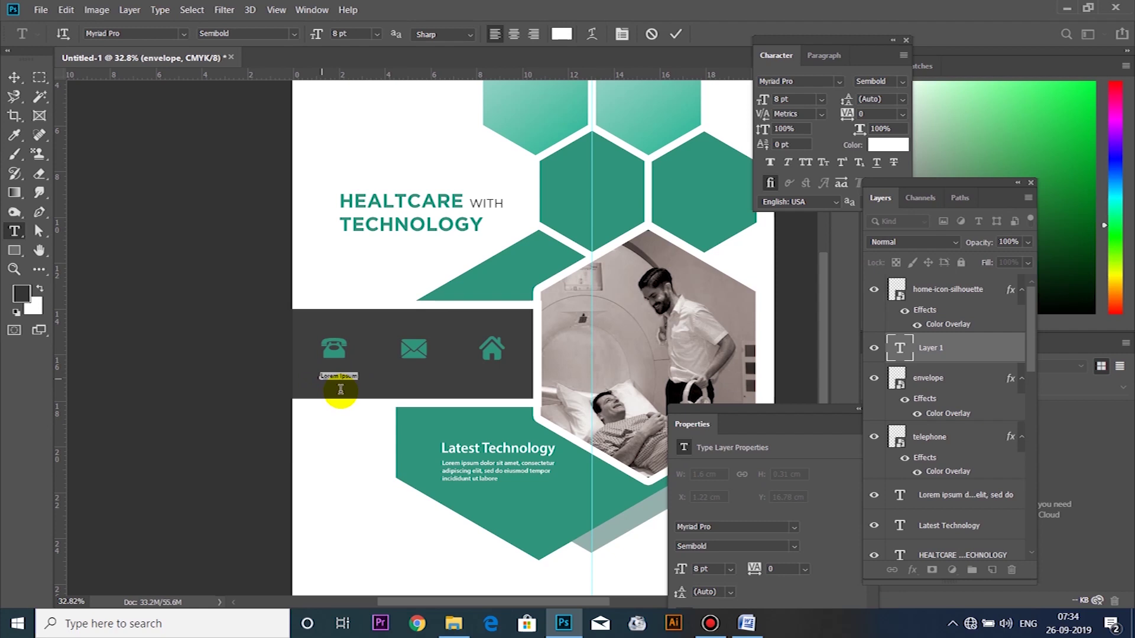
scroll(347, 377, up, 5)
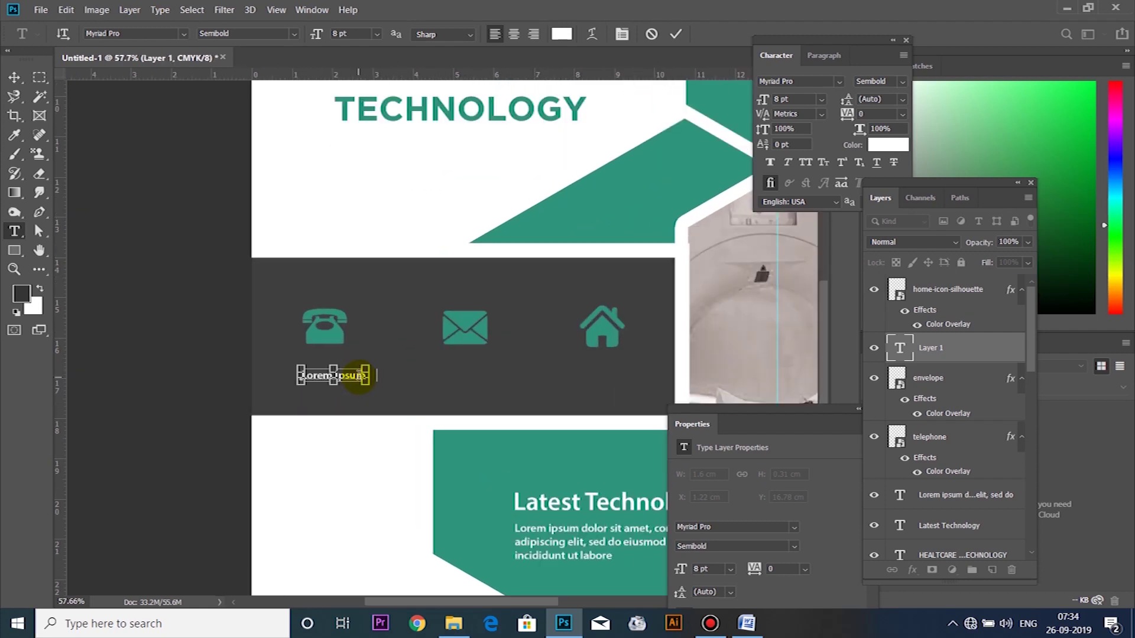
key(ctrl+v)
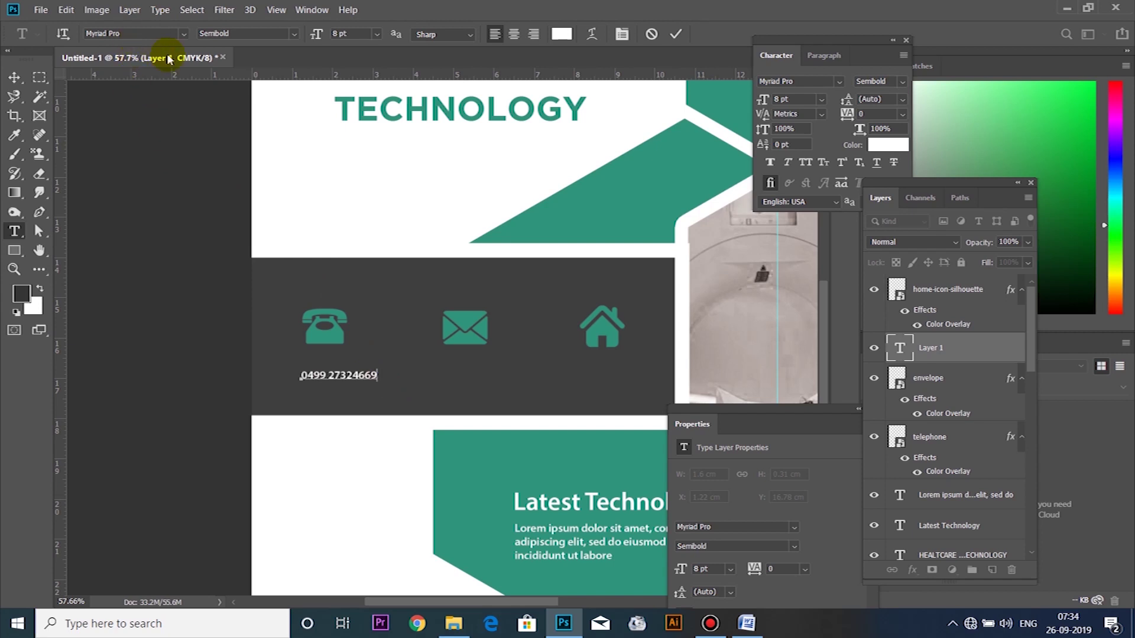
Step: Set the phone number text to Myriad Pro Regular at 7.5 pt and centre it just below the telephone icon
key(ctrl+a)
click(292, 32)
click(285, 96)
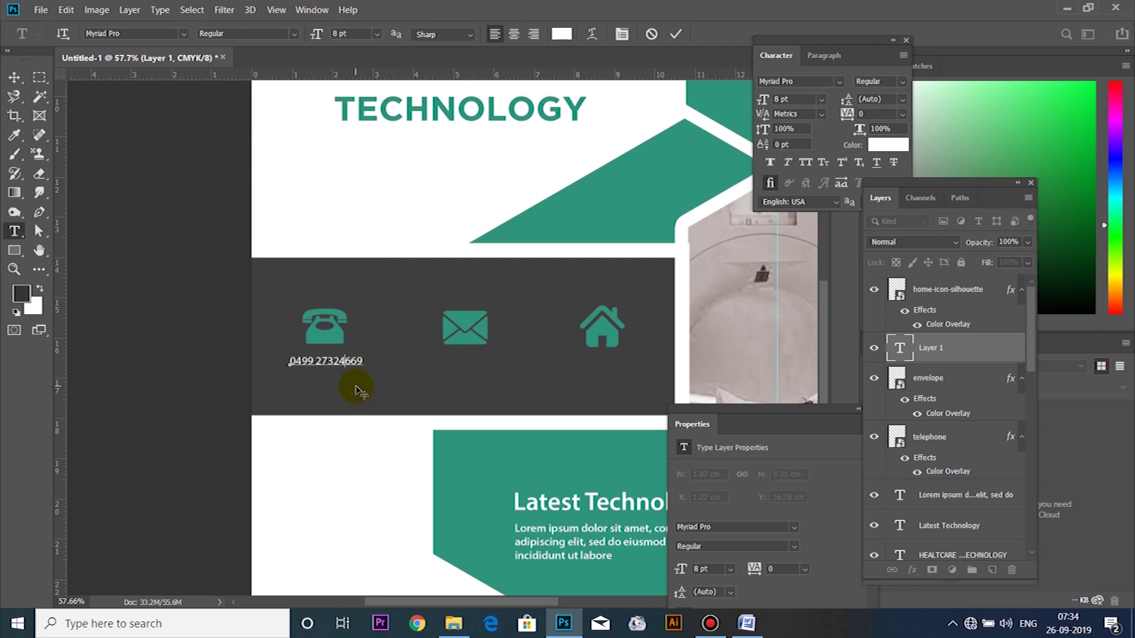
key(ctrl+a)
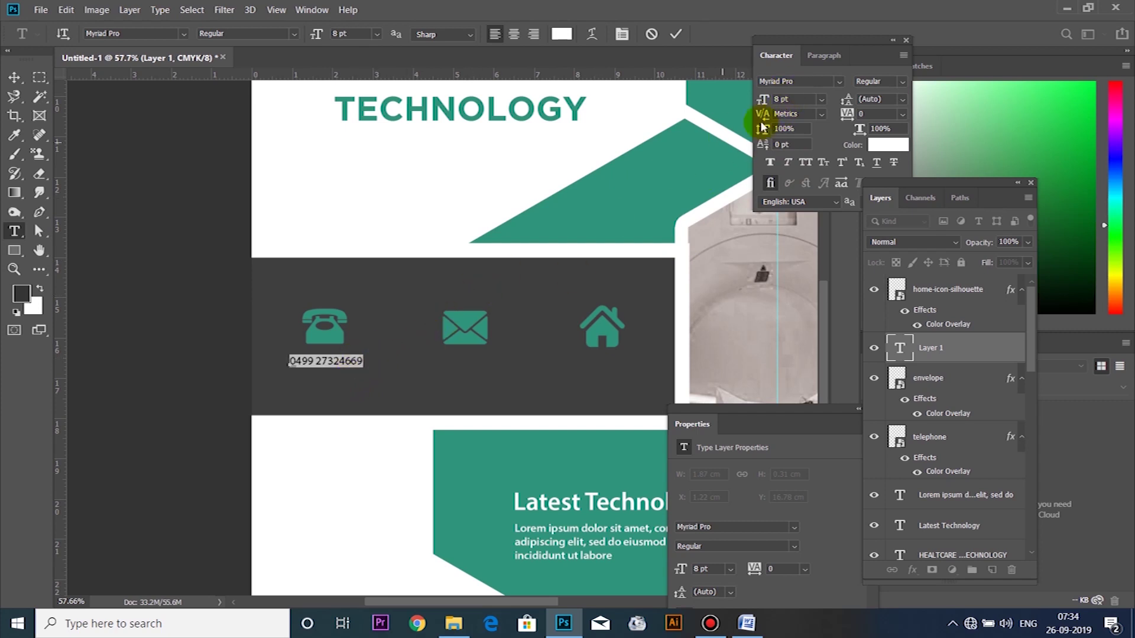
click(786, 98)
text(7.5)
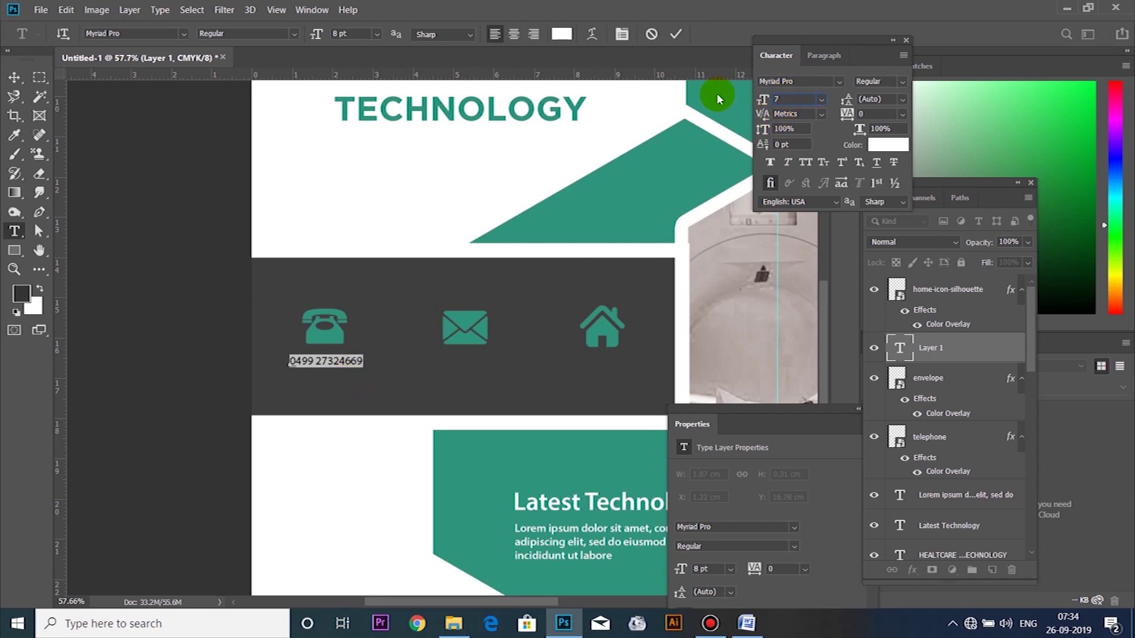
key(Return)
click(717, 94)
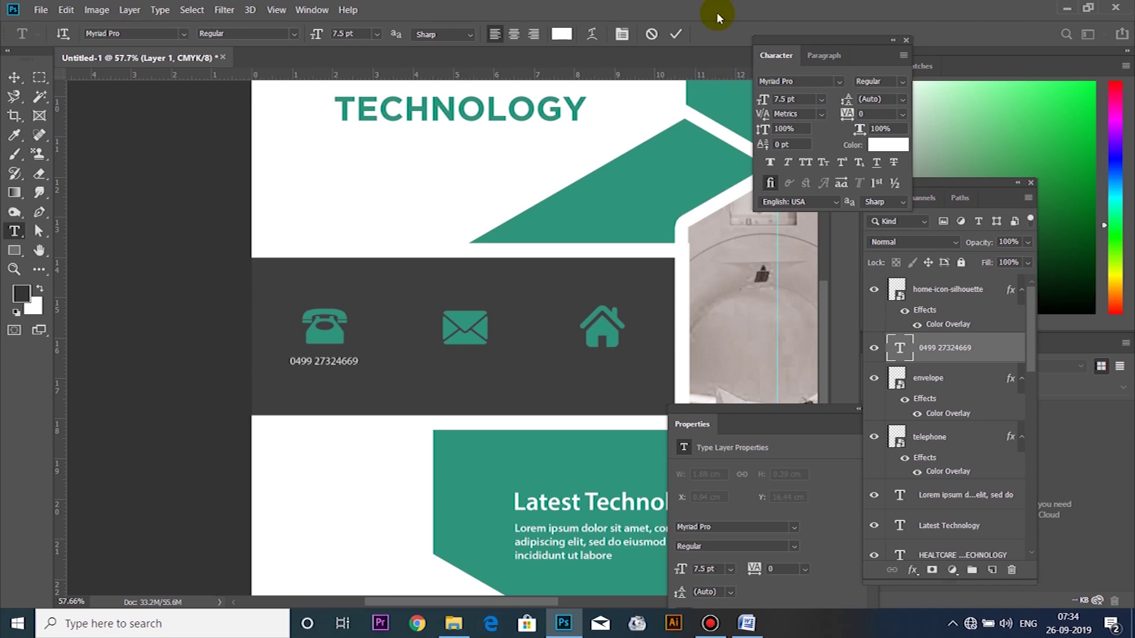
key(v)
drag(343, 366, 344, 369)
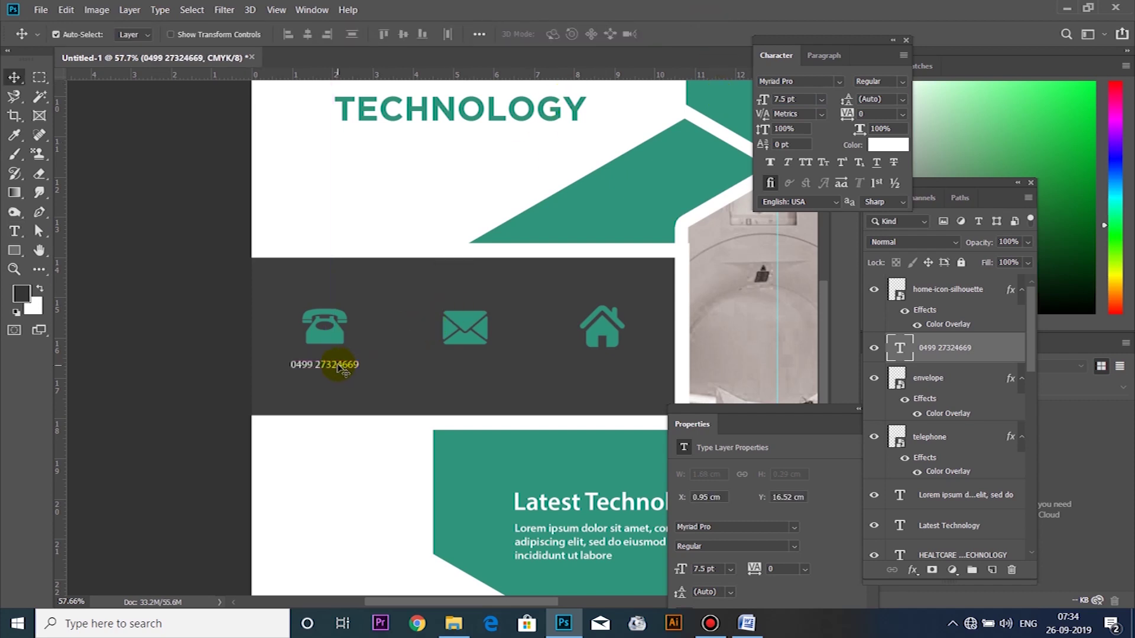
Step: Duplicate the phone number text below the envelope icon, replace it with the e-mail address copied from Word and centre it there
mouse_move(341, 366)
mouse_down()
mouse_move(481, 376)
mouse_move(343, 378)
mouse_up()
key(ctrl+c)
click(747, 623)
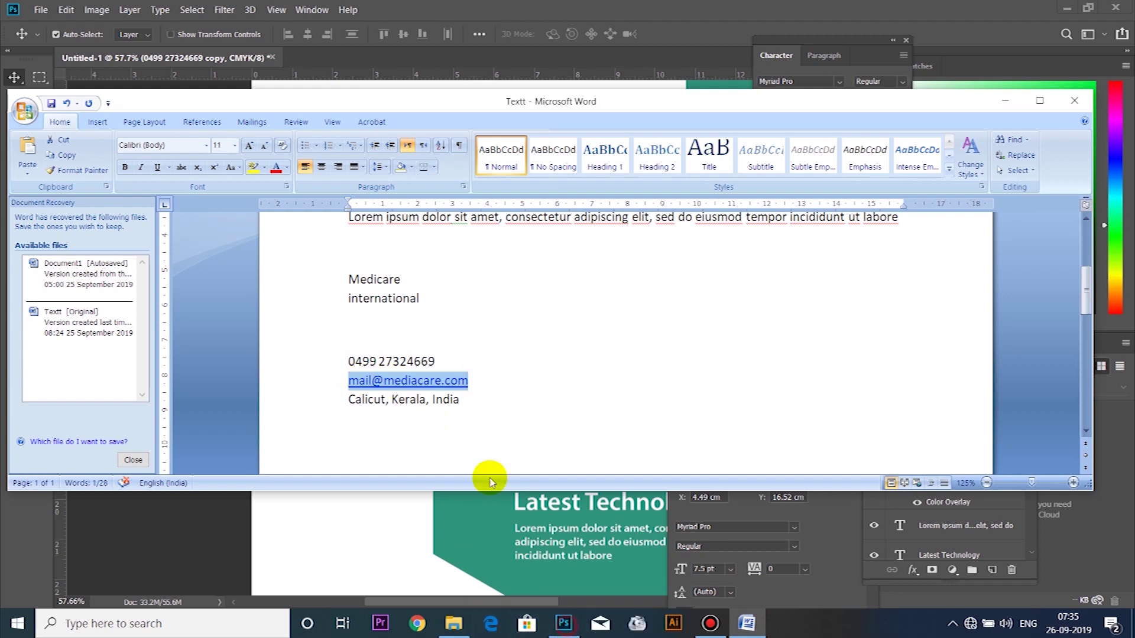
click(558, 623)
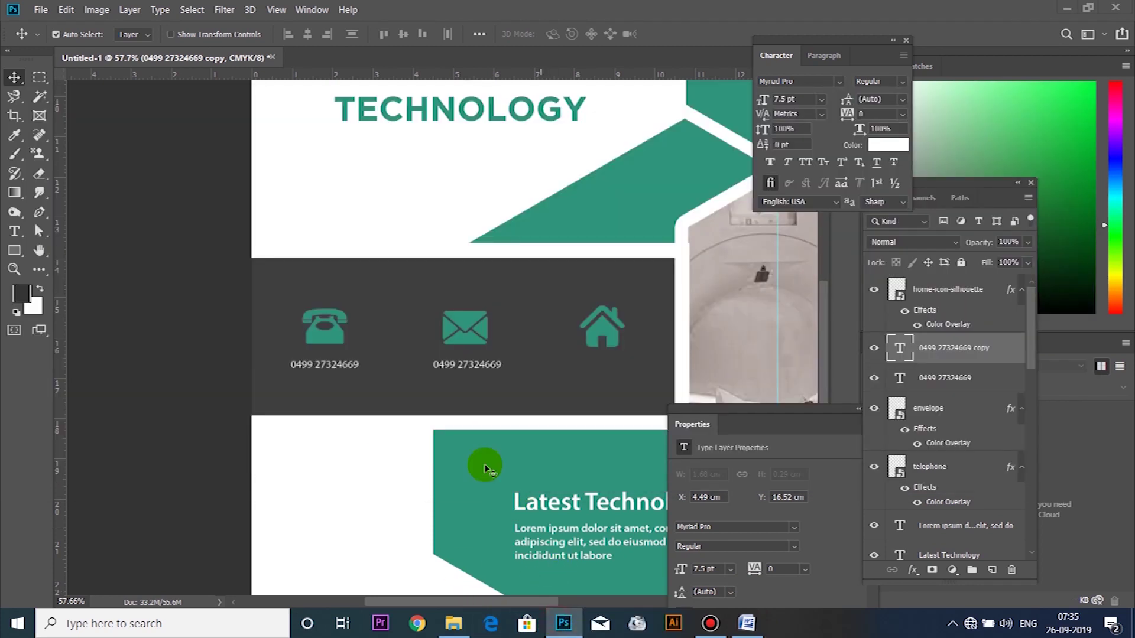
double_click(485, 367)
key(ctrl+a)
key(ctrl+v)
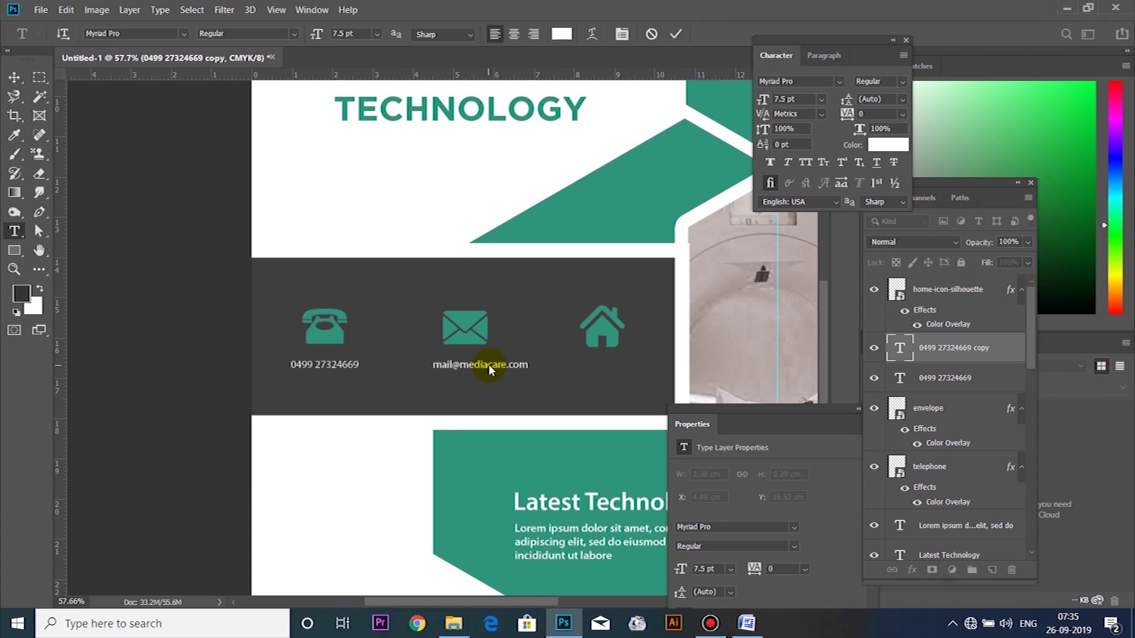
key(ctrl+Return)
key(v)
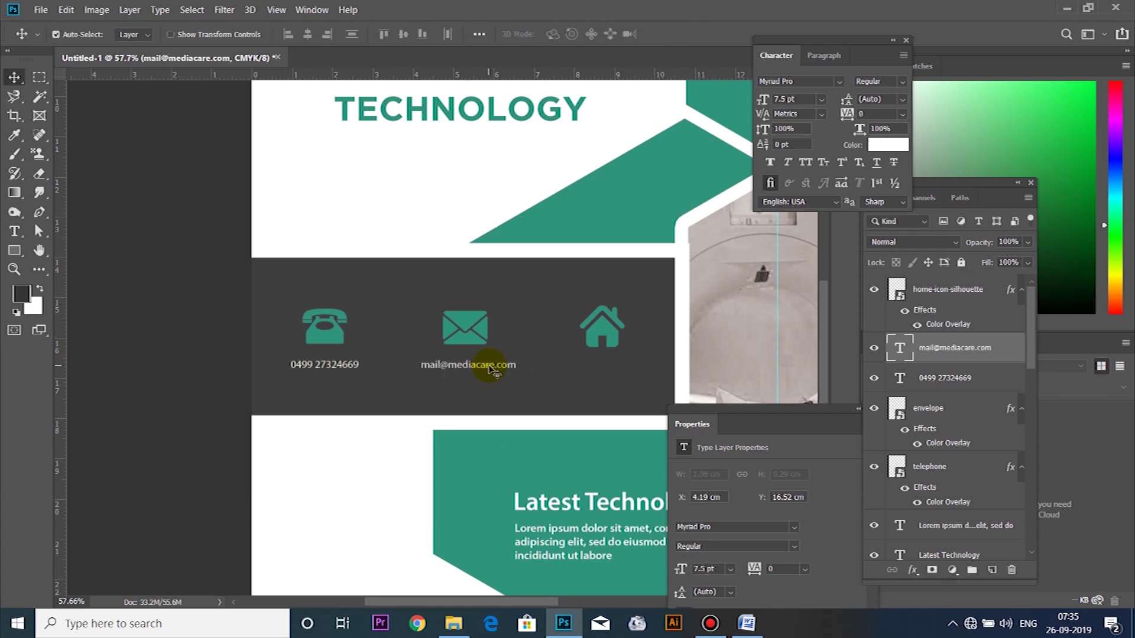
Step: Duplicate the e-mail text below the home icon and replace it with the address line copied from Word
drag(498, 369, 631, 370)
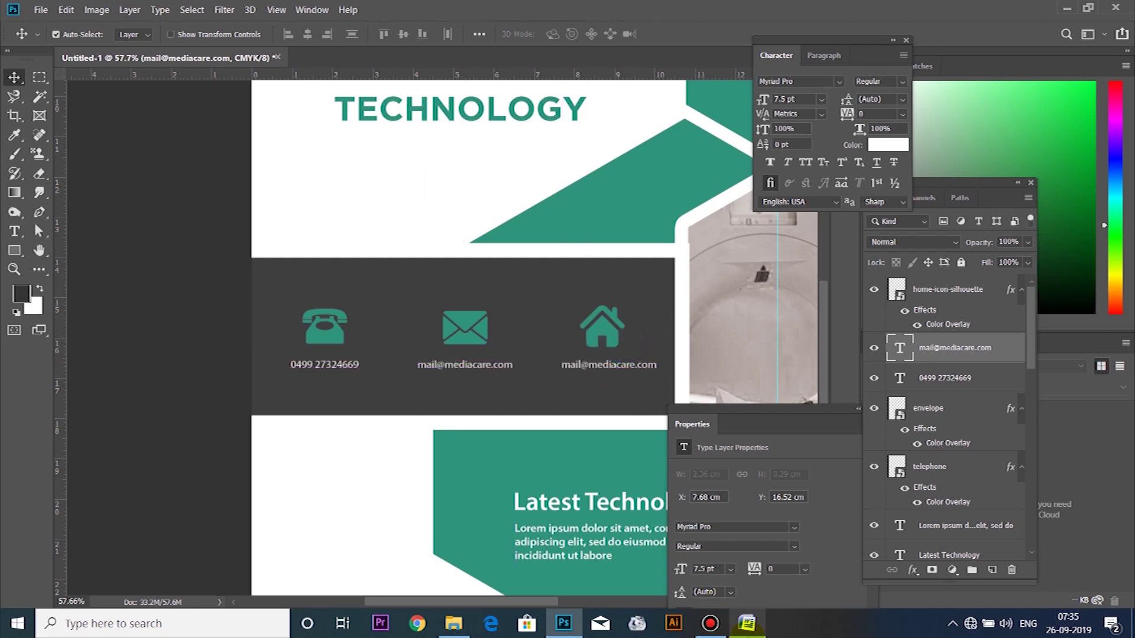
click(747, 623)
drag(476, 405, 341, 400)
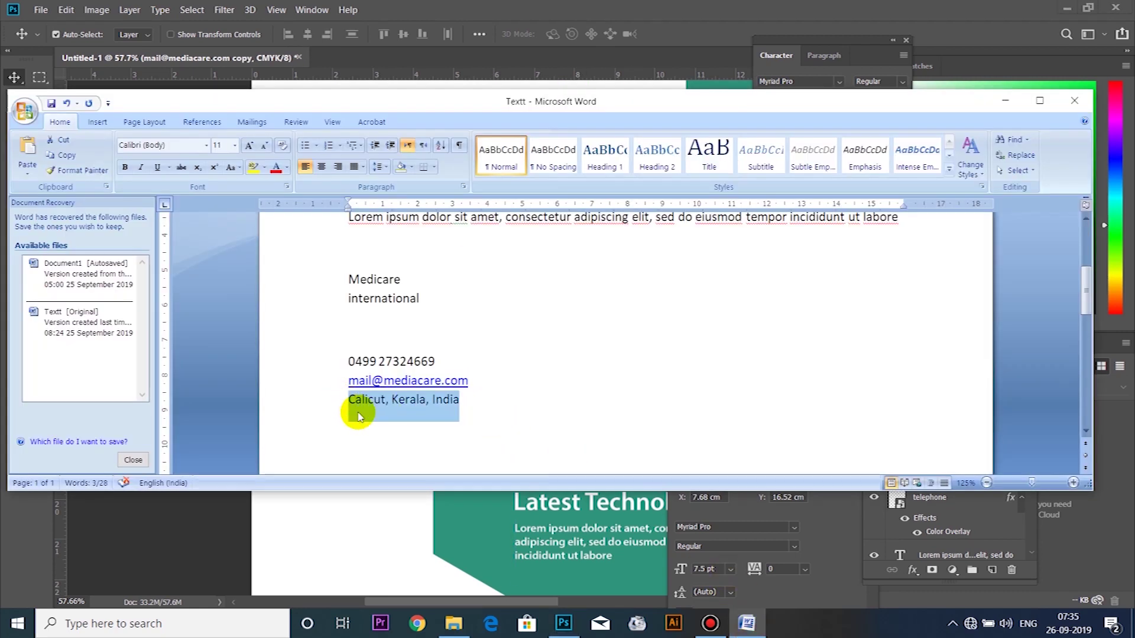
click(467, 514)
key(t)
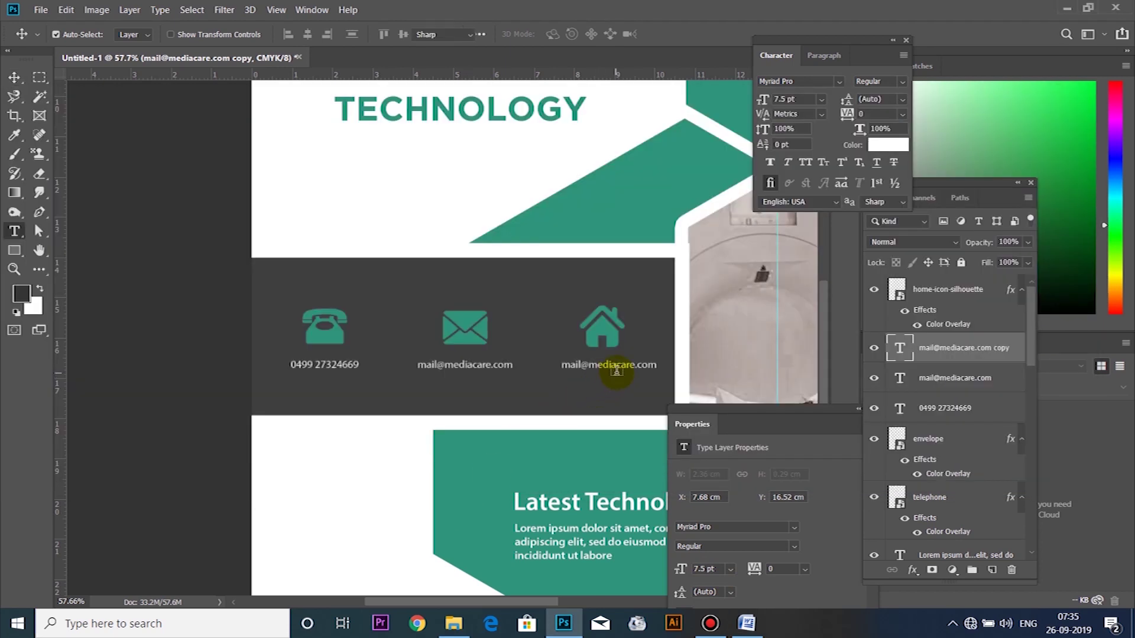
click(620, 371)
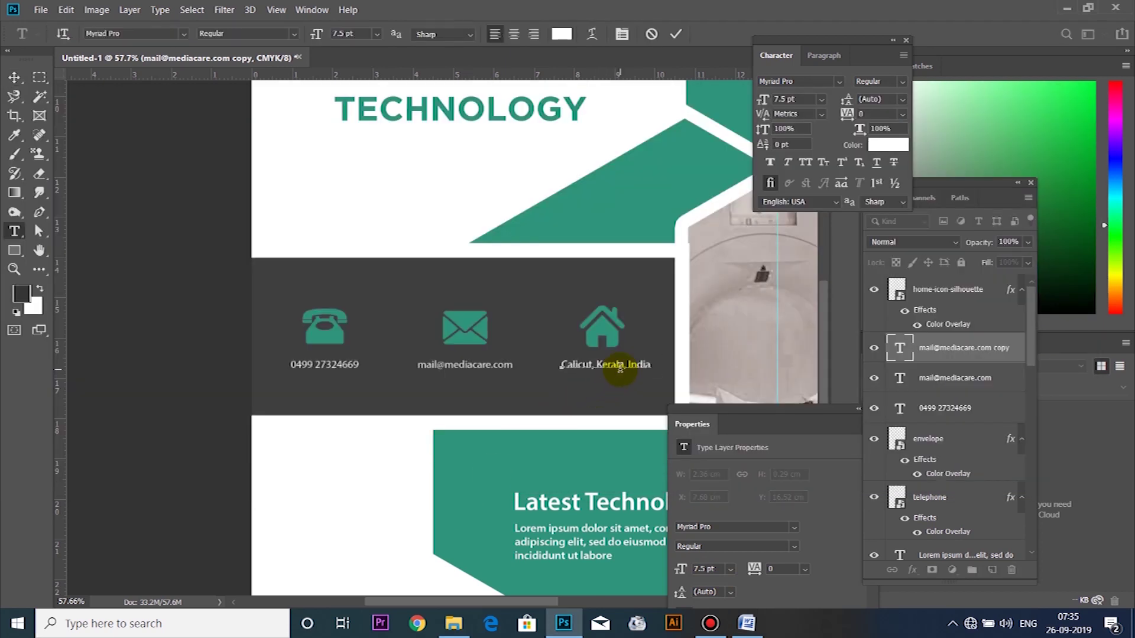
click(451, 456)
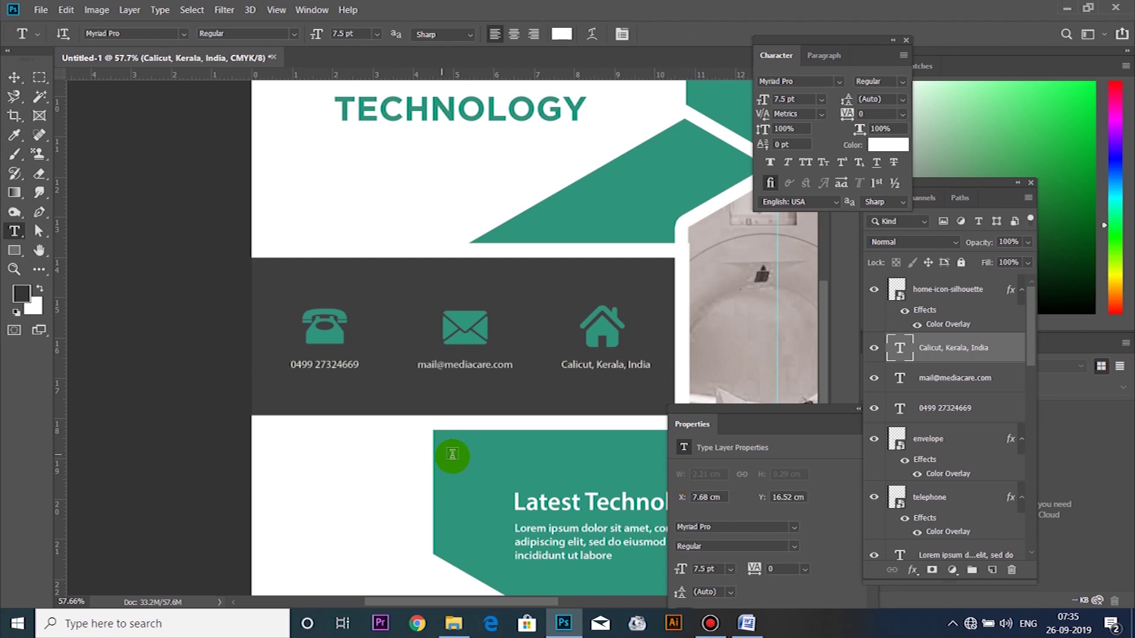
Step: Draw a thin vertical rectangle about 6 px wide and 195 px high between the telephone and envelope icons
scroll(473, 459, down, 3)
scroll(492, 462, up, 5)
key(v)
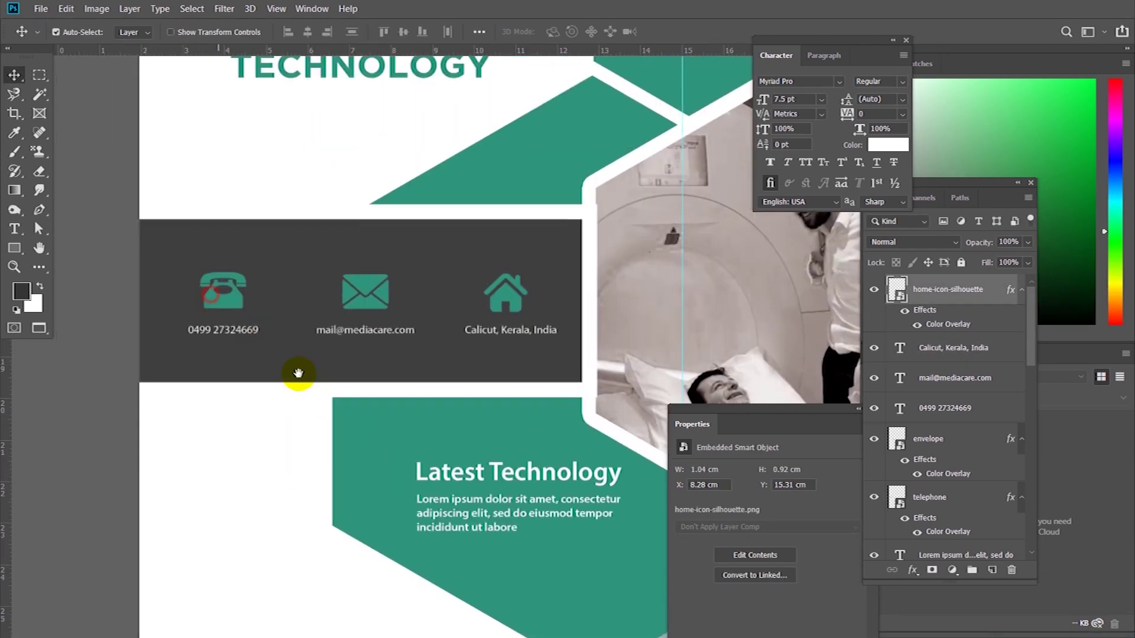
scroll(261, 319, up, 2)
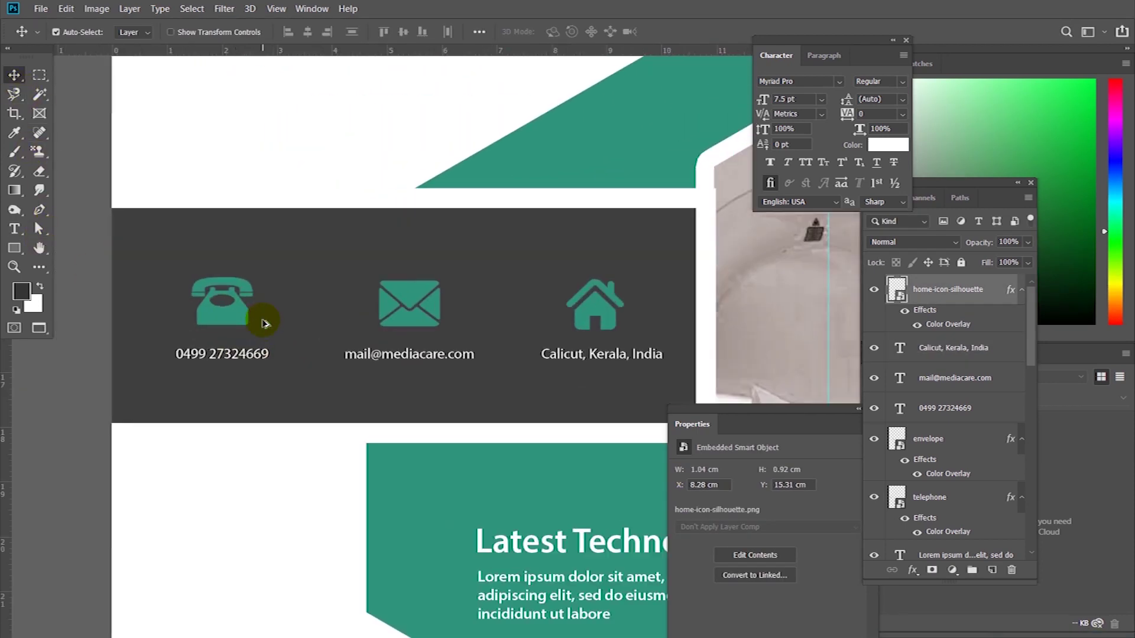
click(14, 248)
drag(304, 261, 311, 360)
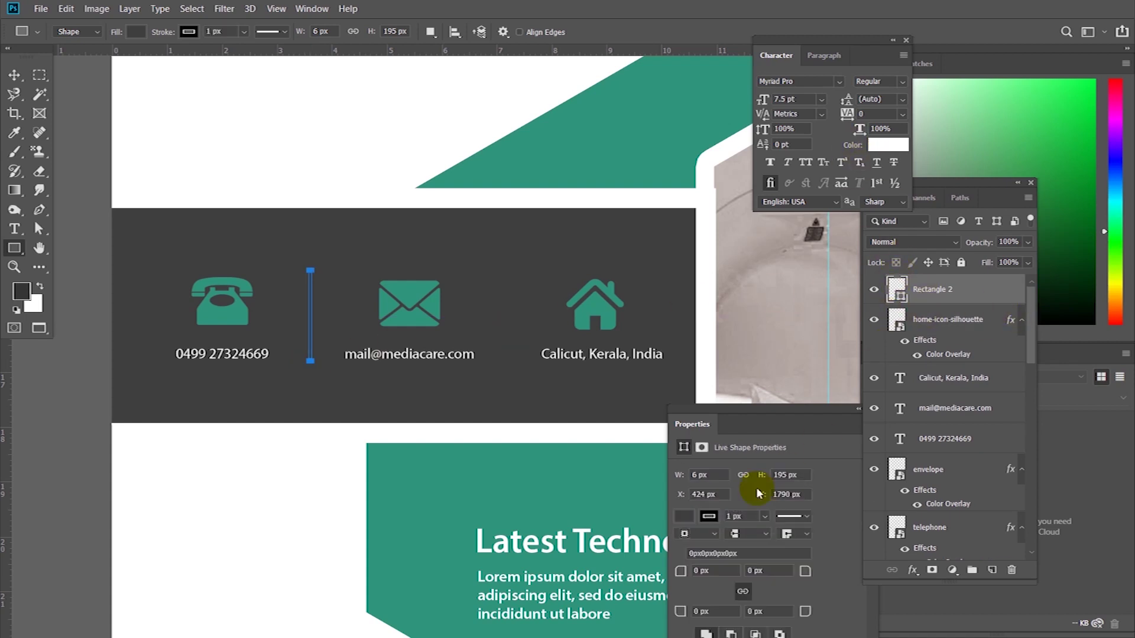
Step: Remove the divider rectangle's stroke and fill it with white
click(698, 519)
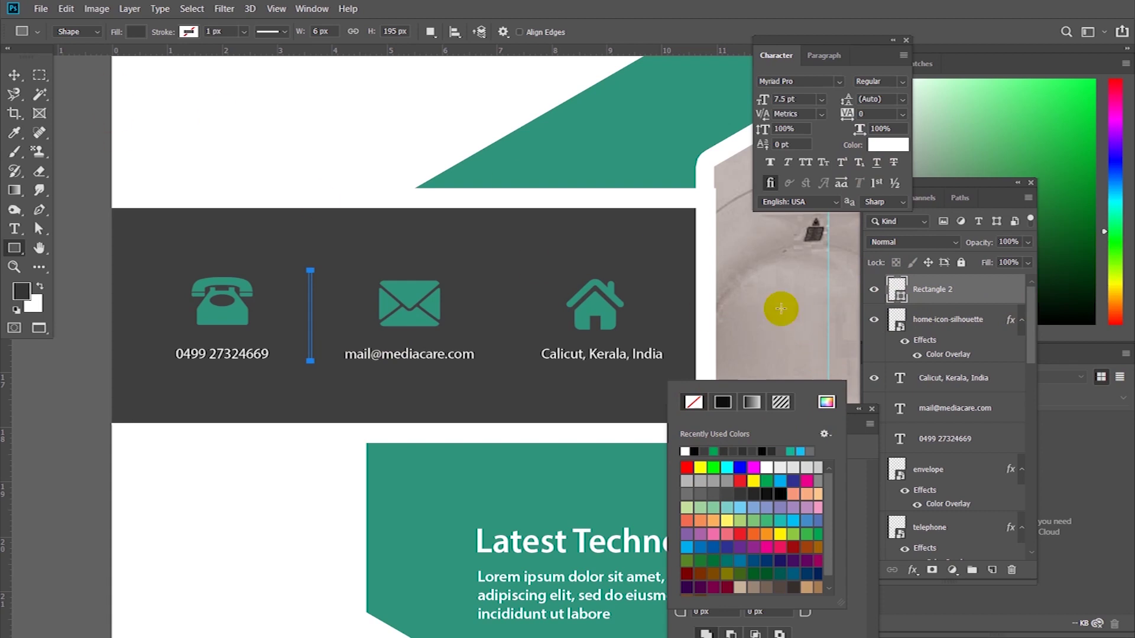
click(789, 349)
key(Escape)
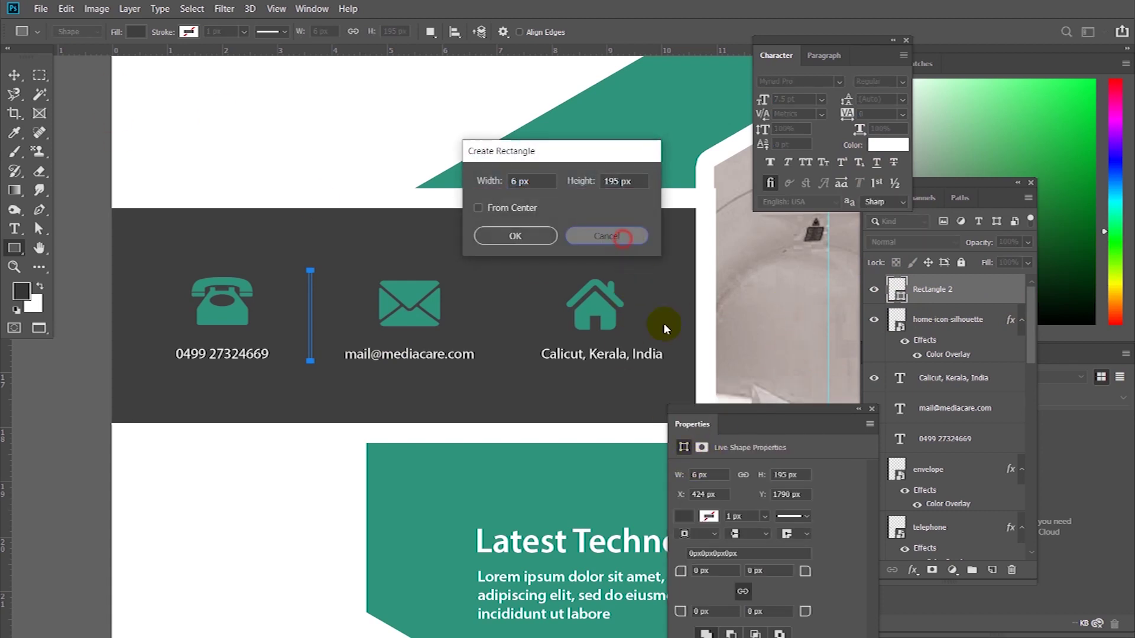
click(684, 516)
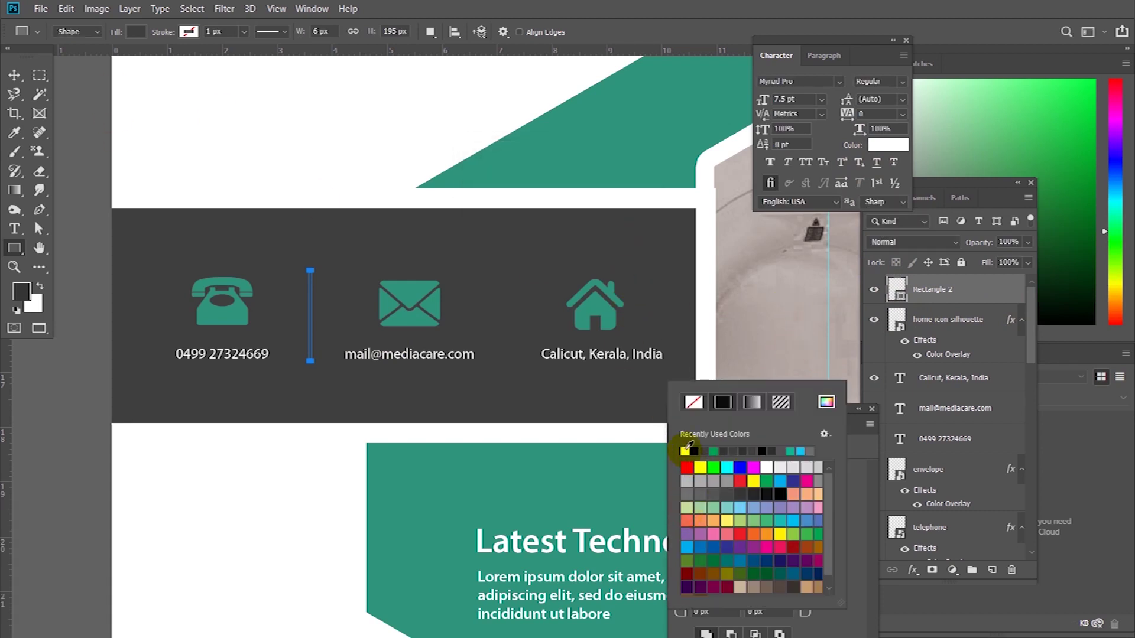
click(14, 75)
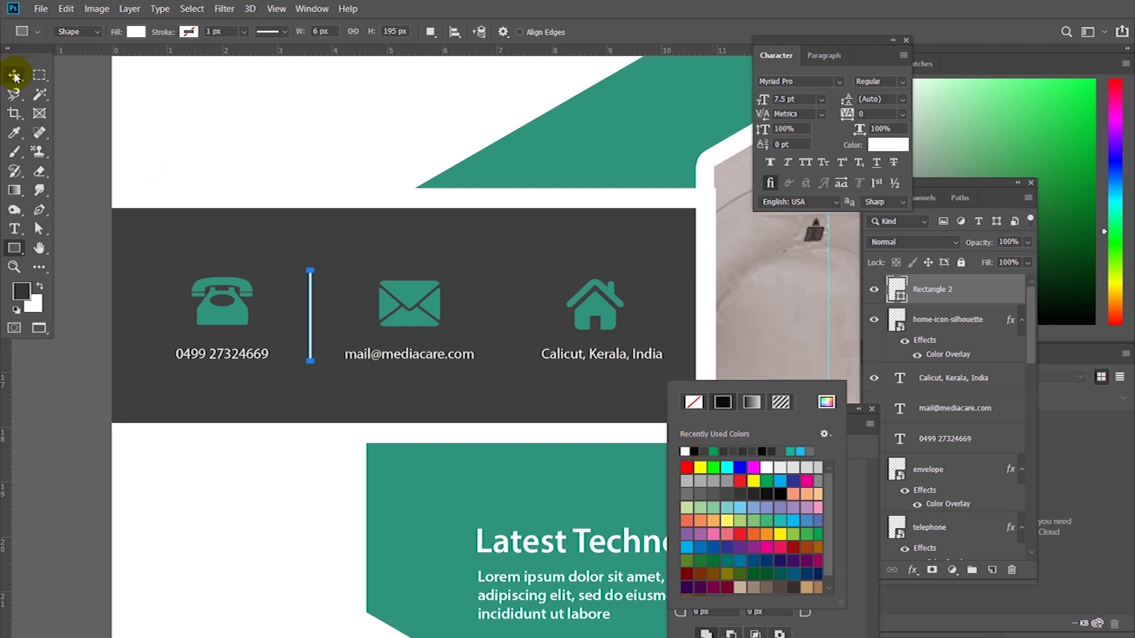
Step: Transform the white divider to 50% of its width, making it 3 px wide
scroll(258, 169, down, 1)
scroll(304, 278, down, 1)
click(302, 286)
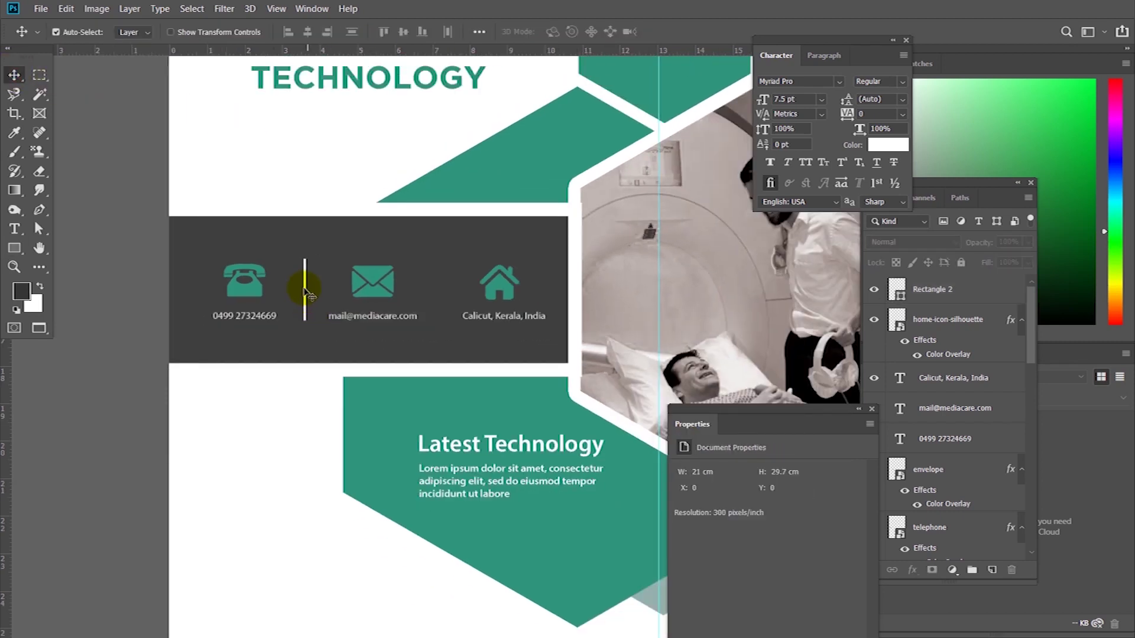
scroll(312, 286, up, 4)
scroll(311, 286, up, 2)
click(317, 285)
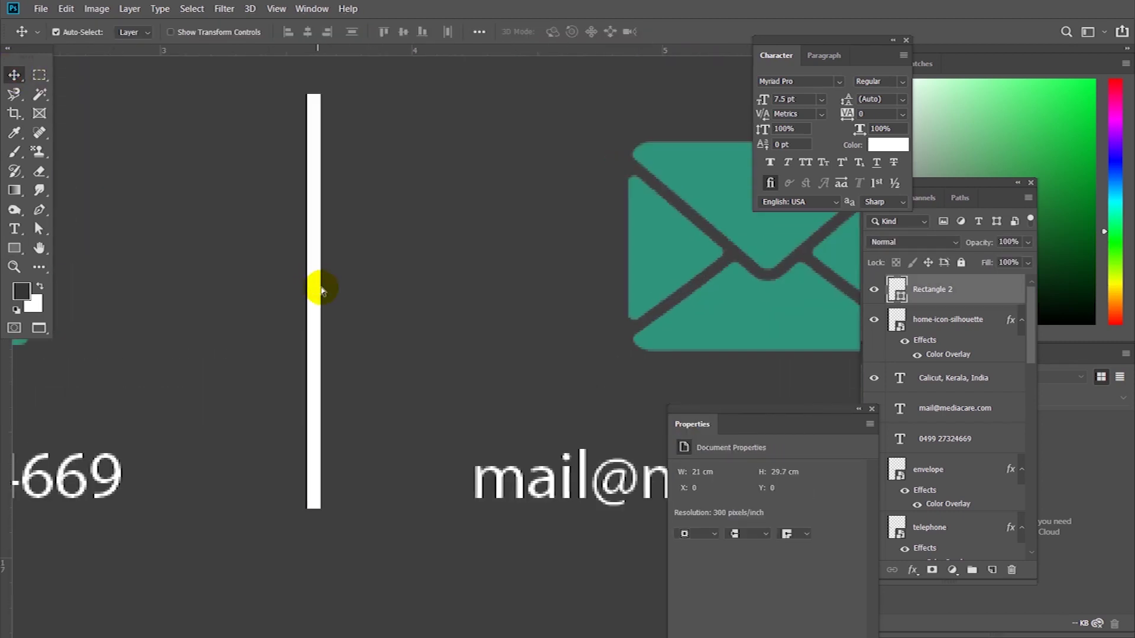
key(ctrl+t)
drag(324, 300, 314, 299)
scroll(615, 349, down, 2)
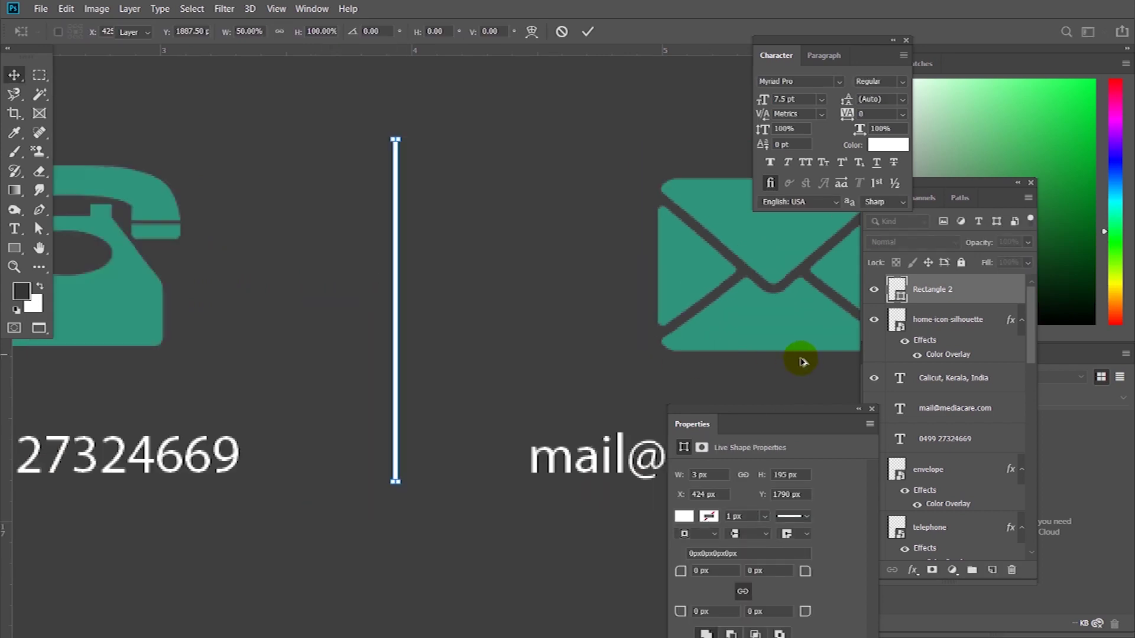
key(Return)
Step: Lower the white divider's layer opacity to 53%
scroll(664, 367, down, 2)
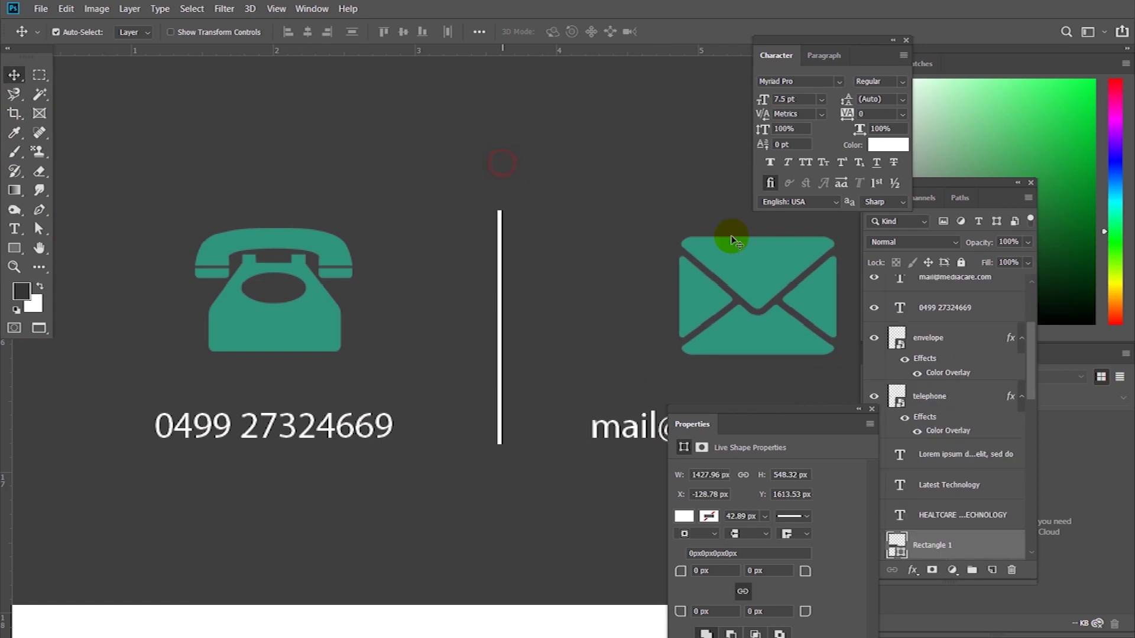
scroll(1032, 292, up, 3)
click(1028, 242)
drag(1026, 259, 996, 258)
scroll(601, 299, down, 1)
Step: Place a copy of the divider between the envelope and home icons, at about X 864 px and Y 1791 px
scroll(463, 309, right, 5)
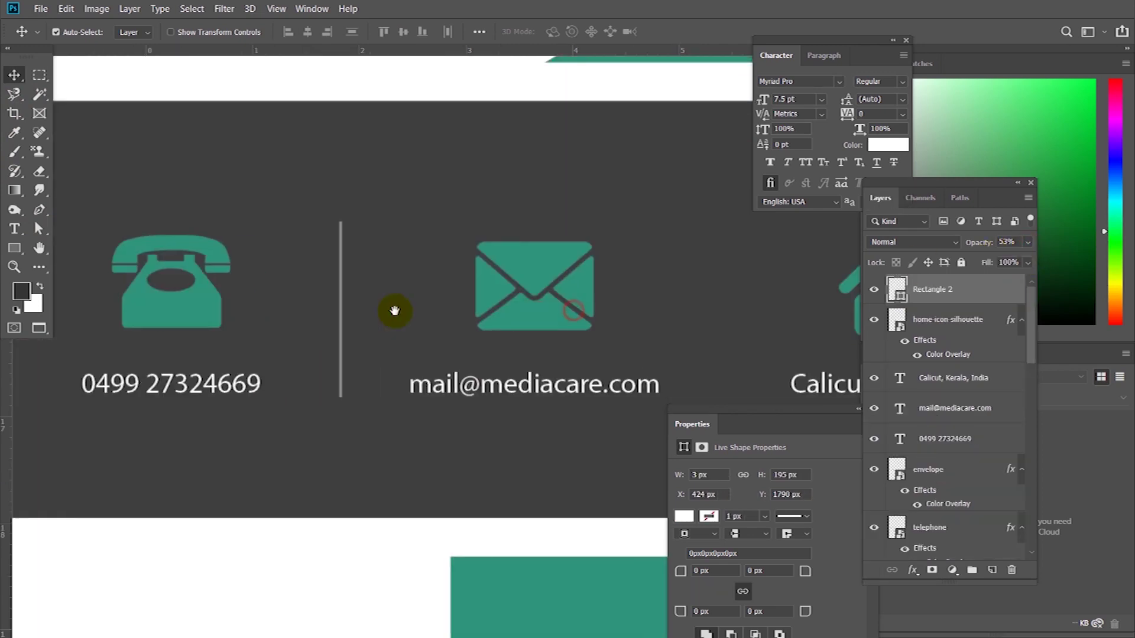
drag(297, 301, 690, 287)
scroll(622, 327, down, 4)
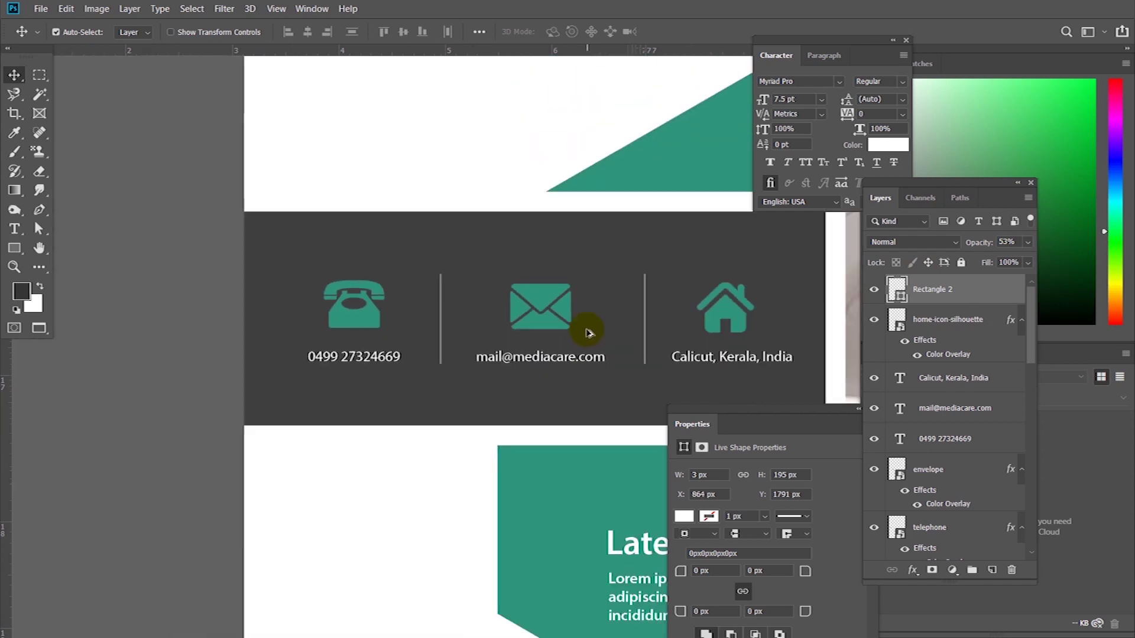
Step: Examine the whole page layout with the finished contact banner, including in the full-screen view
scroll(574, 369, down, 3)
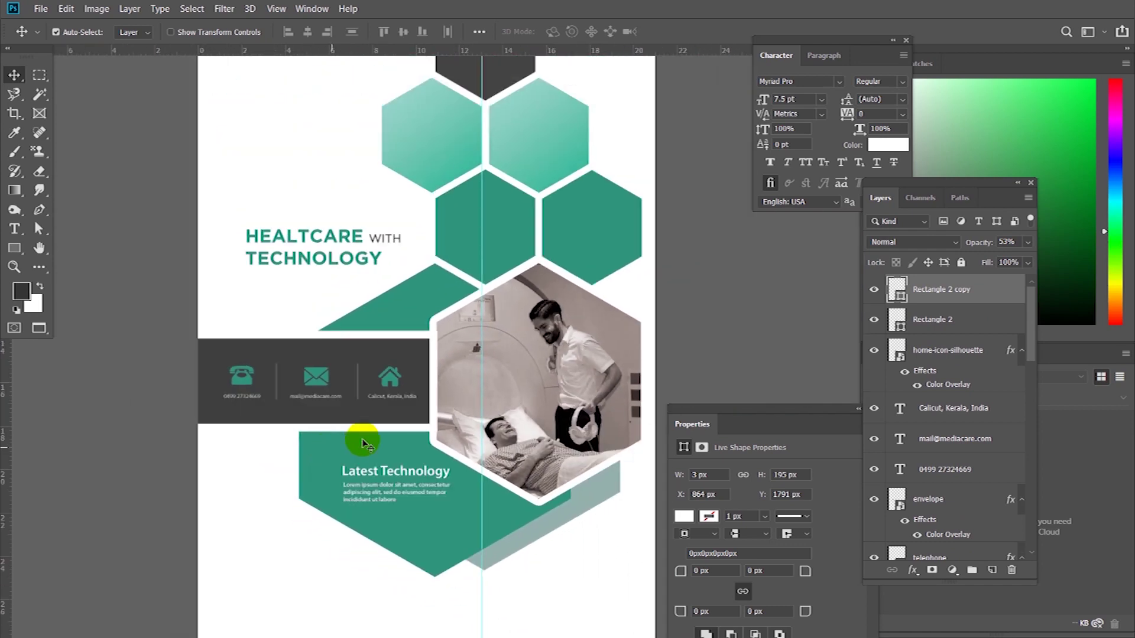
scroll(398, 384, up, 1)
click(398, 384)
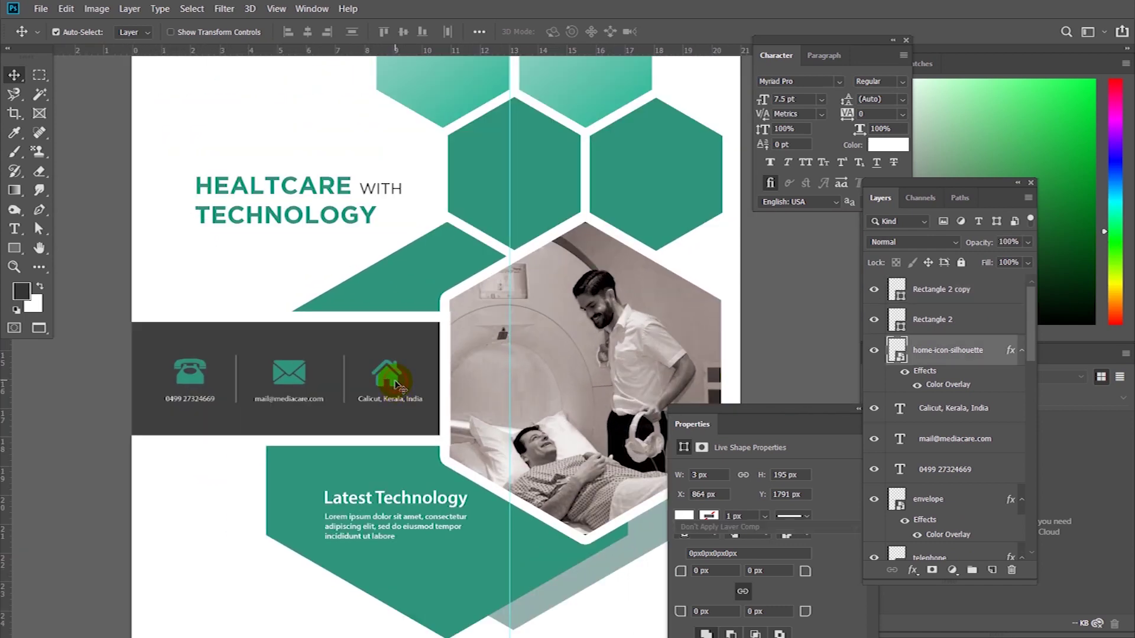
scroll(350, 441, down, 3)
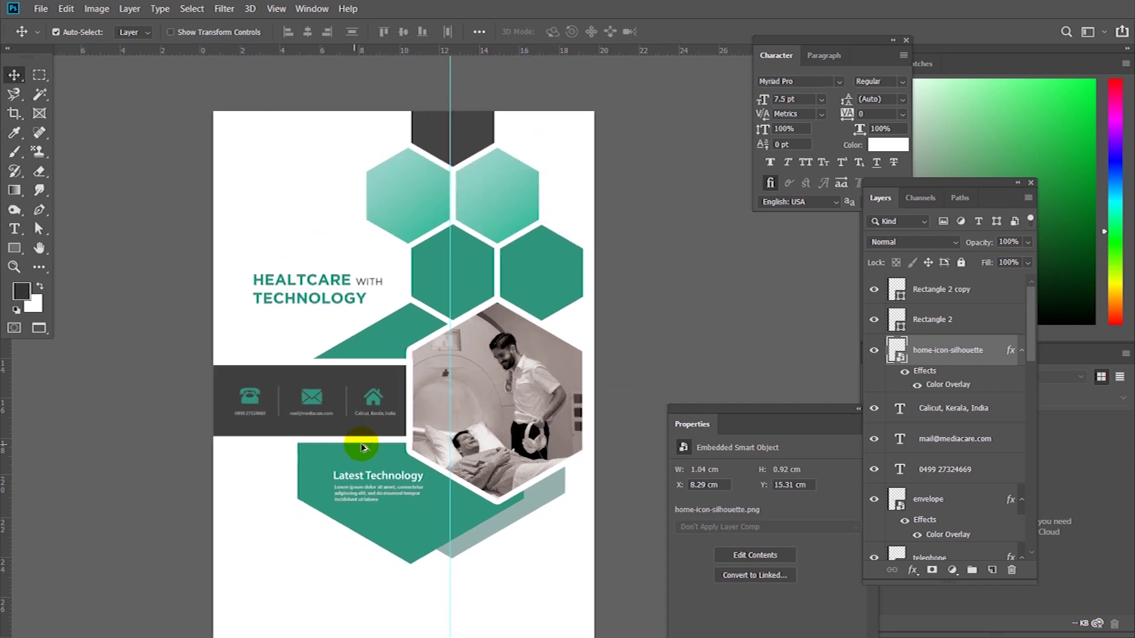
key(f)
key(f)
drag(421, 485, 293, 500)
key(f)
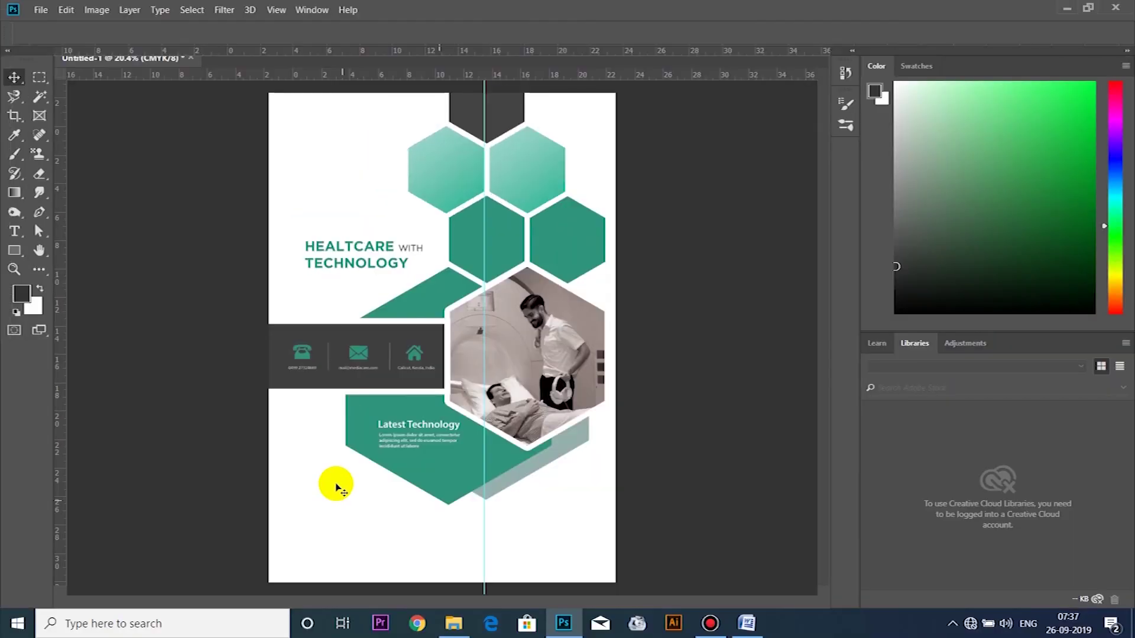
Step: Copy "Medicare" from the Word document Textt and paste it in Photoshop as new text in the page's empty lower-left area
click(746, 624)
scroll(447, 440, down, 2)
scroll(445, 416, up, 3)
drag(414, 328, 349, 325)
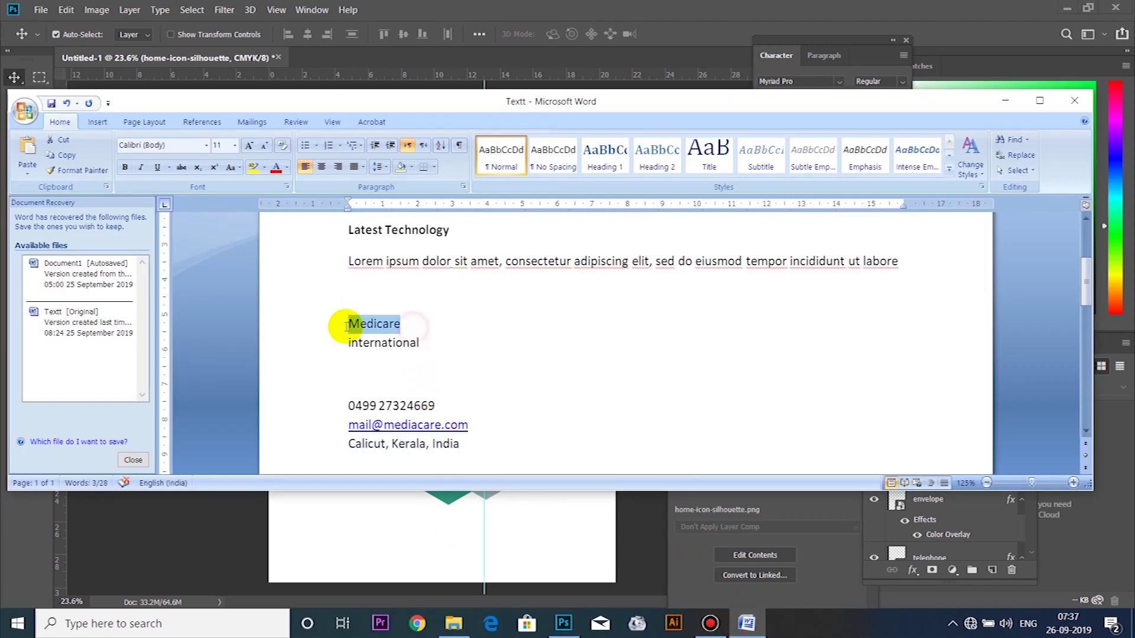
click(562, 628)
click(312, 542)
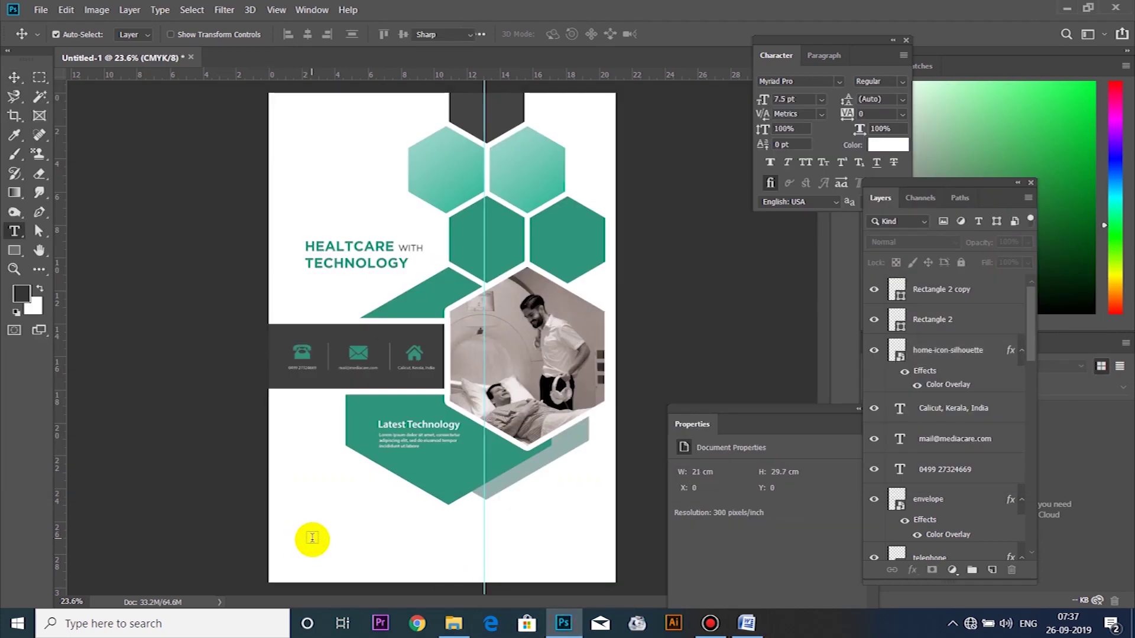
key(t)
click(320, 536)
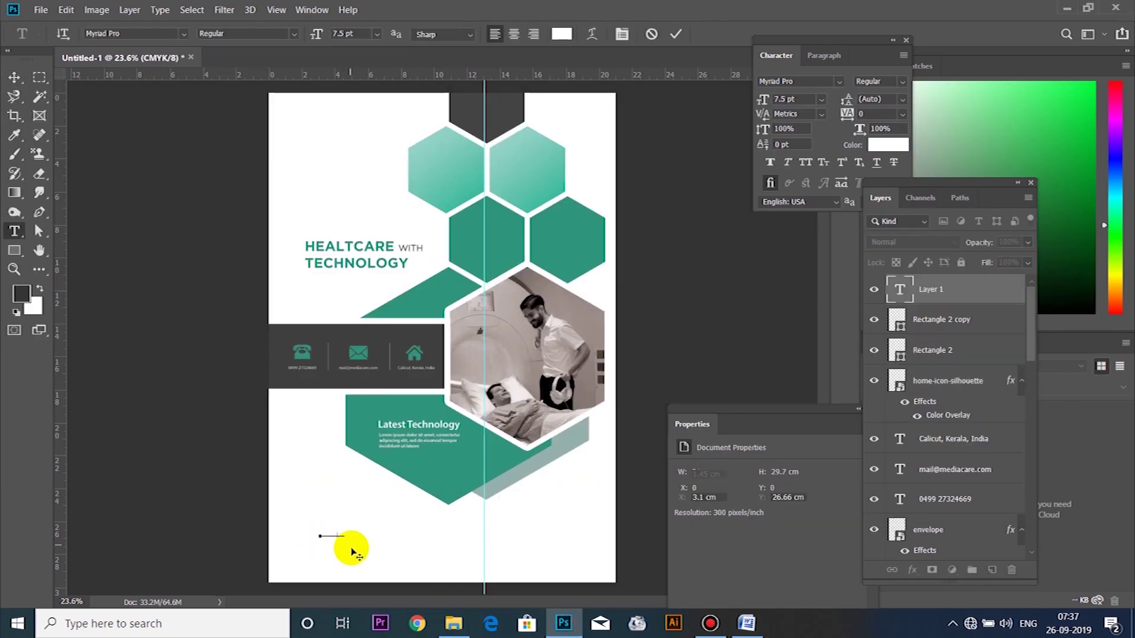
scroll(317, 541, up, 2)
scroll(319, 547, up, 1)
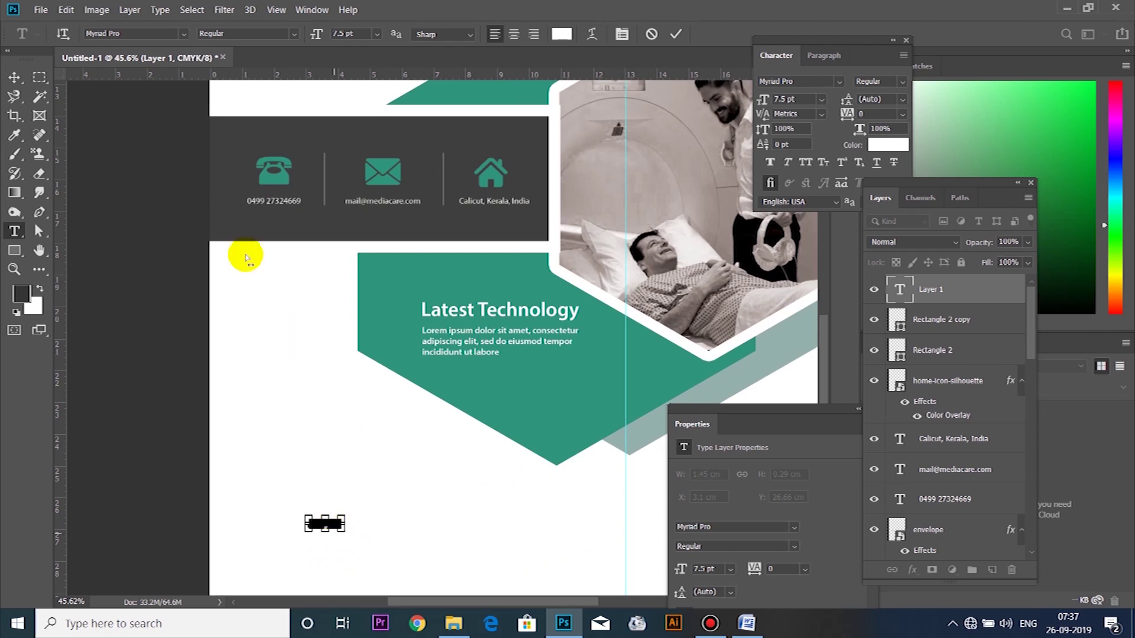
Step: Color the Medicare text teal (#2f947c), sampled from the Latest Technology shape
click(562, 34)
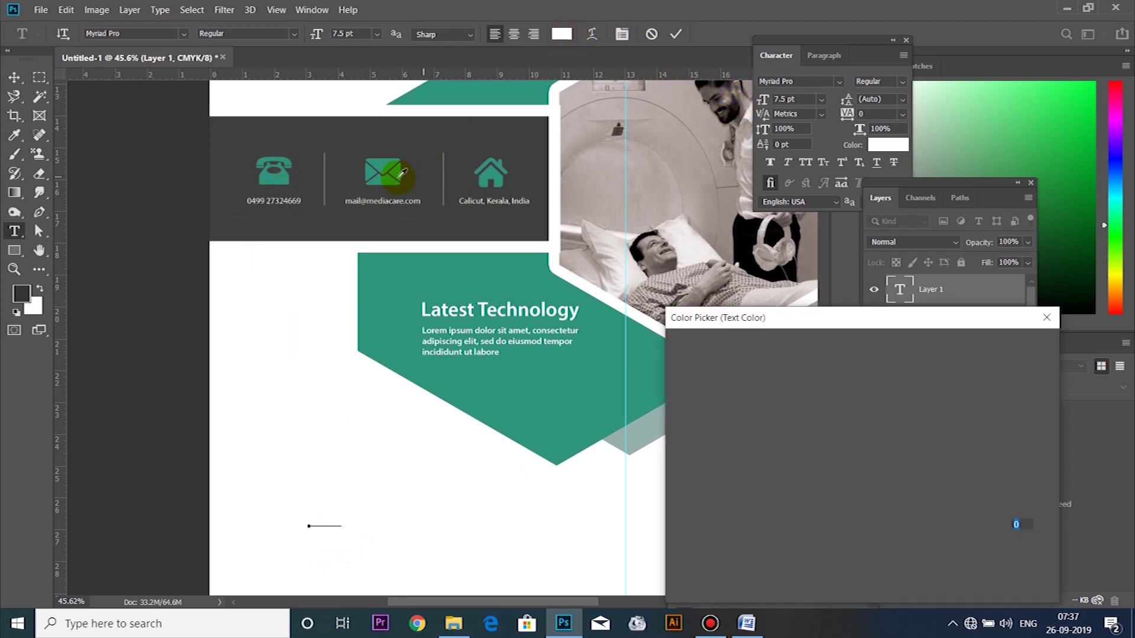
click(389, 171)
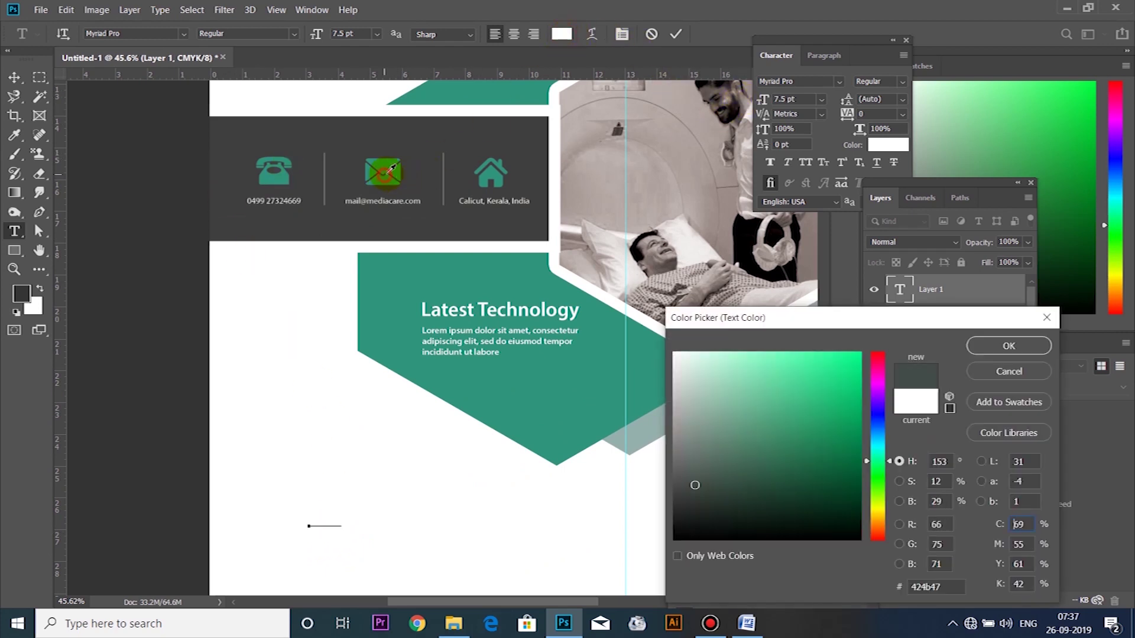
click(506, 452)
click(531, 417)
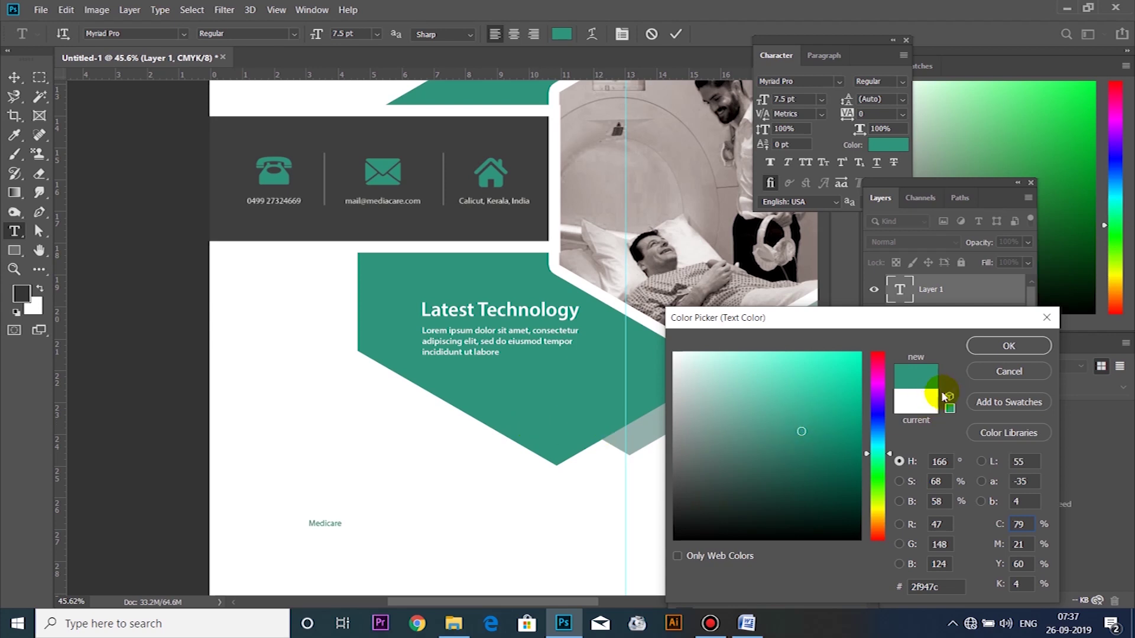
click(1008, 346)
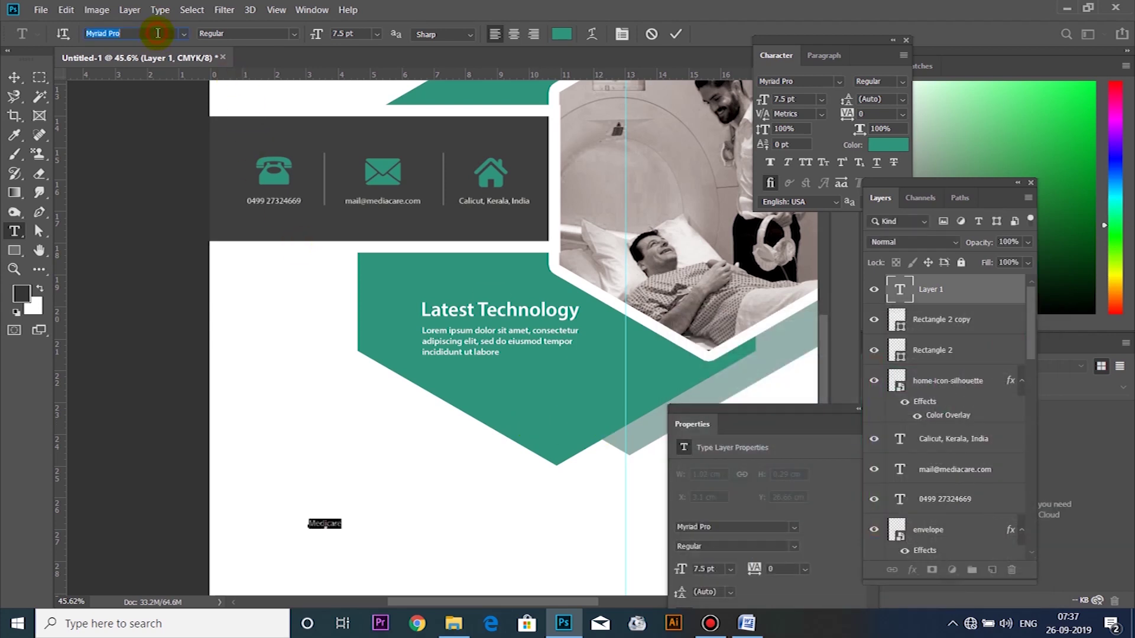
Step: Format the Medicare text in Gotham Bold, all caps, at 16.5 pt
text(go)
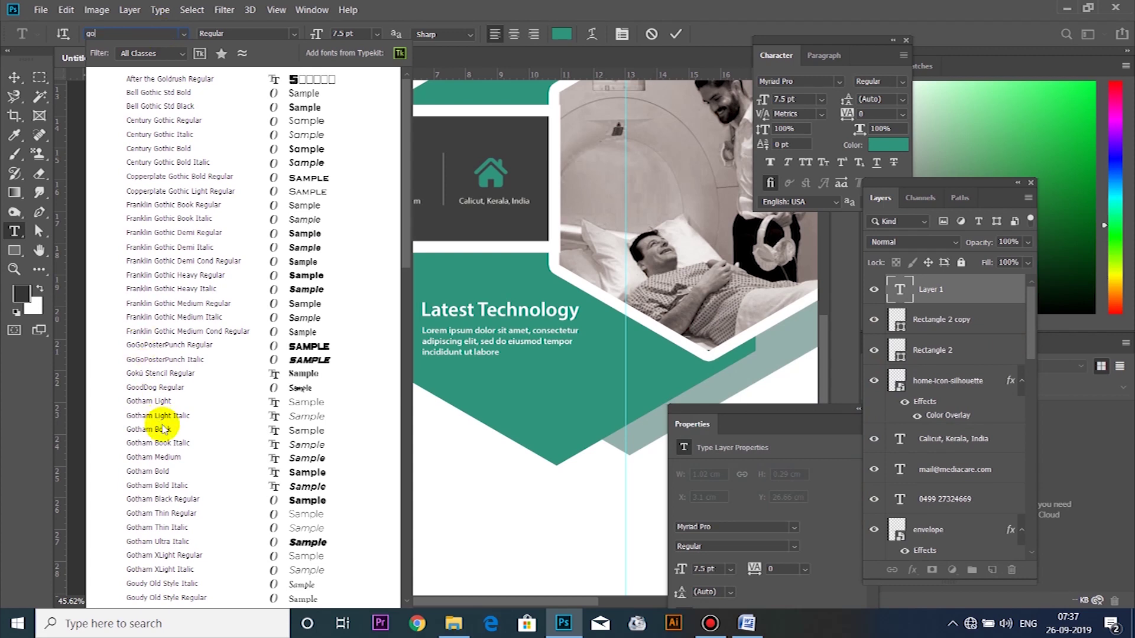
click(158, 473)
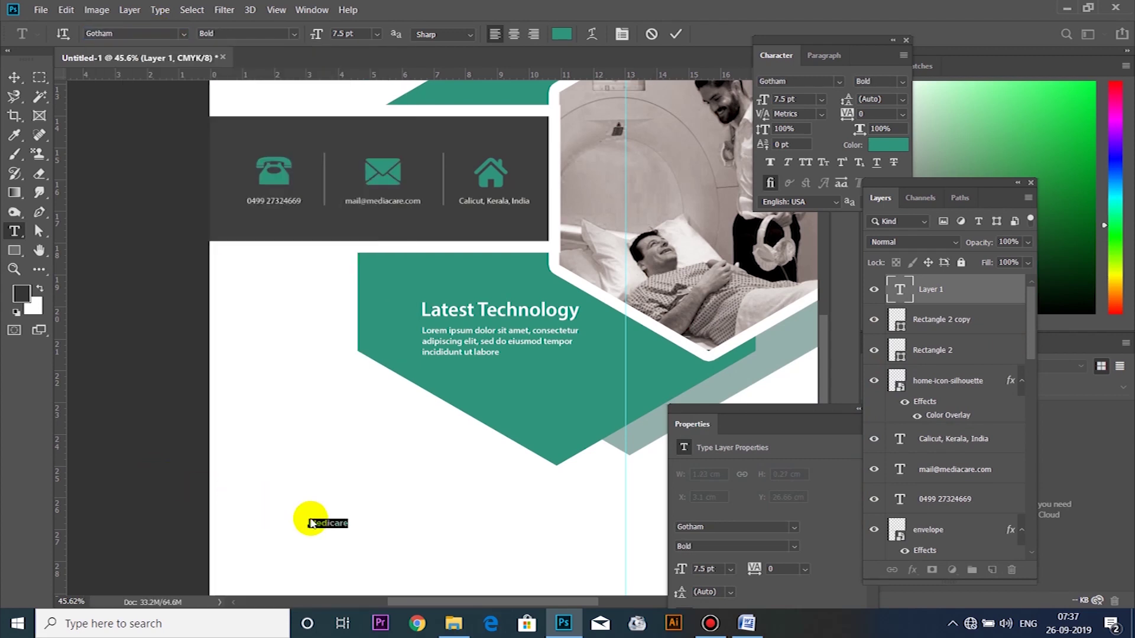
click(806, 162)
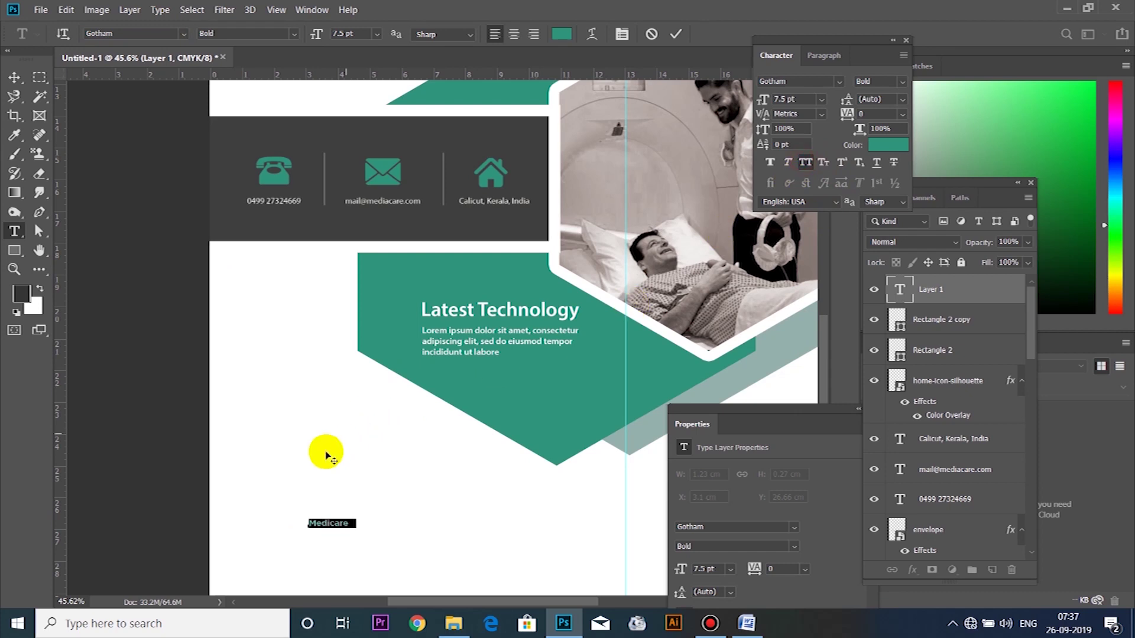
drag(316, 35, 325, 34)
click(329, 499)
Step: Change the letters "MEDI" of the MEDICARE text to the Light style and commit the text
drag(357, 519, 307, 520)
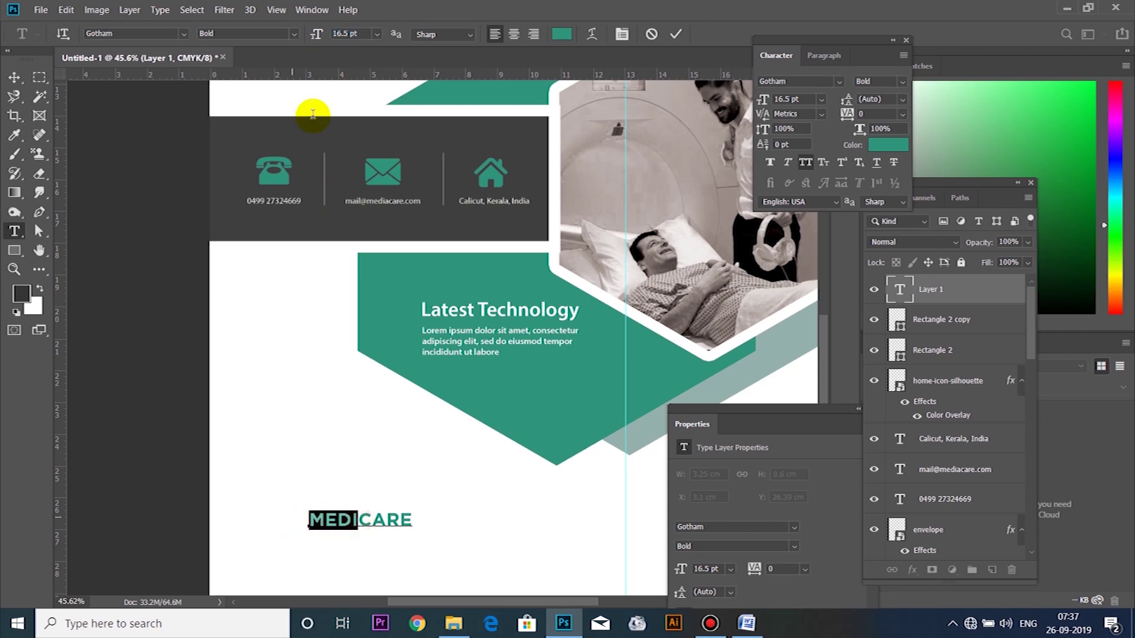
click(294, 35)
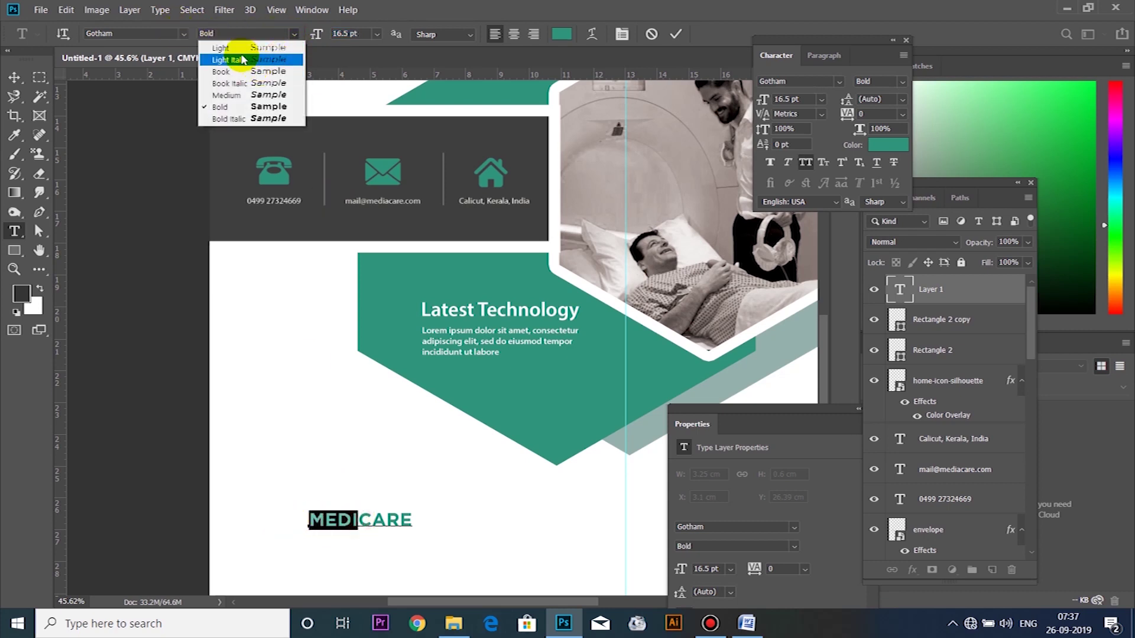
click(224, 48)
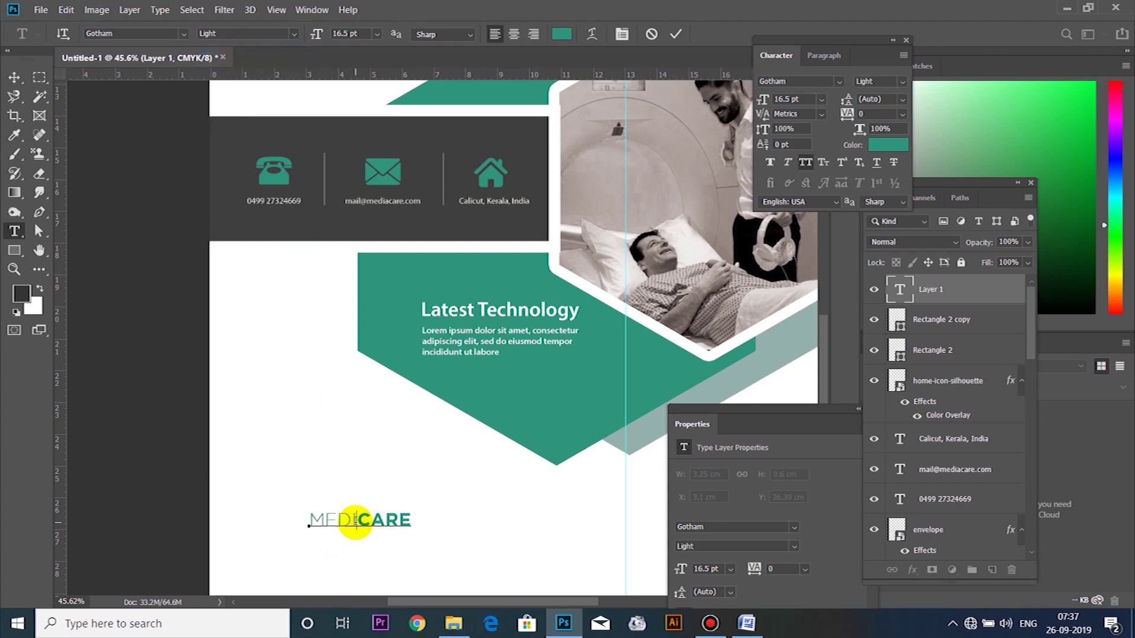
key(ctrl+Return)
Step: Move the MEDICARE text towards the page's left edge, to about X 1.69 cm and Y 26.8 cm
drag(380, 525, 406, 468)
key(v)
drag(377, 389, 331, 401)
scroll(332, 400, down, 4)
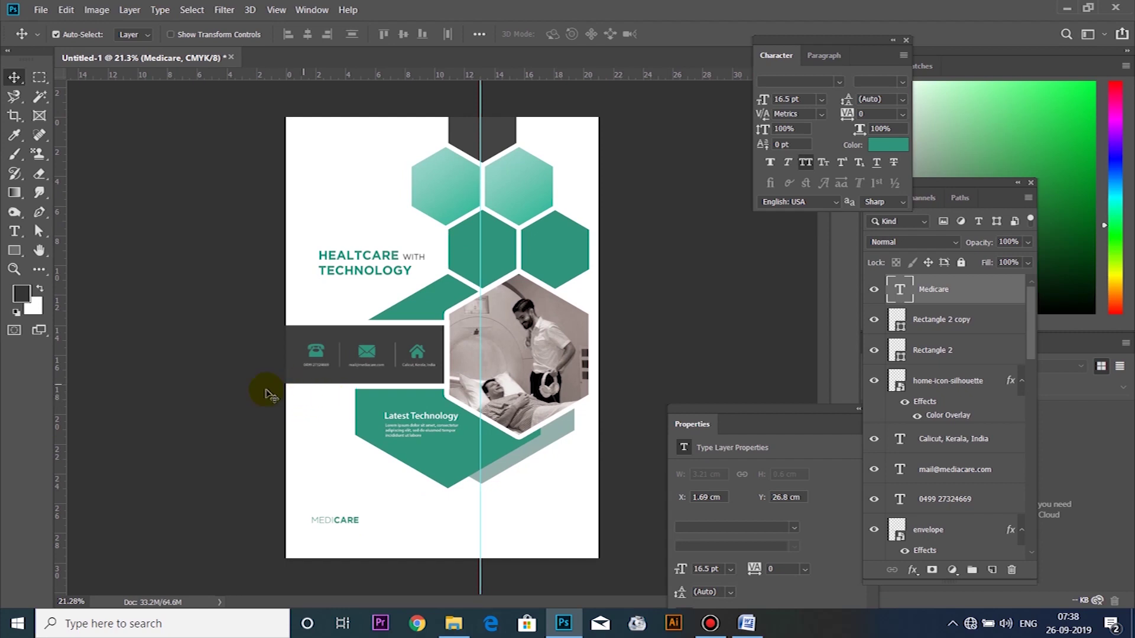
Step: Add a vertical guide at about 2.22 cm along the headline's left edge and align MEDICARE to it at X 2.24 cm, Y 26.78 cm
drag(62, 416, 319, 395)
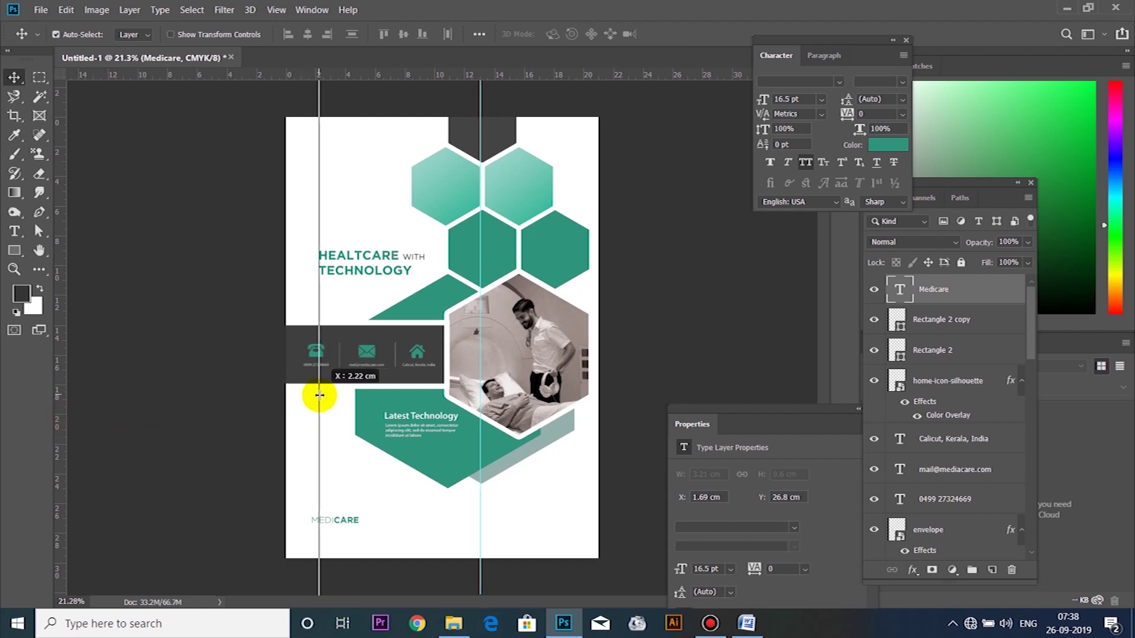
drag(319, 395, 319, 395)
scroll(327, 517, up, 1)
drag(328, 530, 350, 549)
scroll(350, 549, down, 2)
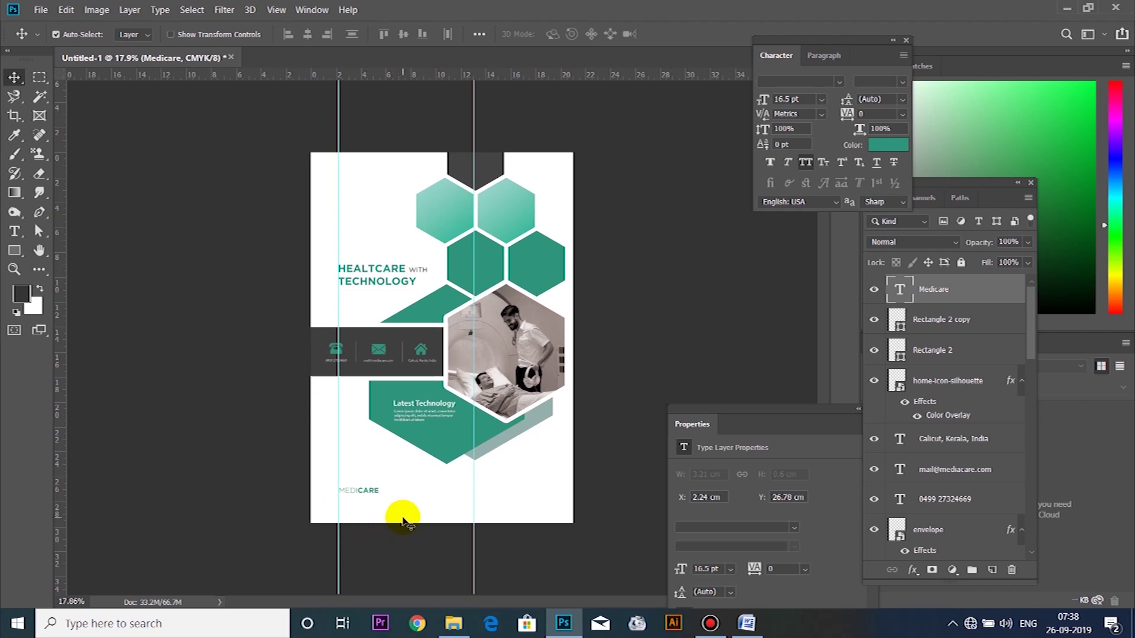
Step: Copy "international" from the Word document and paste it in Photoshop as a new text line below MEDICARE
click(747, 623)
drag(436, 343, 343, 341)
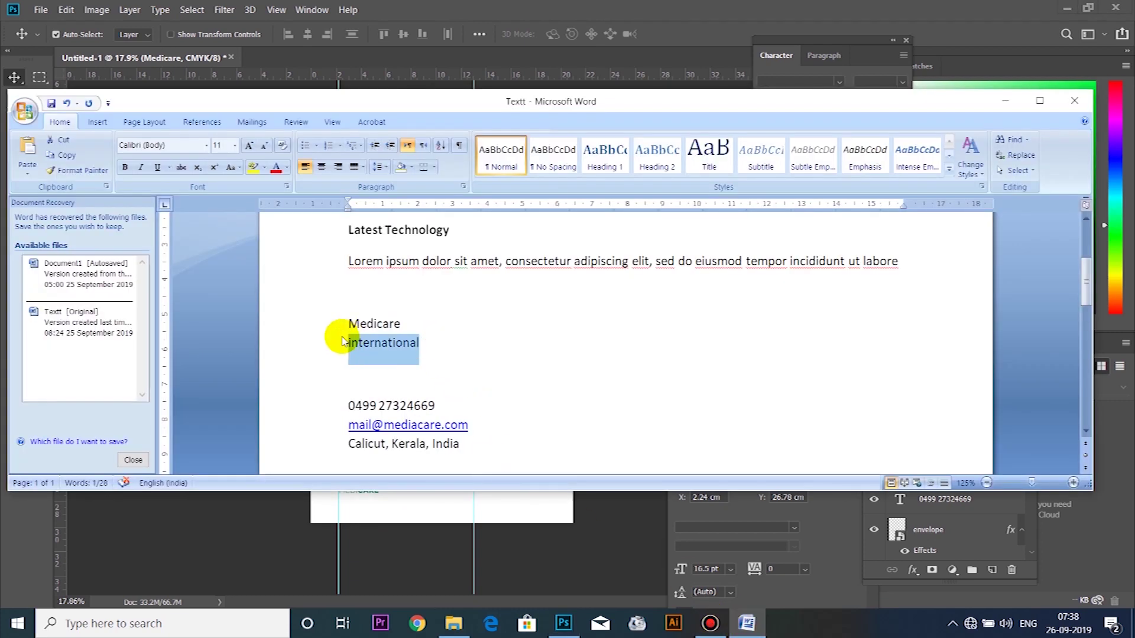
click(564, 623)
alt+scroll(362, 494, up, 5)
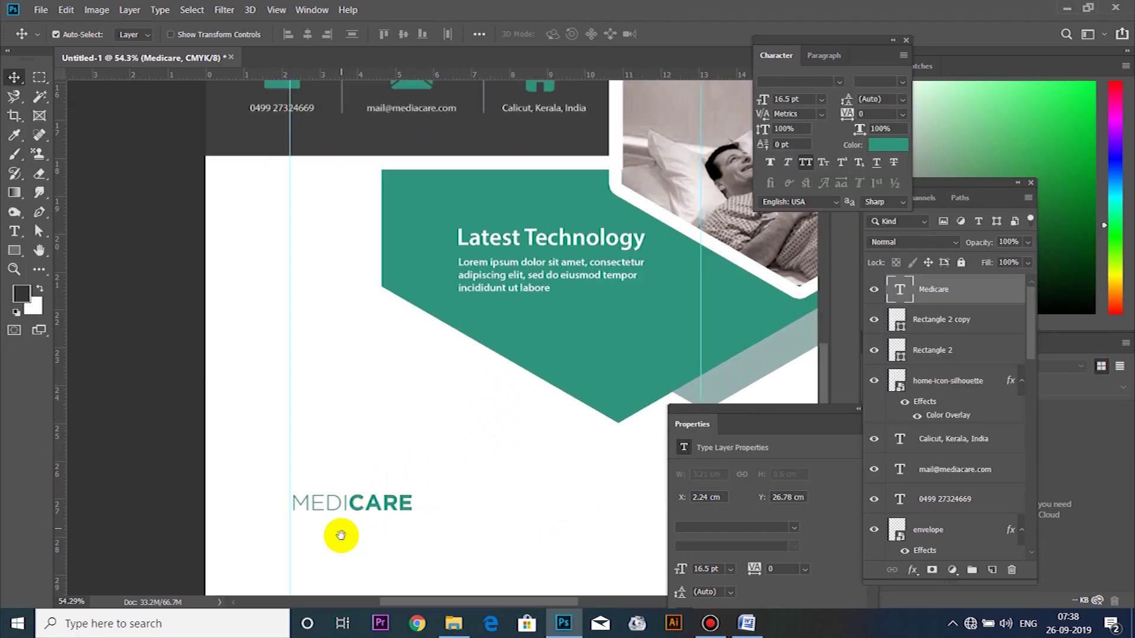
key(t)
click(359, 471)
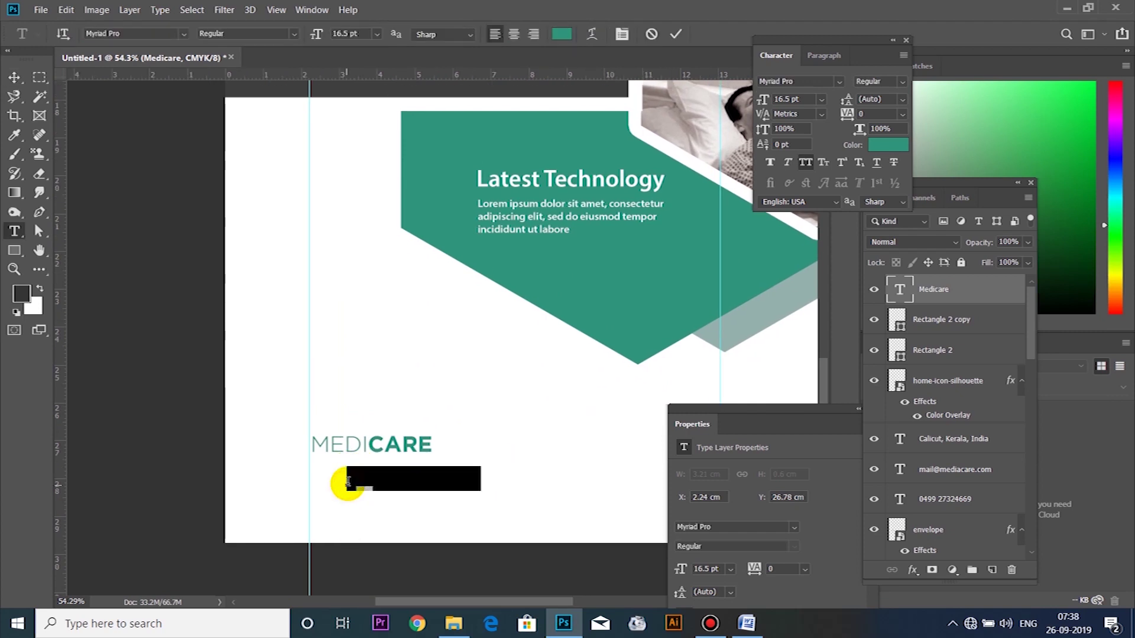
text(INTERNATIONALA)
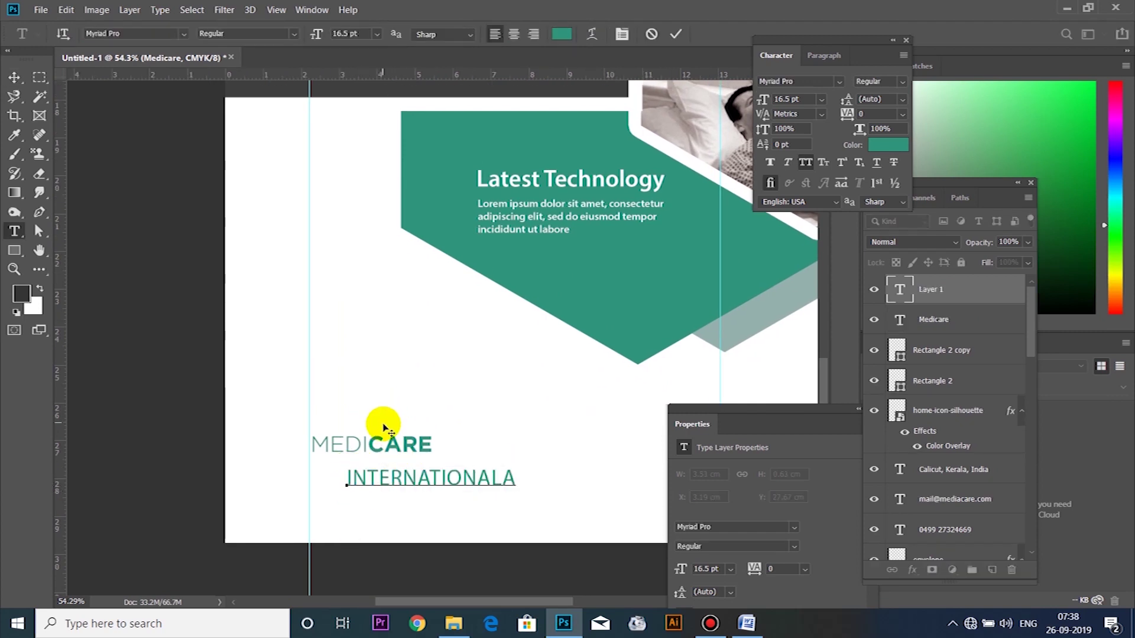
Step: Set the INTERNATIONAL text in Gotham Light, delete its stray final "A" and commit it
key(ctrl+a)
click(295, 34)
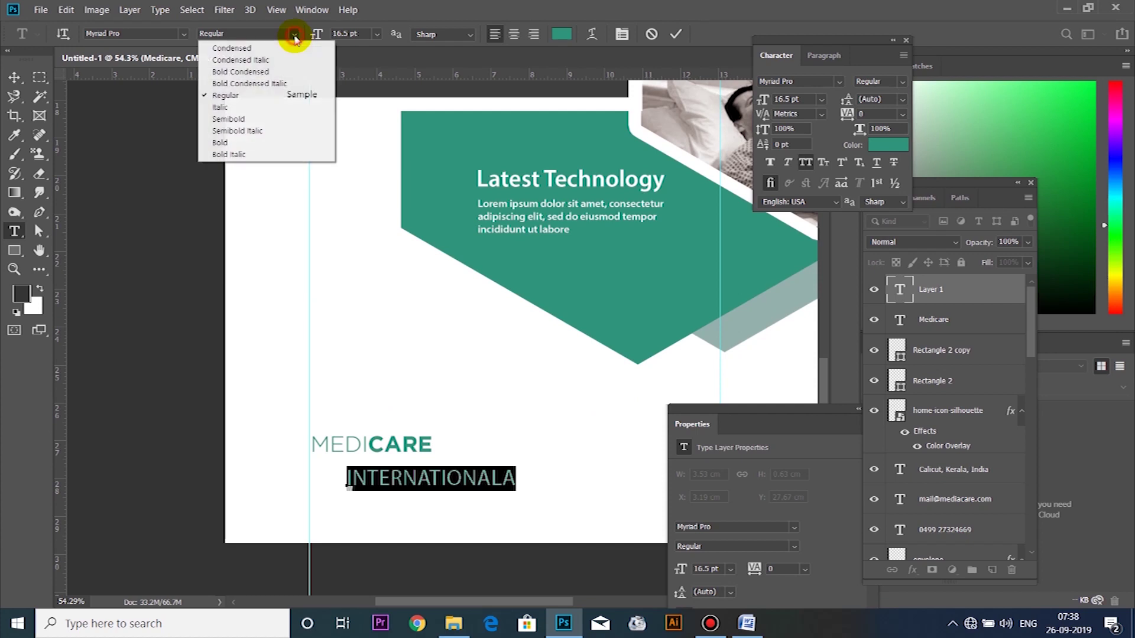
click(165, 33)
text(go)
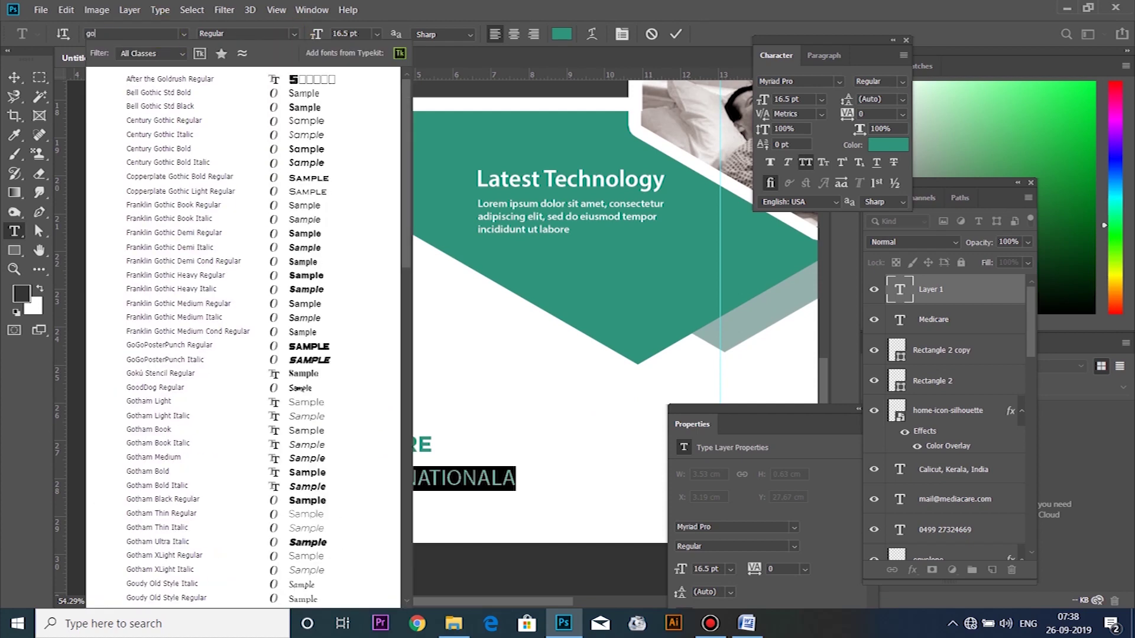
click(166, 402)
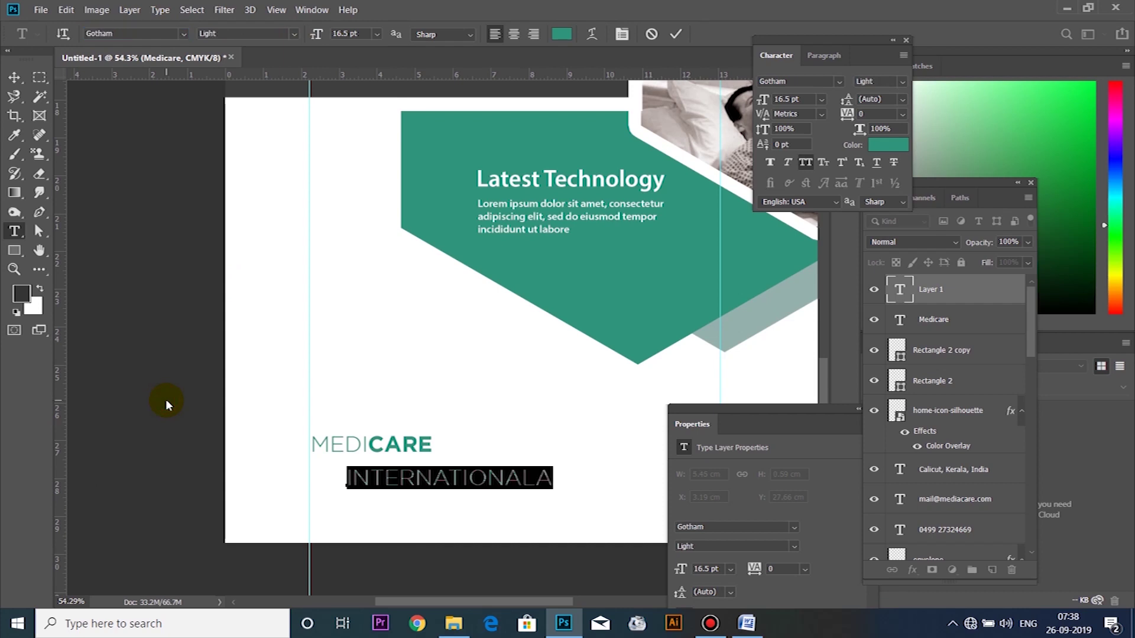
click(165, 399)
drag(541, 480, 568, 480)
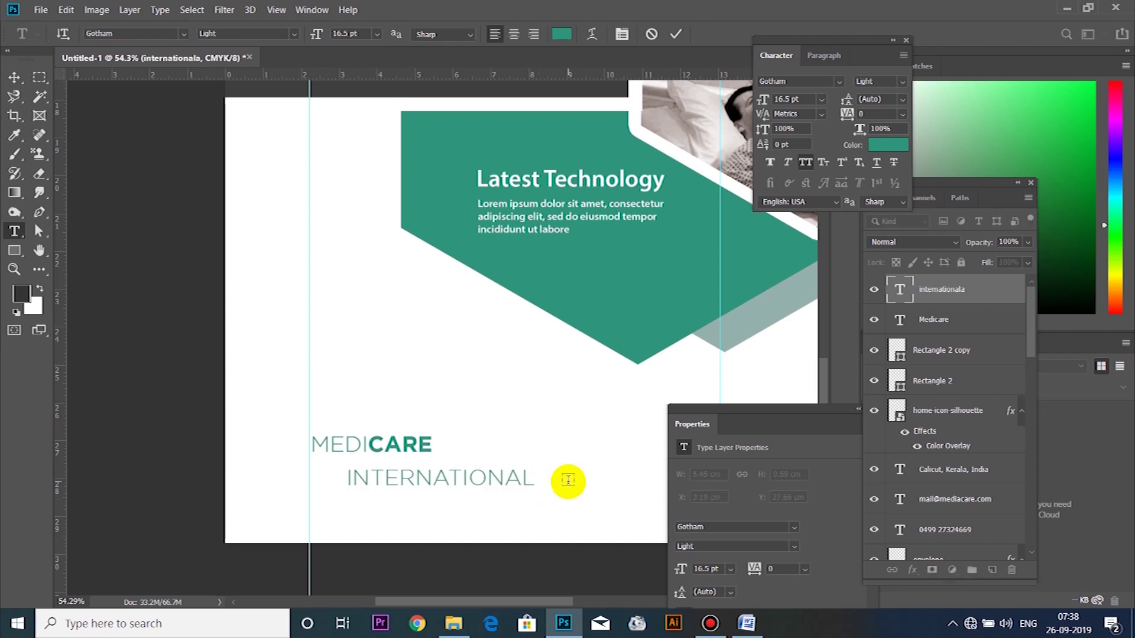
click(407, 409)
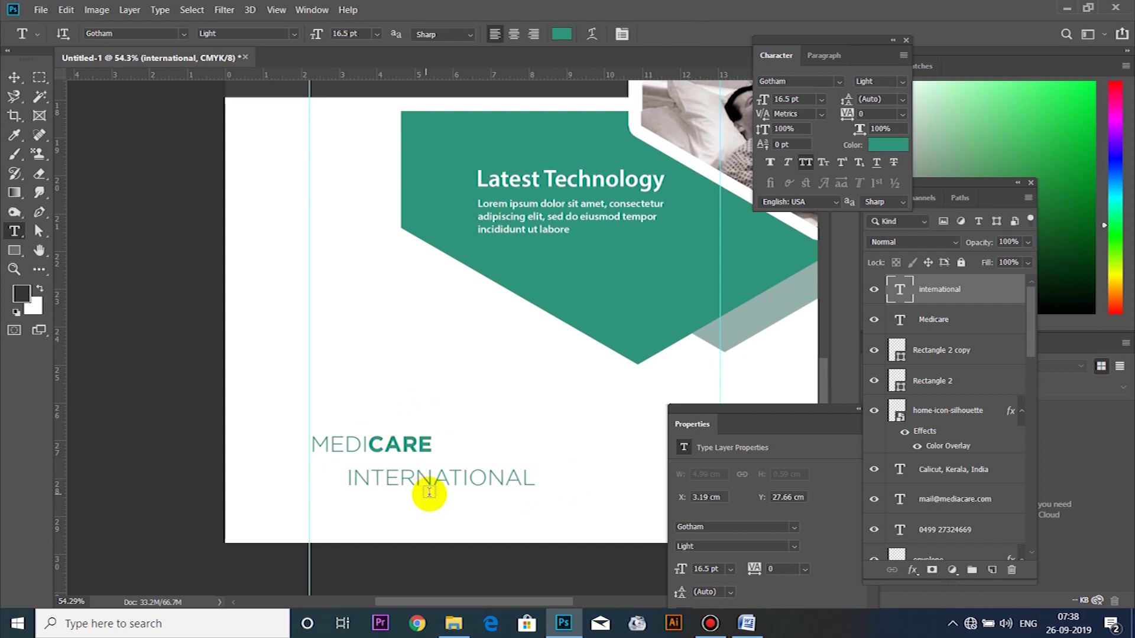
Step: Move INTERNATIONAL directly under MEDICARE, at about X 2.37 cm, and scale it proportionally to 57.88%
key(v)
drag(436, 481, 407, 477)
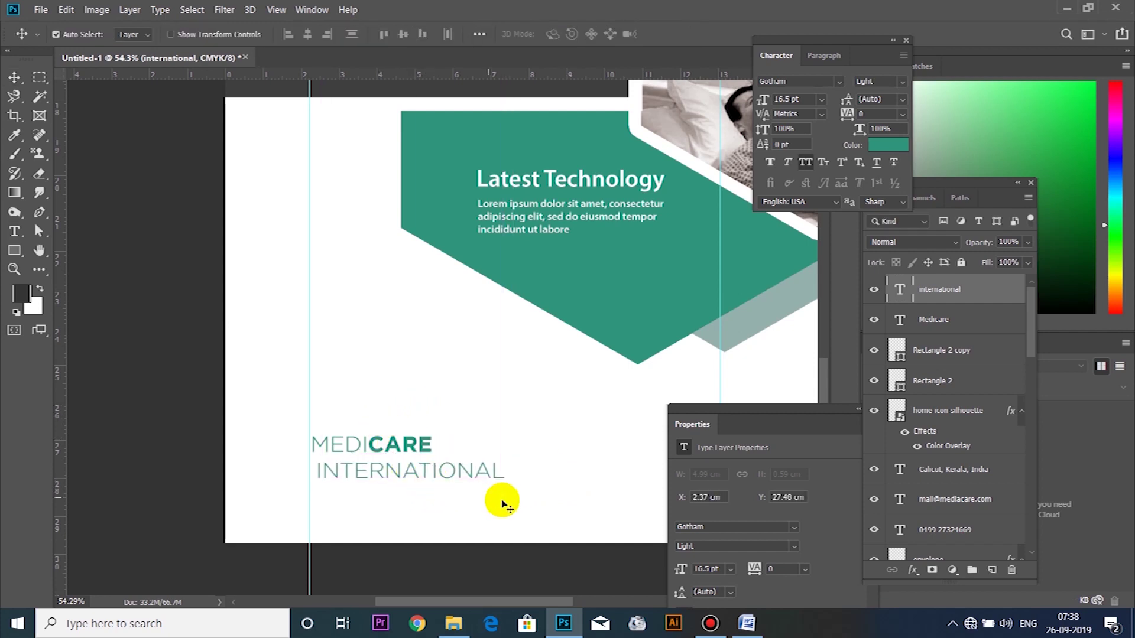
key(ctrl+t)
drag(502, 481, 425, 470)
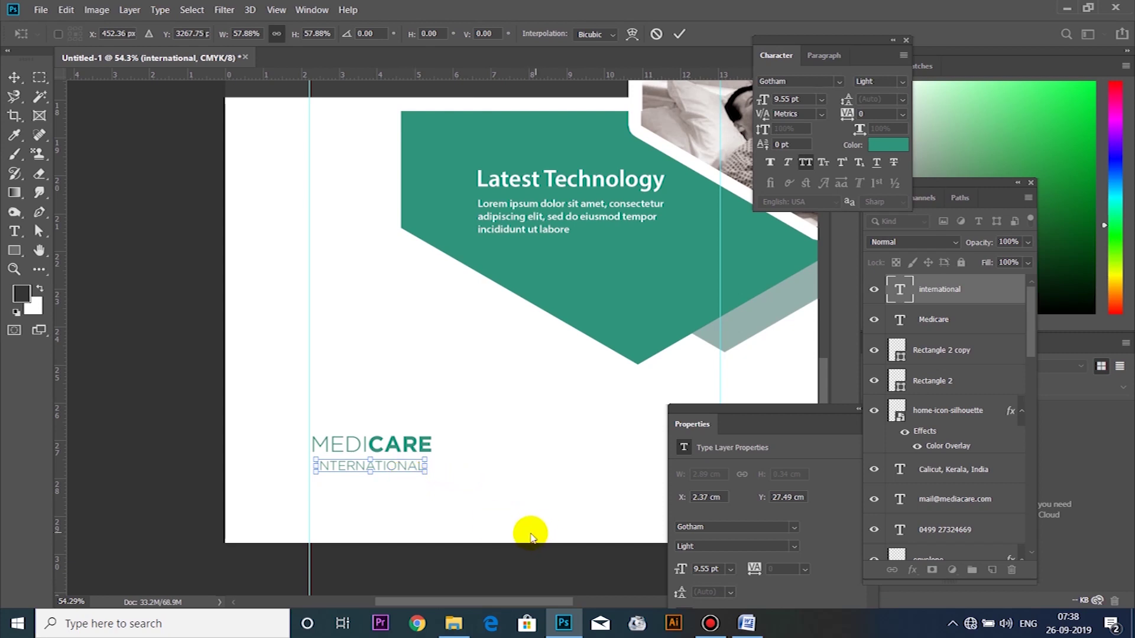
key(Return)
Step: Recolor the INTERNATIONAL text dark grey #3f3f3e by sampling the contact banner
key(t)
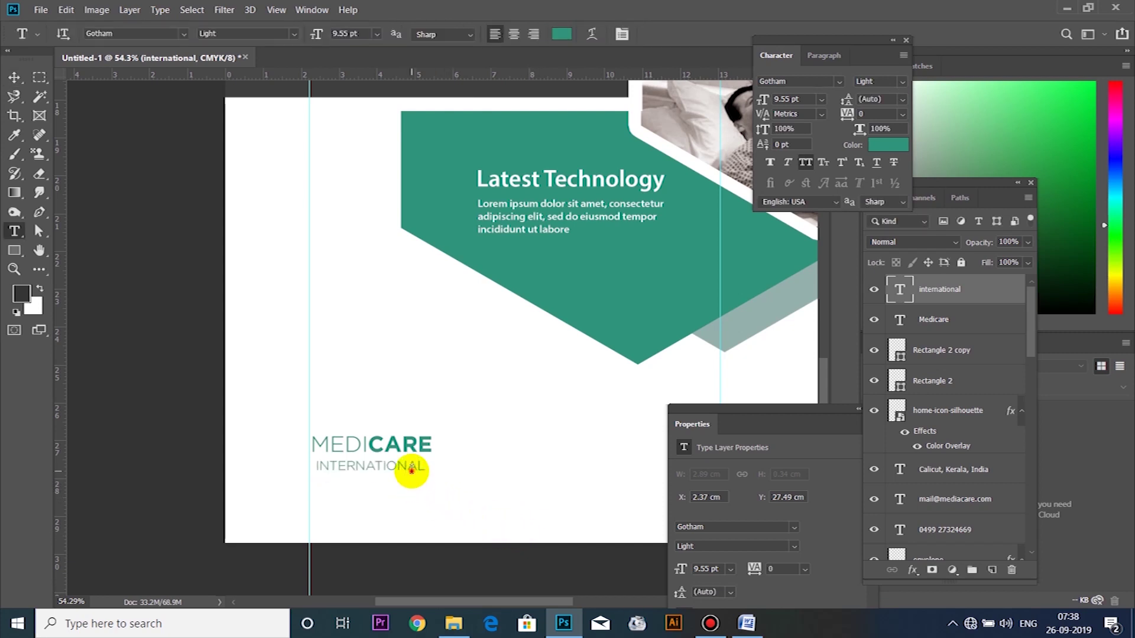
double_click(412, 470)
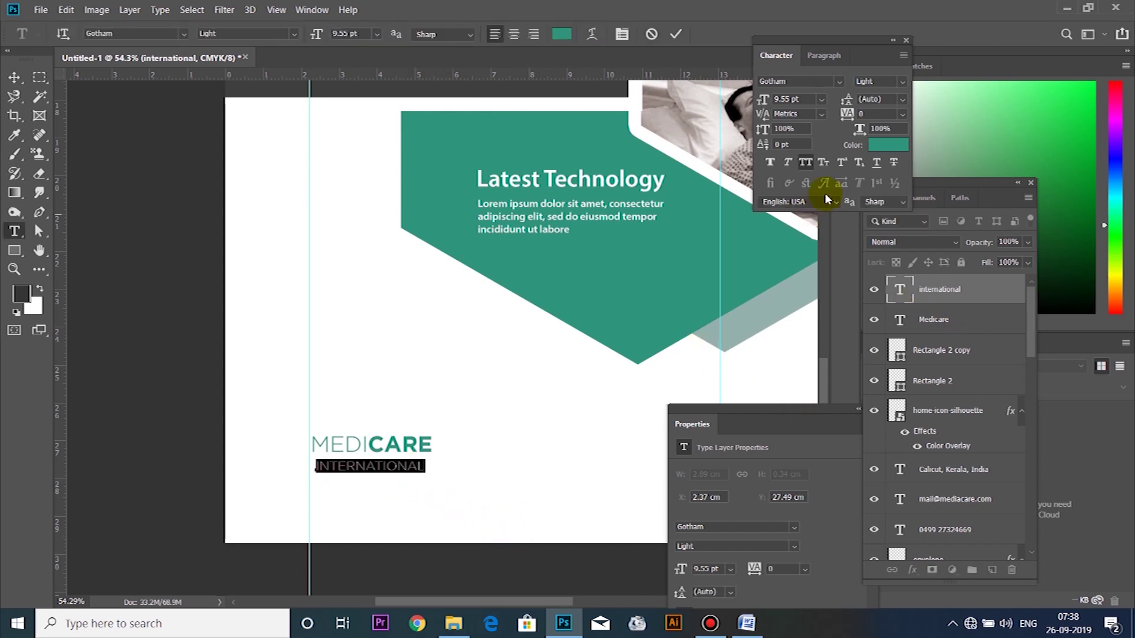
click(877, 147)
click(617, 92)
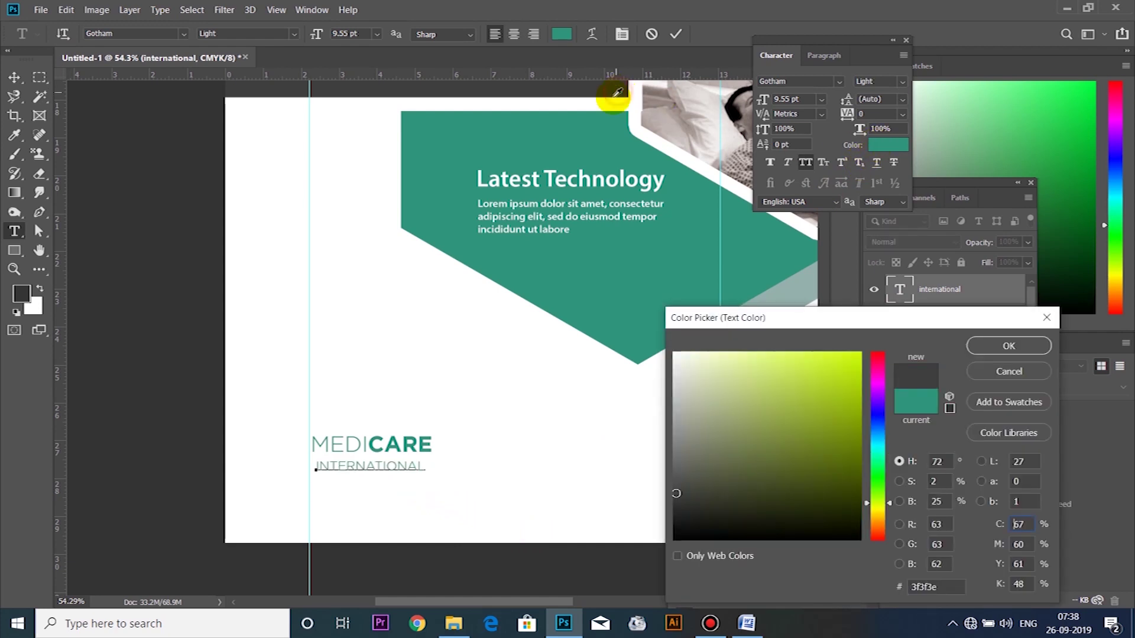
key(Return)
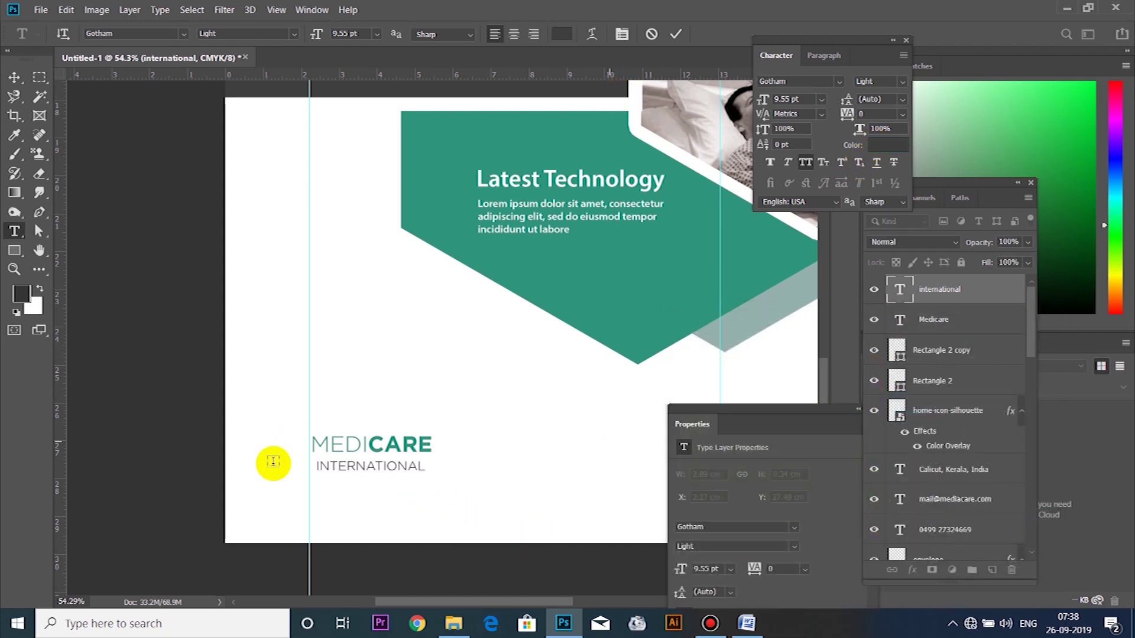
Step: Recolor only the MEDI part of MEDICARE with the dark grey sampled from the contact banner
drag(367, 440, 292, 436)
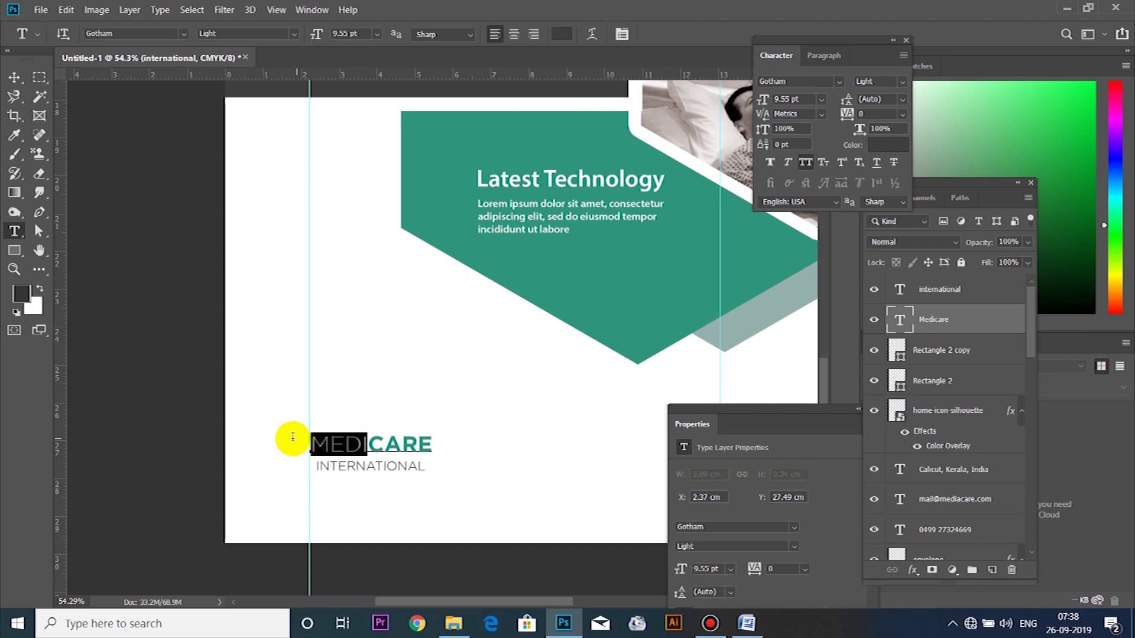
click(562, 34)
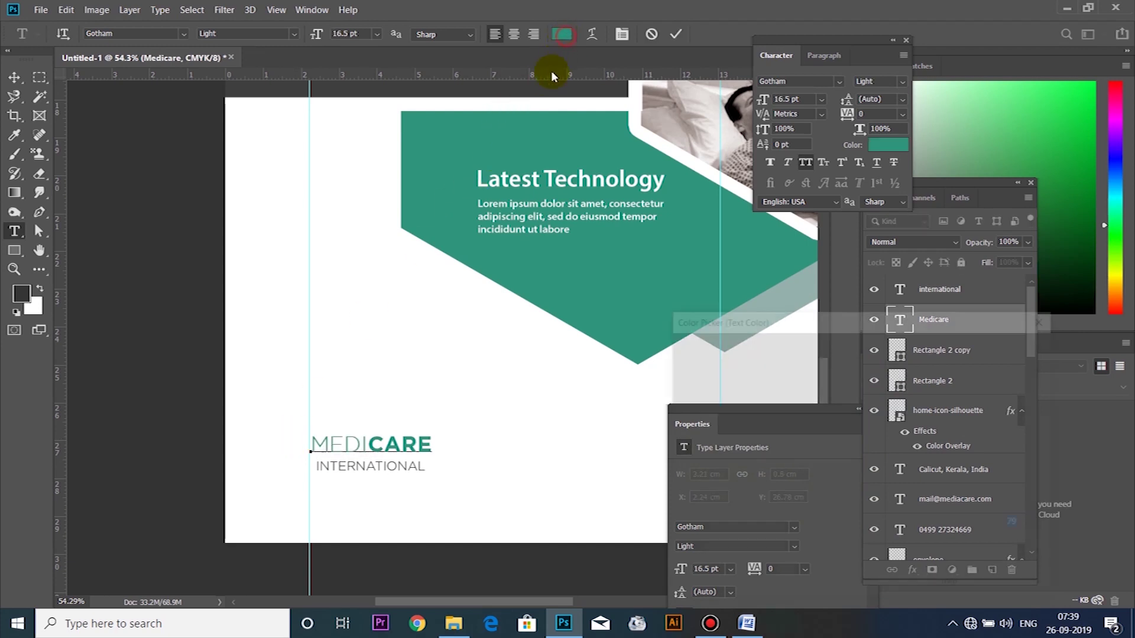
click(551, 87)
key(Return)
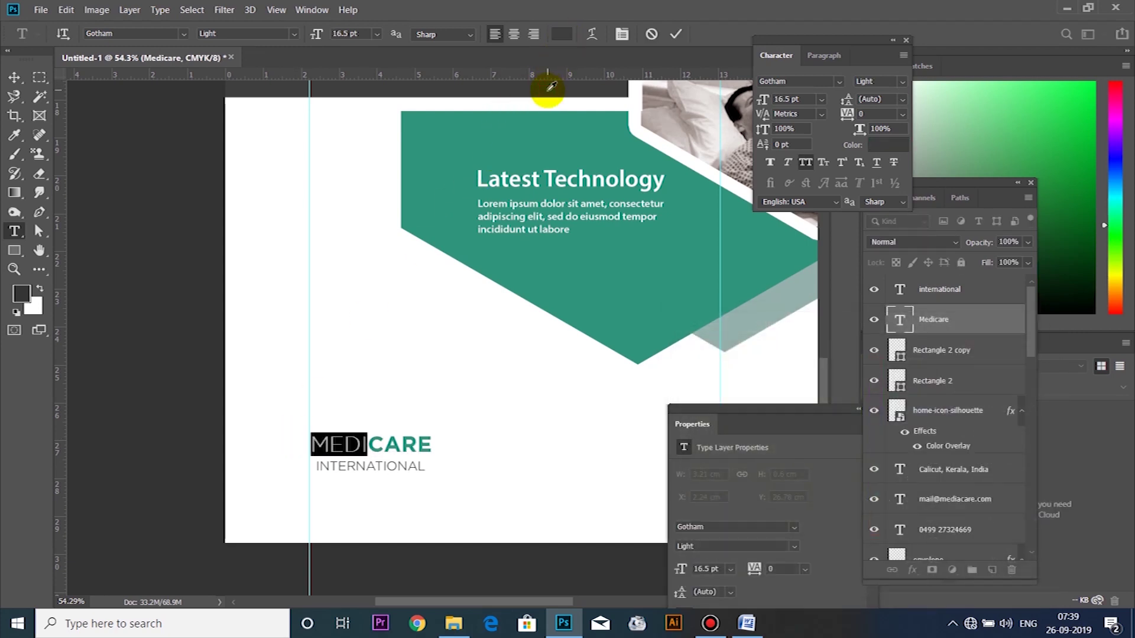
key(Escape)
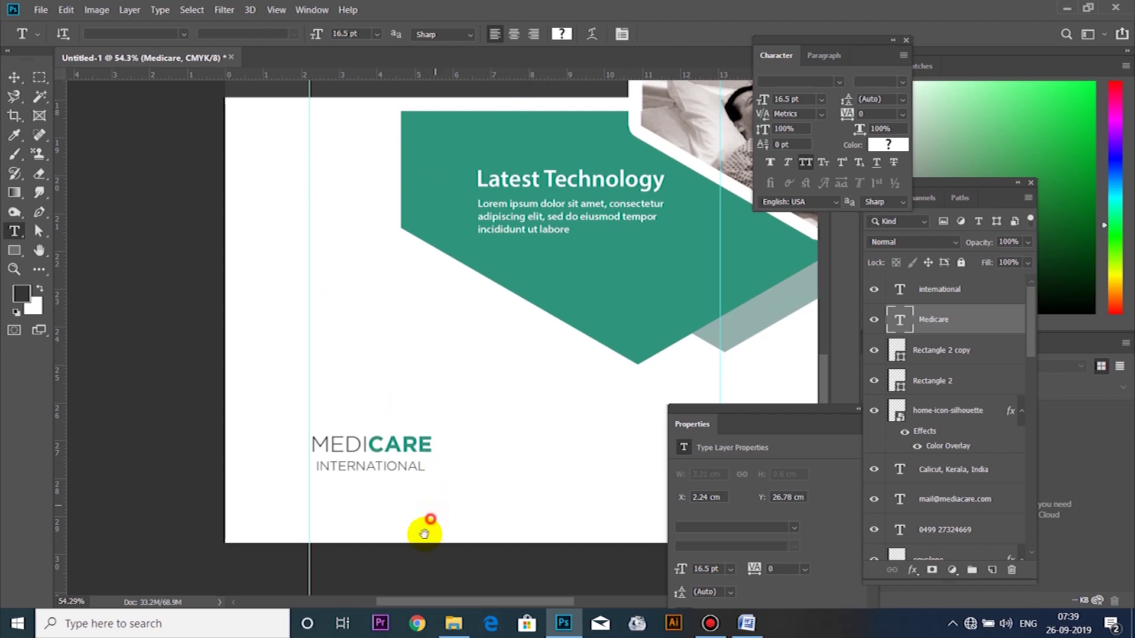
Step: Change the MEDI letters of the wordmark to the Gotham Book style and commit the text
scroll(408, 526, down, 3)
drag(353, 492, 323, 489)
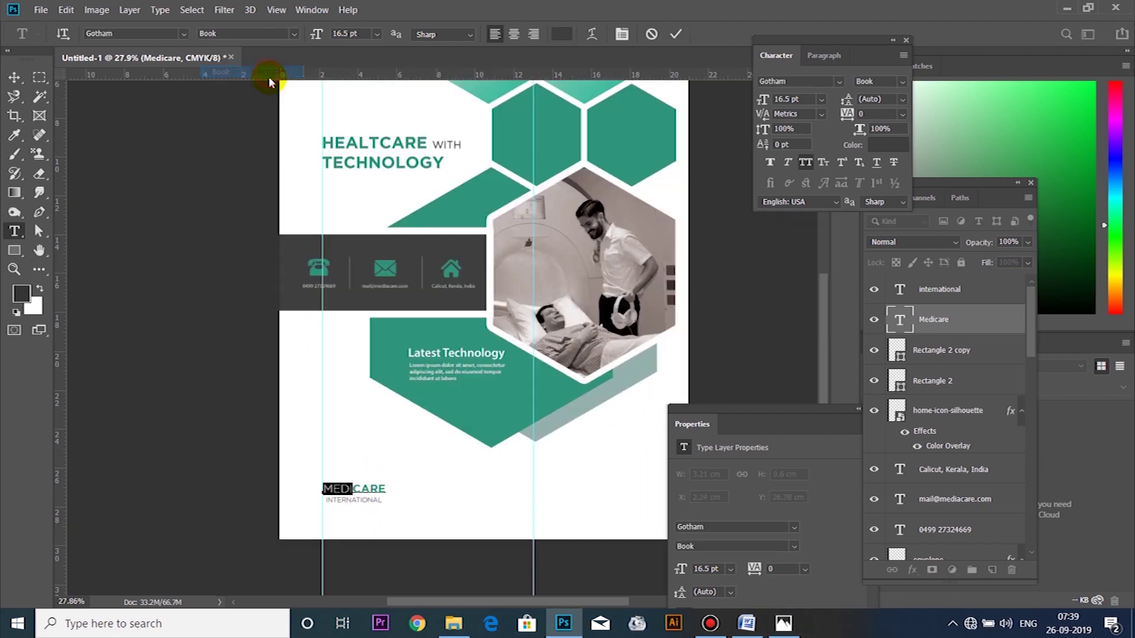
key(ctrl+a)
key(ctrl+h)
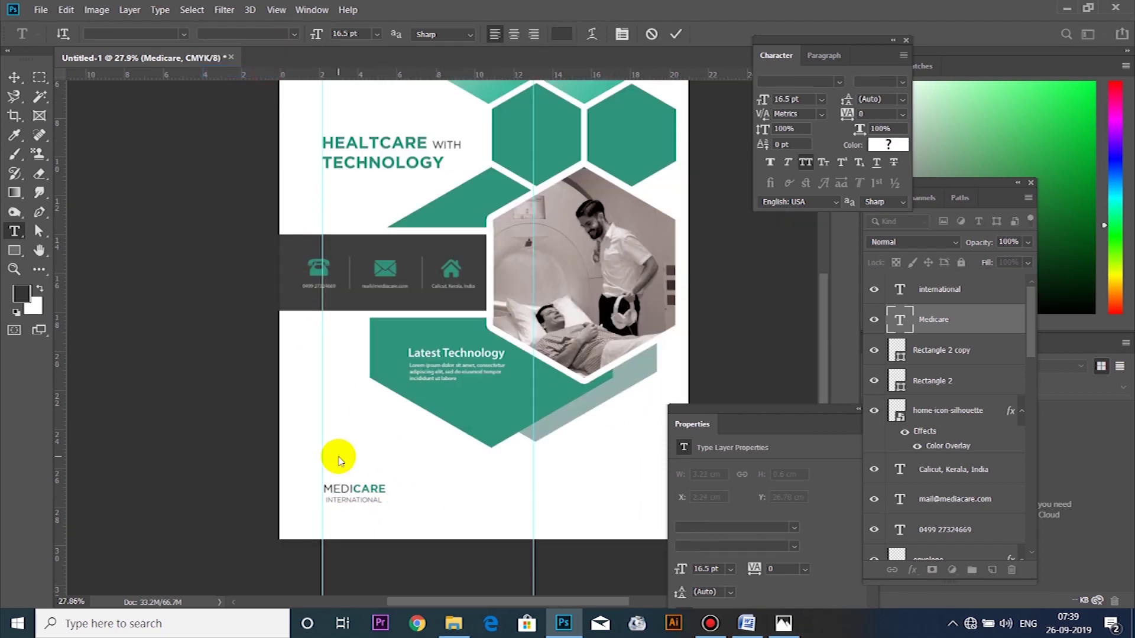
scroll(380, 497, down, 1)
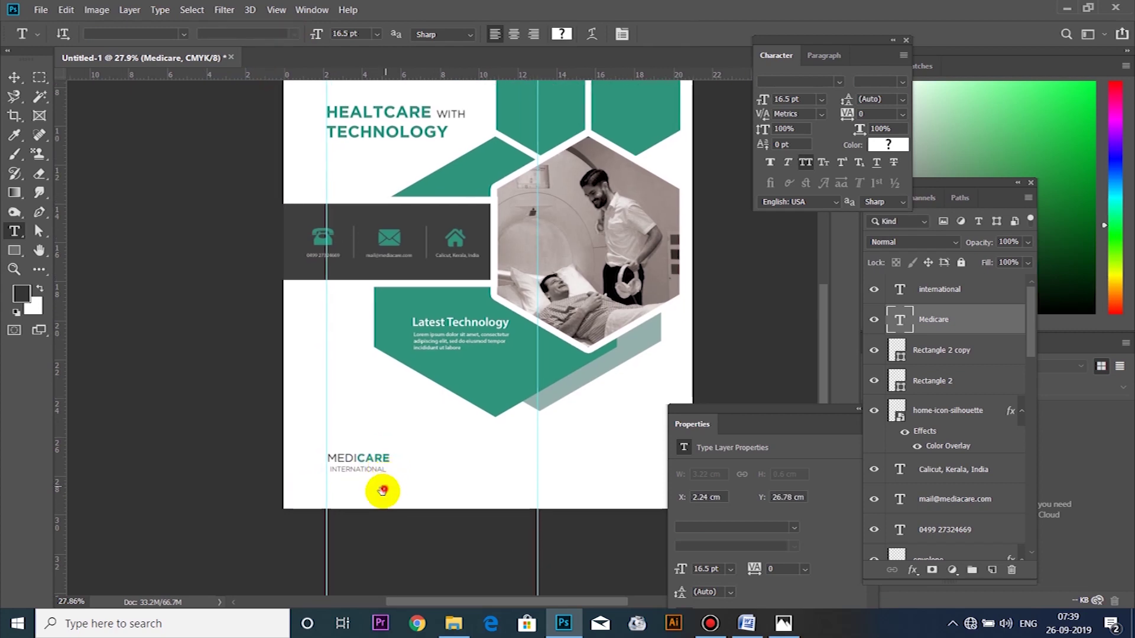
Step: Select the INTERNATIONAL and MEDICARE text layers together and align their horizontal centers
scroll(376, 482, up, 1)
key(v)
click(389, 490)
shift+click(370, 467)
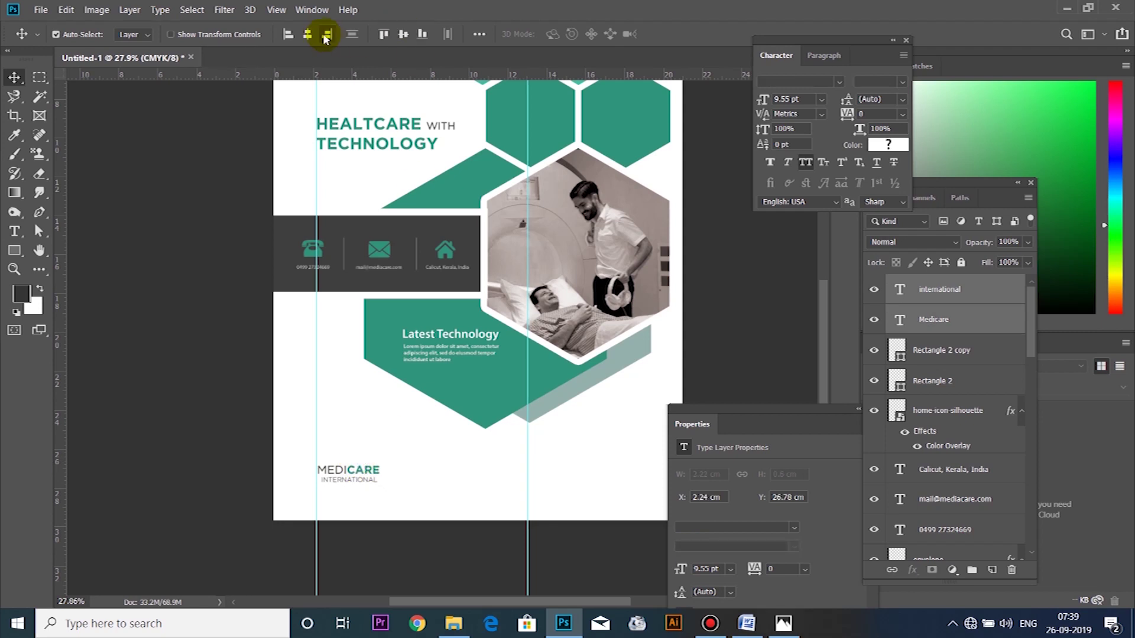
Step: Set INTERNATIONAL to 8 pt with tracking 25 and move it under MEDICARE, at about X 2.6 cm, Y 27.45 cm
double_click(367, 494)
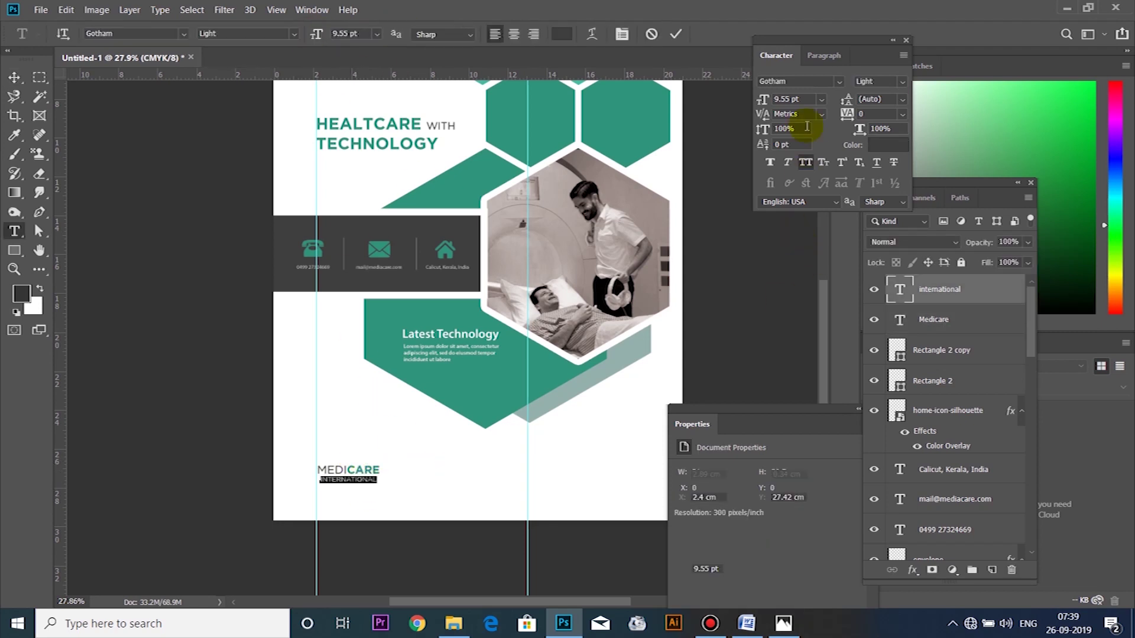
drag(762, 99, 729, 91)
click(846, 115)
text(25)
key(Return)
scroll(355, 502, up, 4)
key(v)
drag(374, 452, 382, 451)
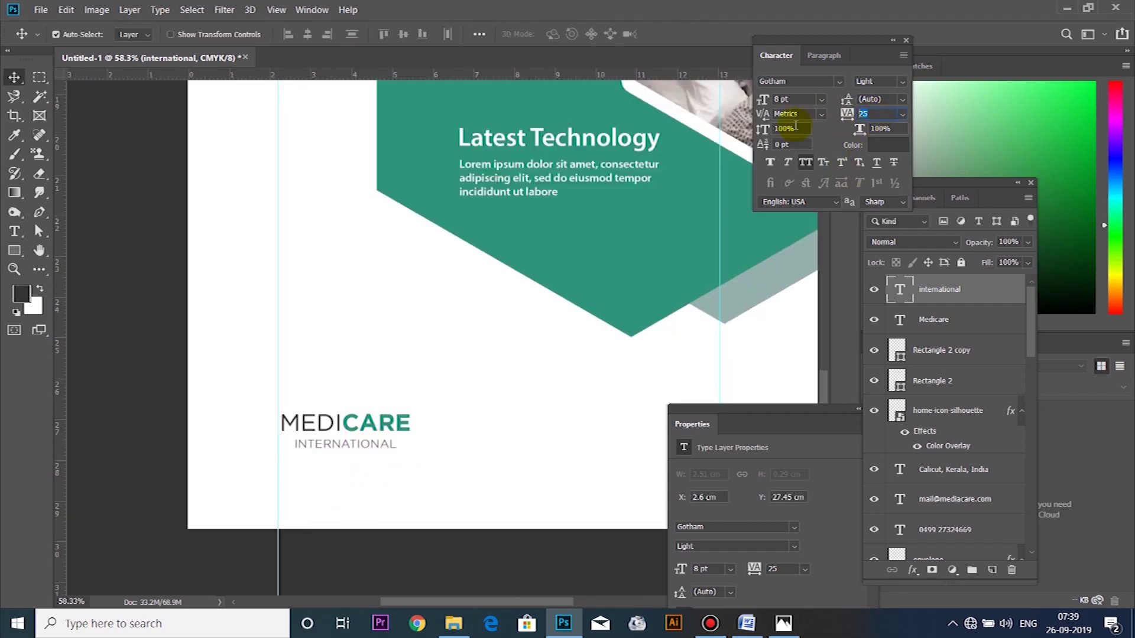
Step: Increase the INTERNATIONAL tracking to 50, reposition the text centrally under MEDICARE and deselect it
text(50)
key(Return)
drag(365, 451, 355, 444)
click(799, 100)
click(448, 456)
Step: Fit the page to the window, hide the guides, reset the default colors and preview the brochure in full-screen mode
key(ctrl+0)
key(ctrl+semicolon)
key(d)
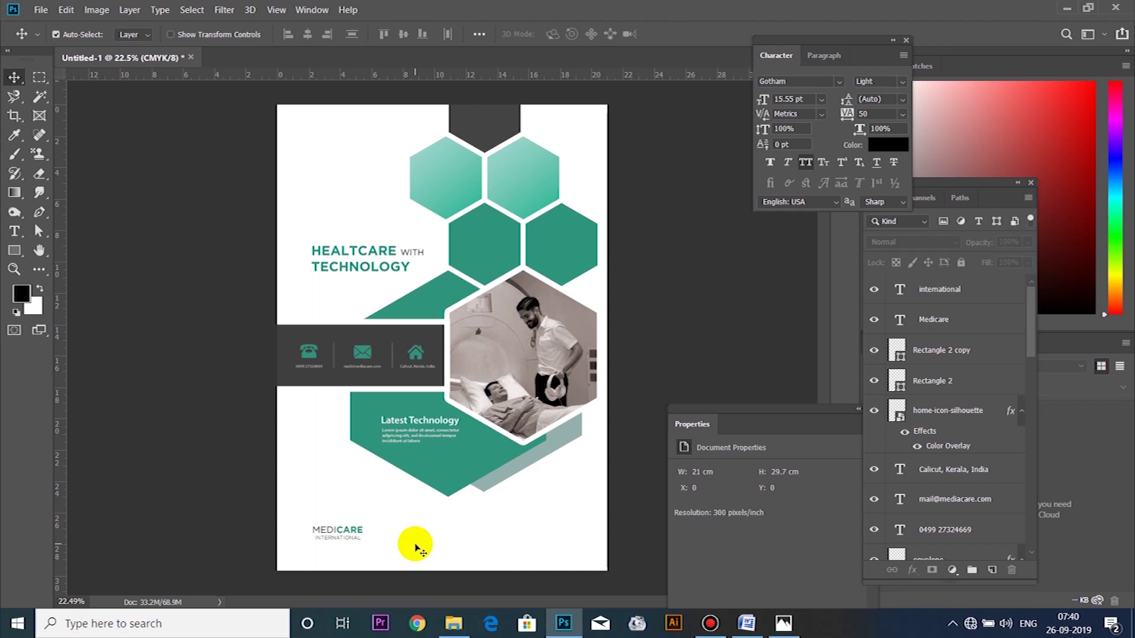
key(f)
key(f)
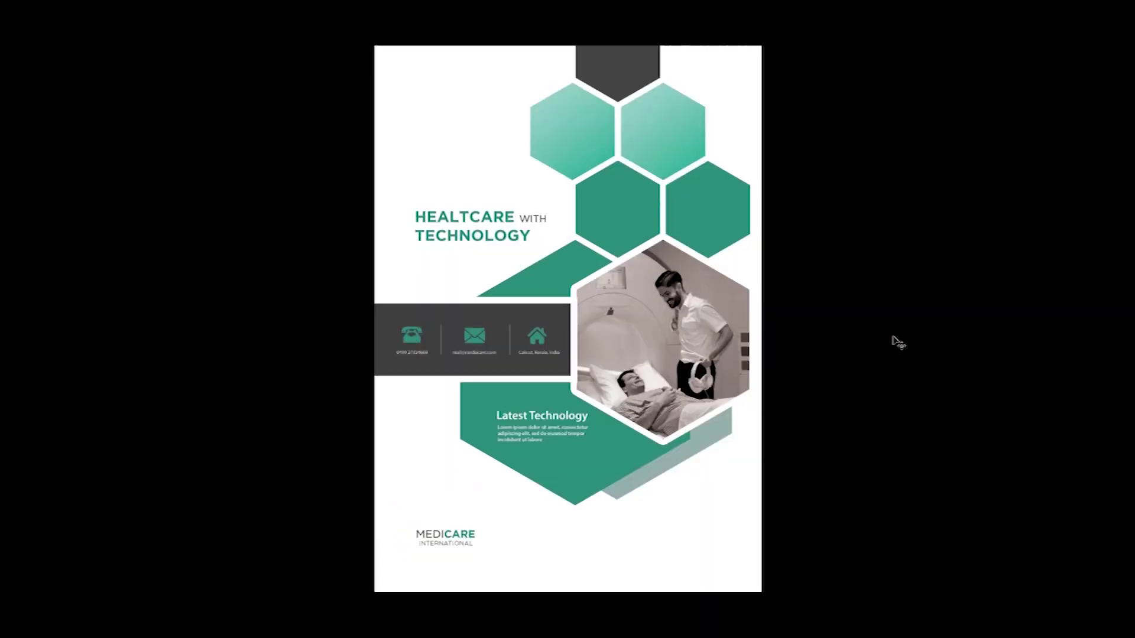